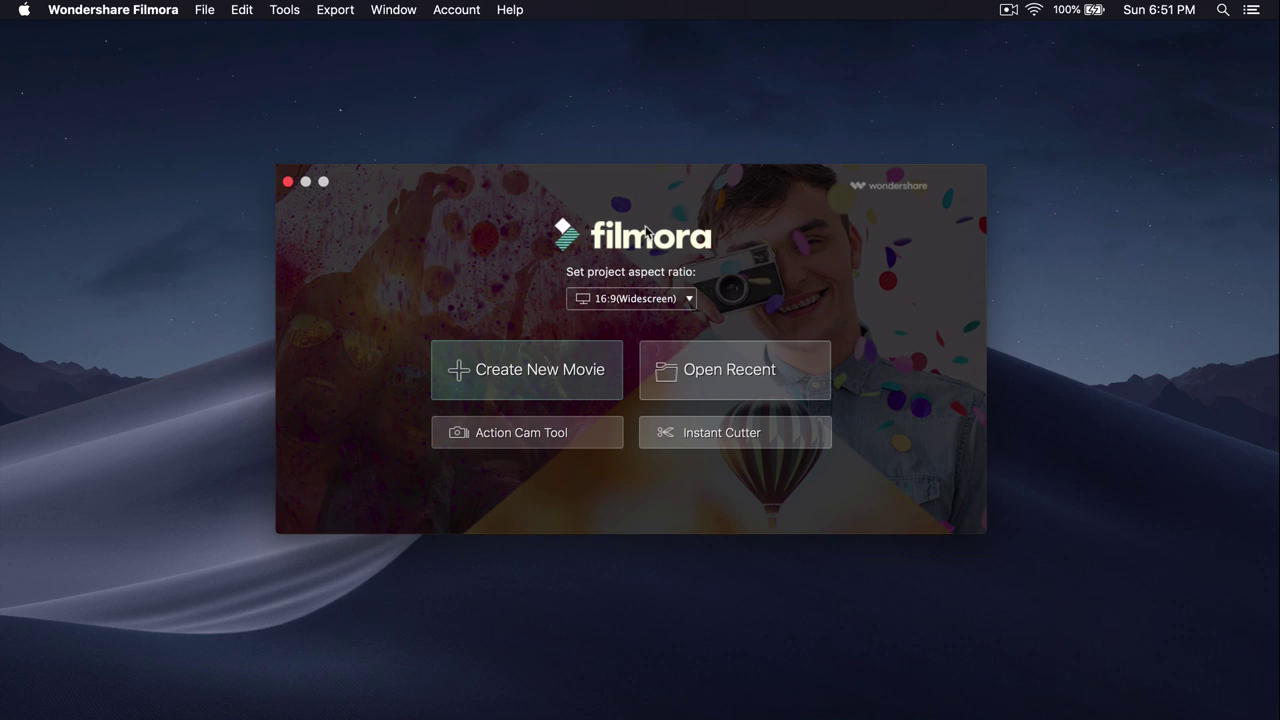
Step: Create a new 16:9 widescreen movie project and close the Message Center
{"action": "left_click_drag", "start_coordinate": [646, 197], "coordinate": [653, 178]}
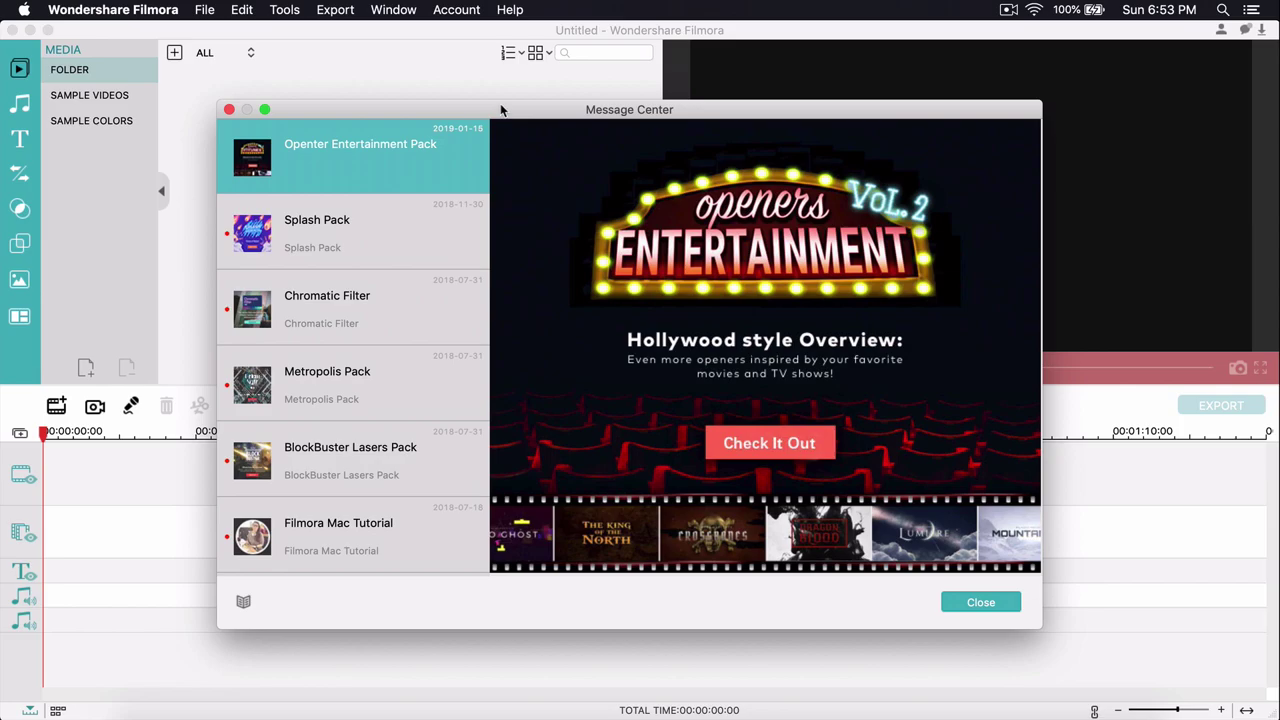
{"action": "left_click_drag", "start_coordinate": [498, 111], "coordinate": [496, 92]}
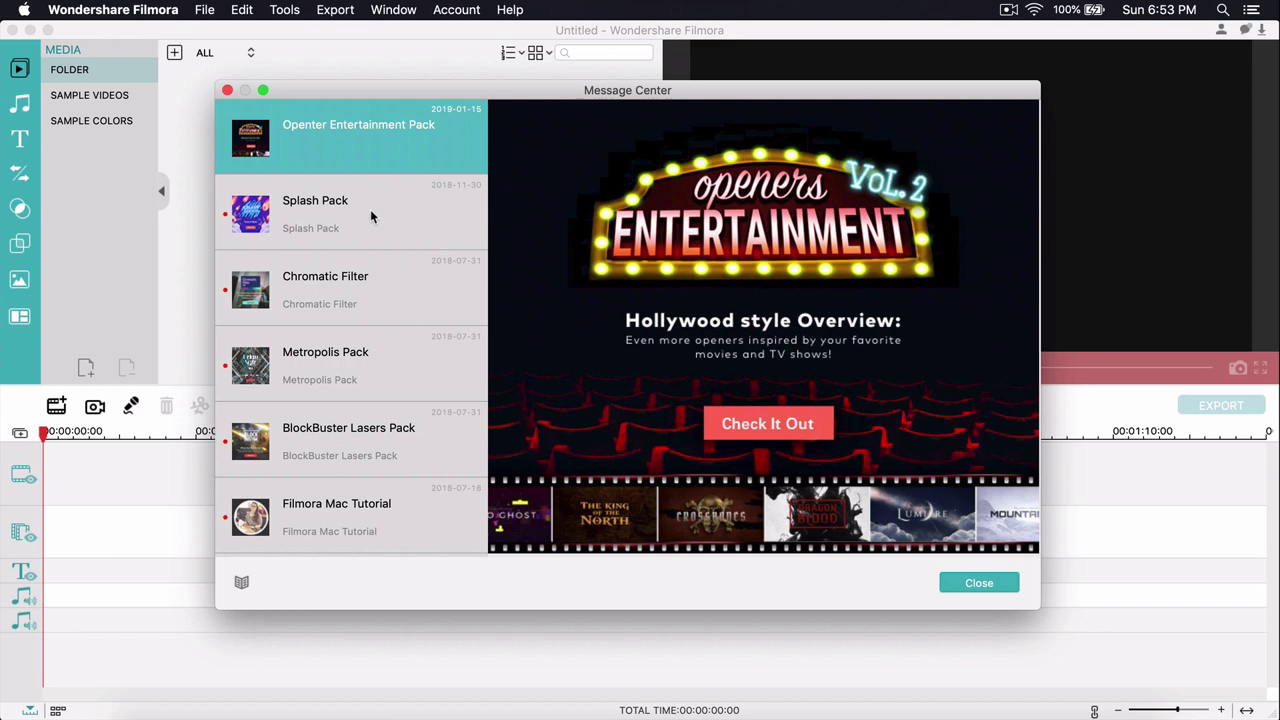
{"action": "key", "text": "Return"}
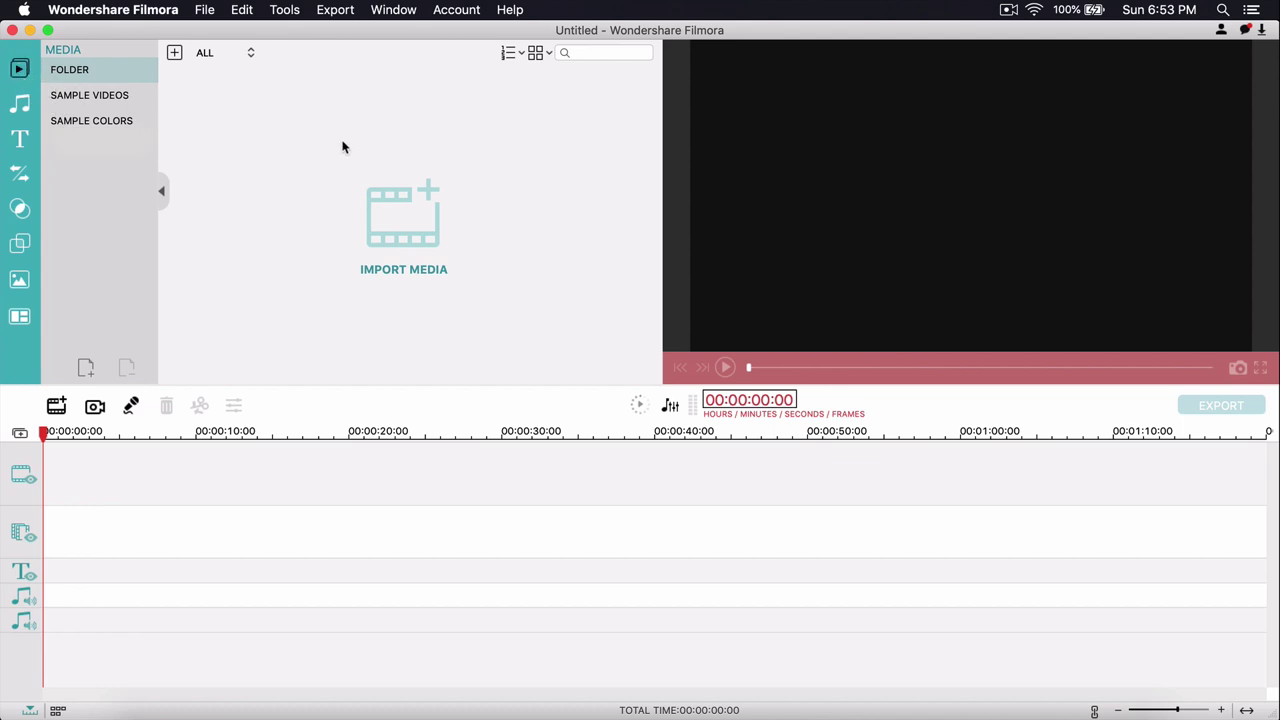
Step: Look through the Music, Text/Credit, Transitions and Filters libraries
{"action": "left_click", "coordinate": [29, 104]}
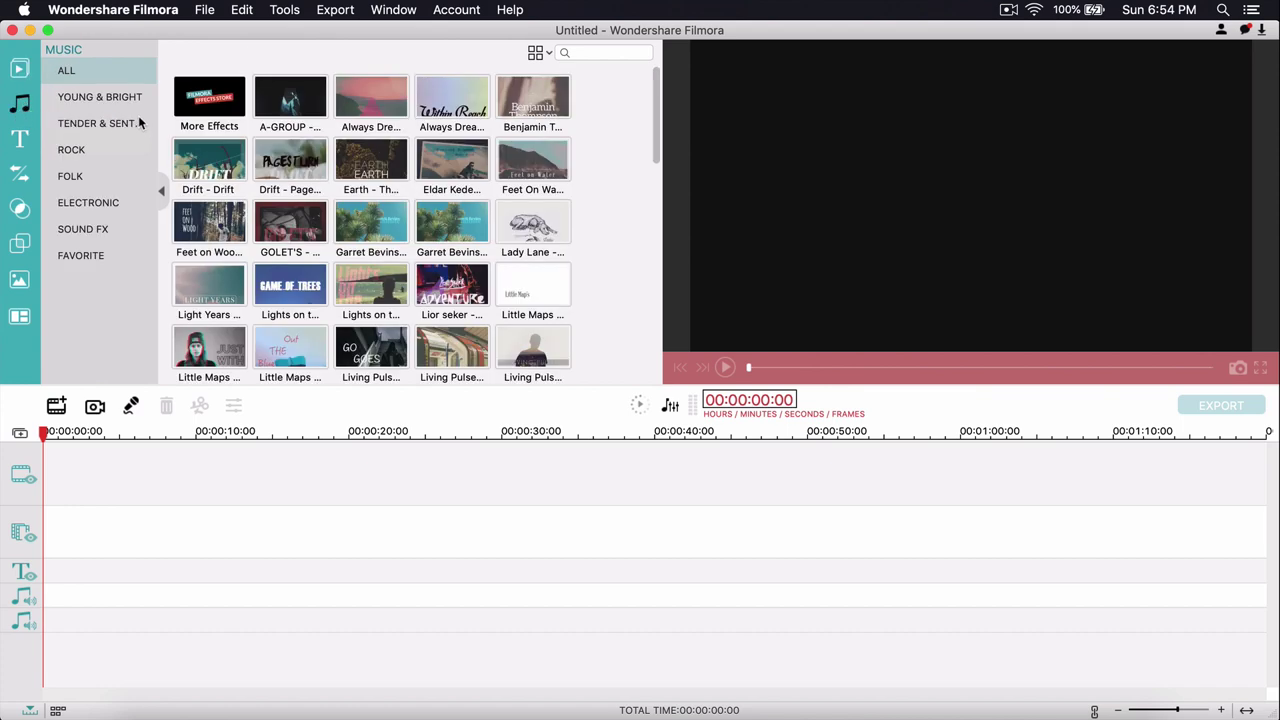
{"action": "left_click", "coordinate": [20, 139]}
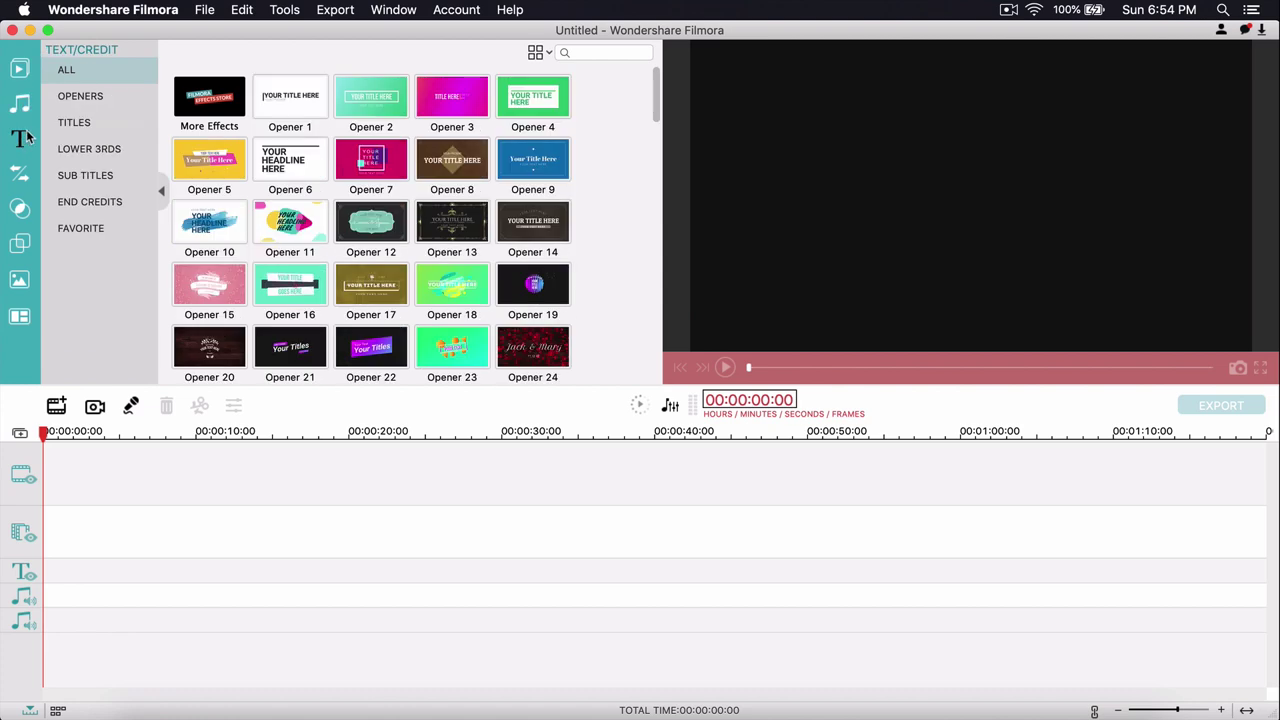
{"action": "left_click", "coordinate": [20, 175]}
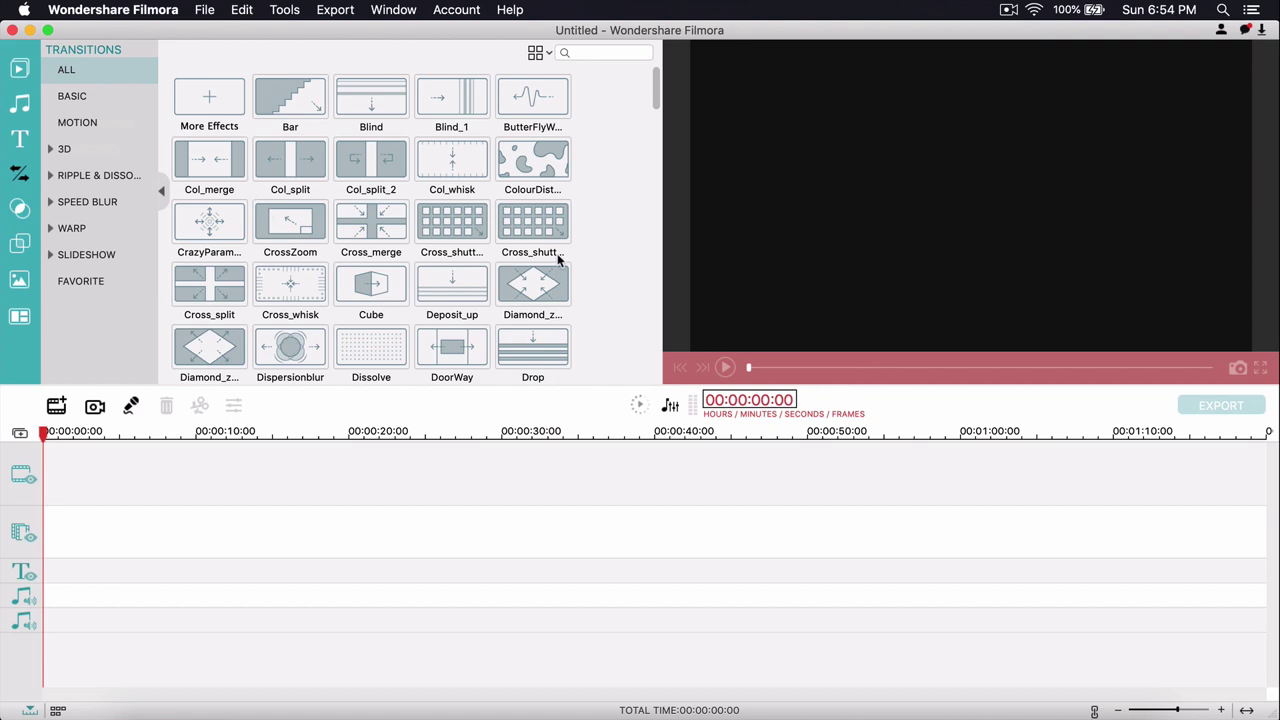
{"action": "left_click", "coordinate": [19, 209]}
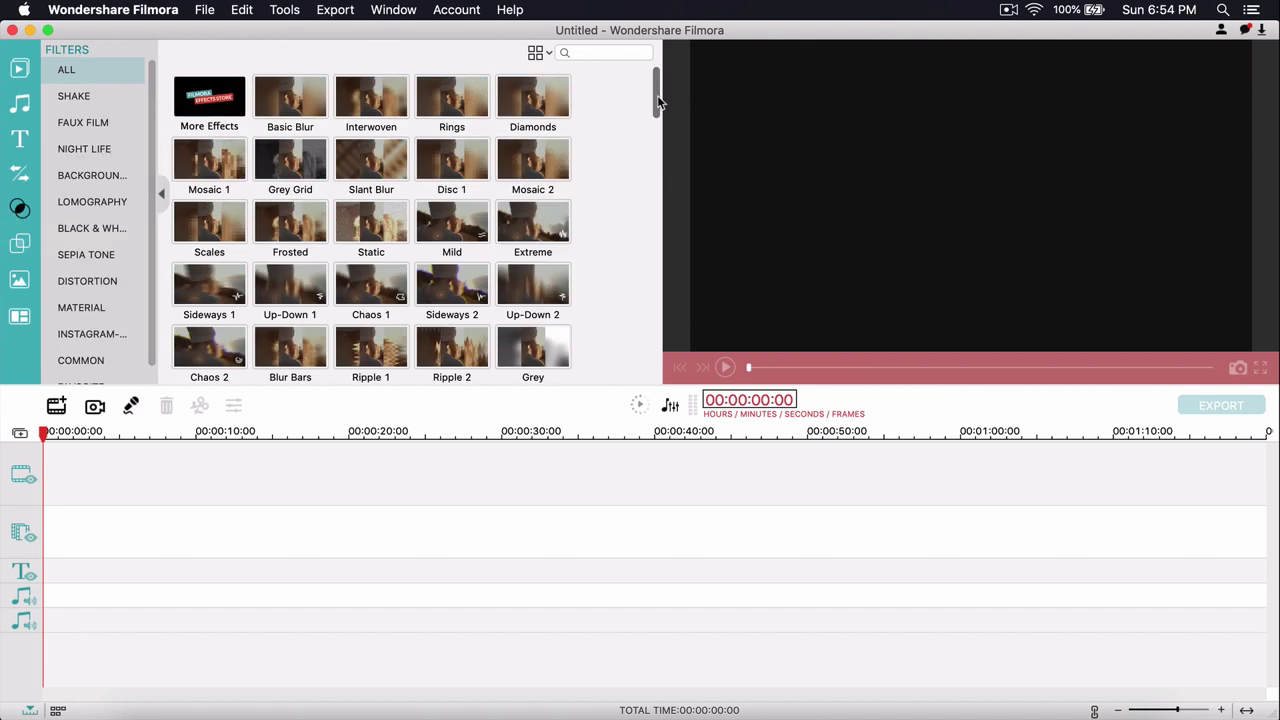
{"action": "left_click_drag", "start_coordinate": [657, 92], "coordinate": [657, 143]}
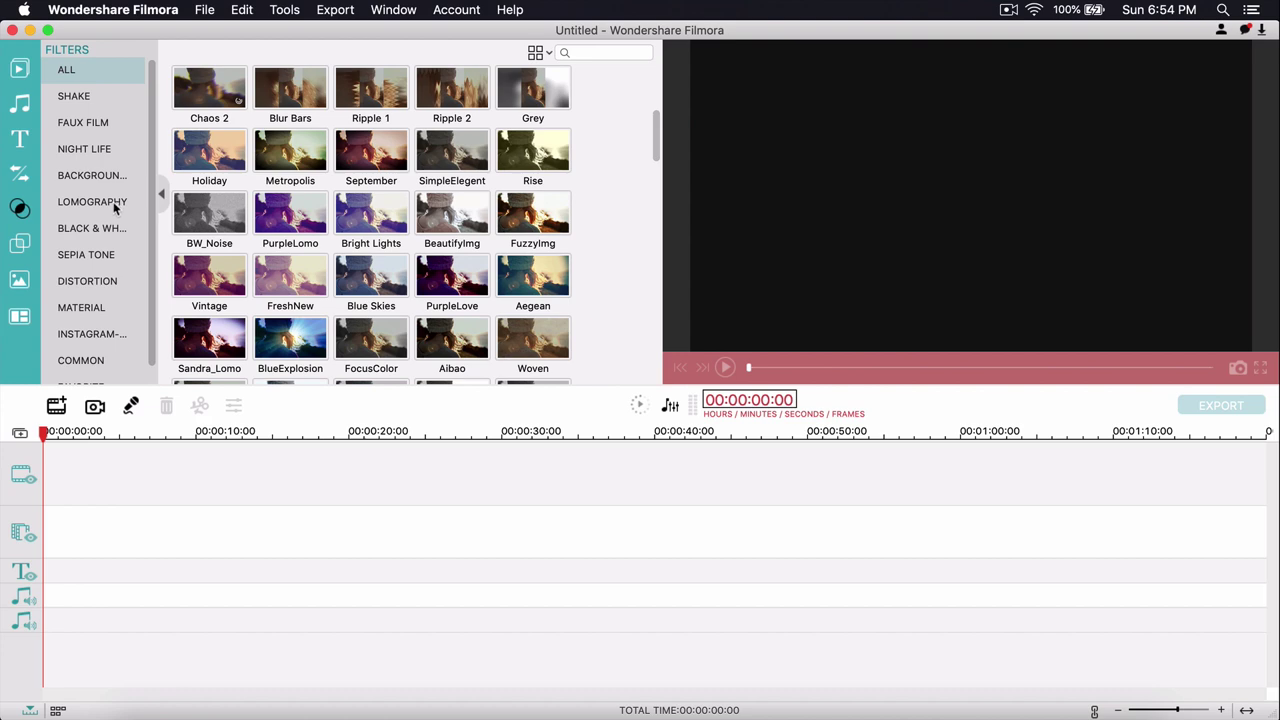
Step: Preview the Light Leak 1 overlay from the Light Leaks category of the Overlays library
{"action": "left_click", "coordinate": [18, 245]}
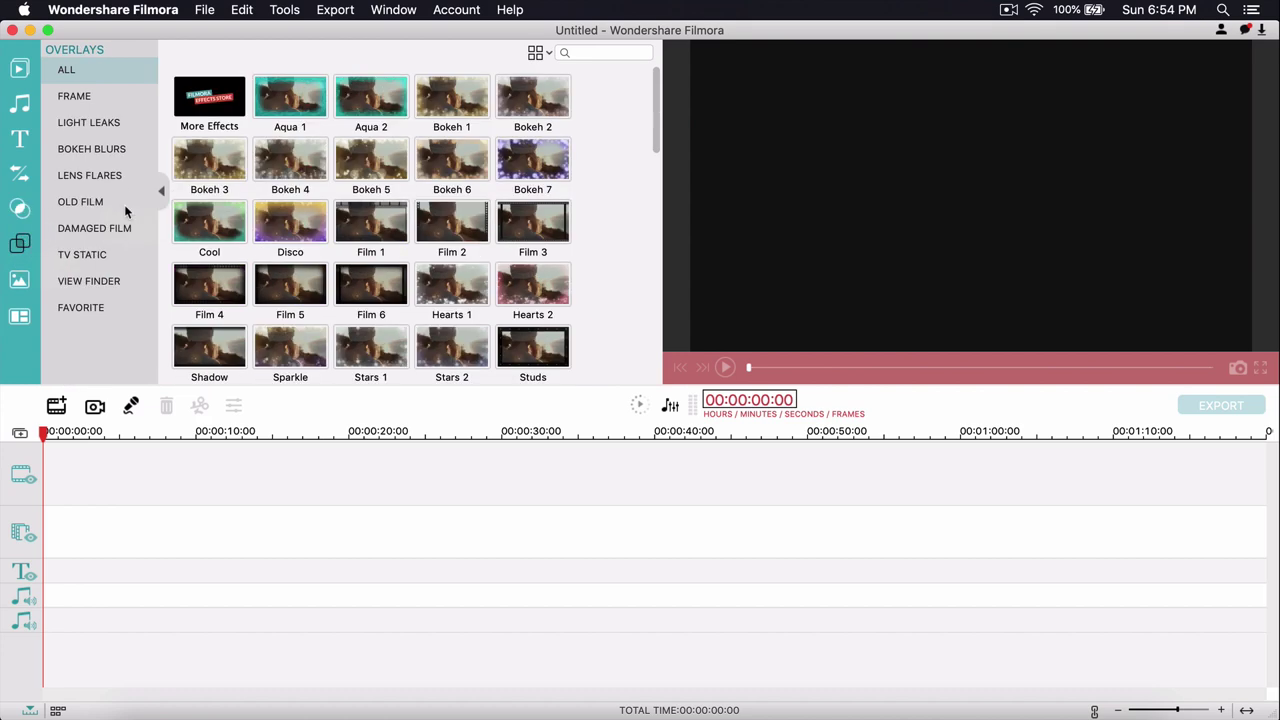
{"action": "left_click", "coordinate": [94, 129]}
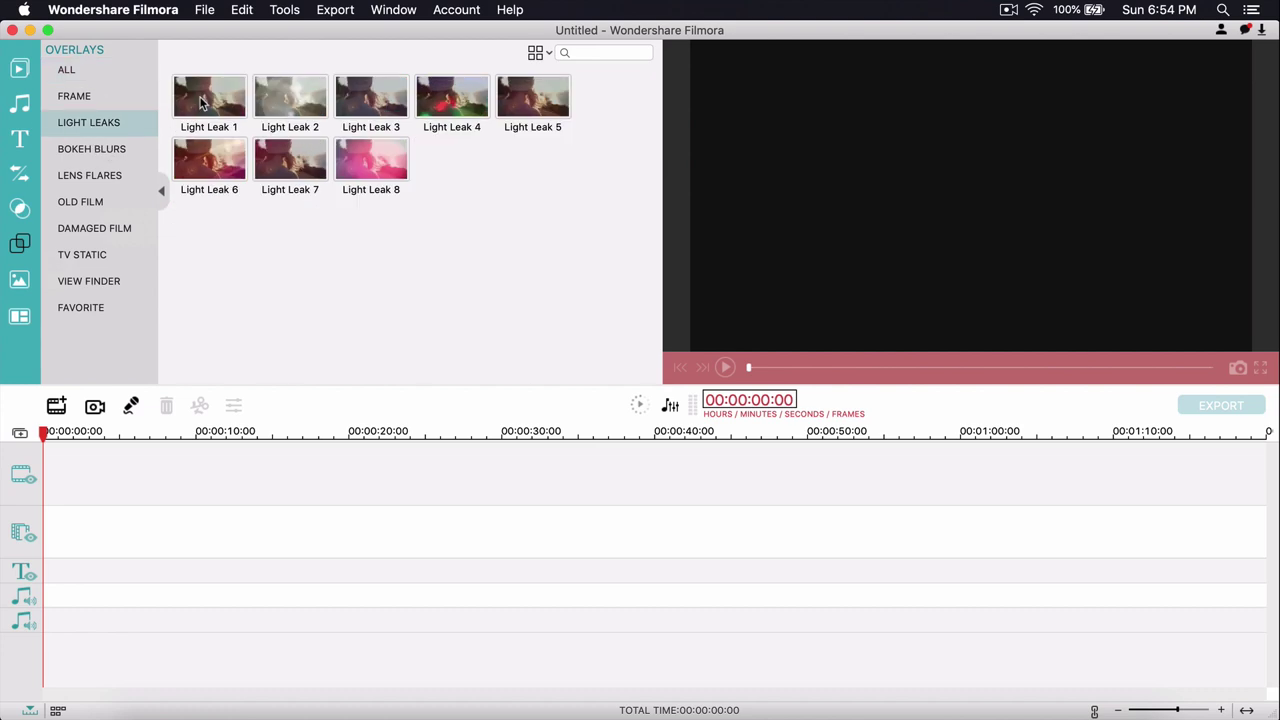
{"action": "left_click", "coordinate": [729, 366]}
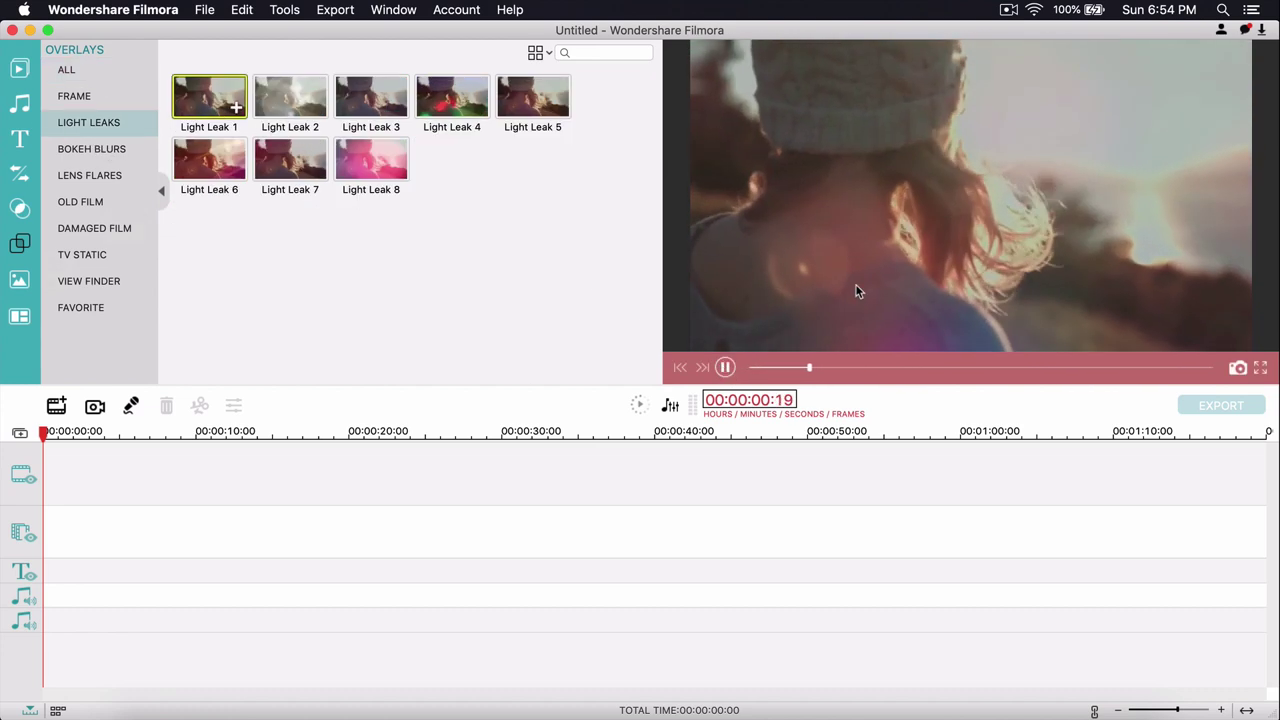
{"action": "left_click", "coordinate": [725, 367]}
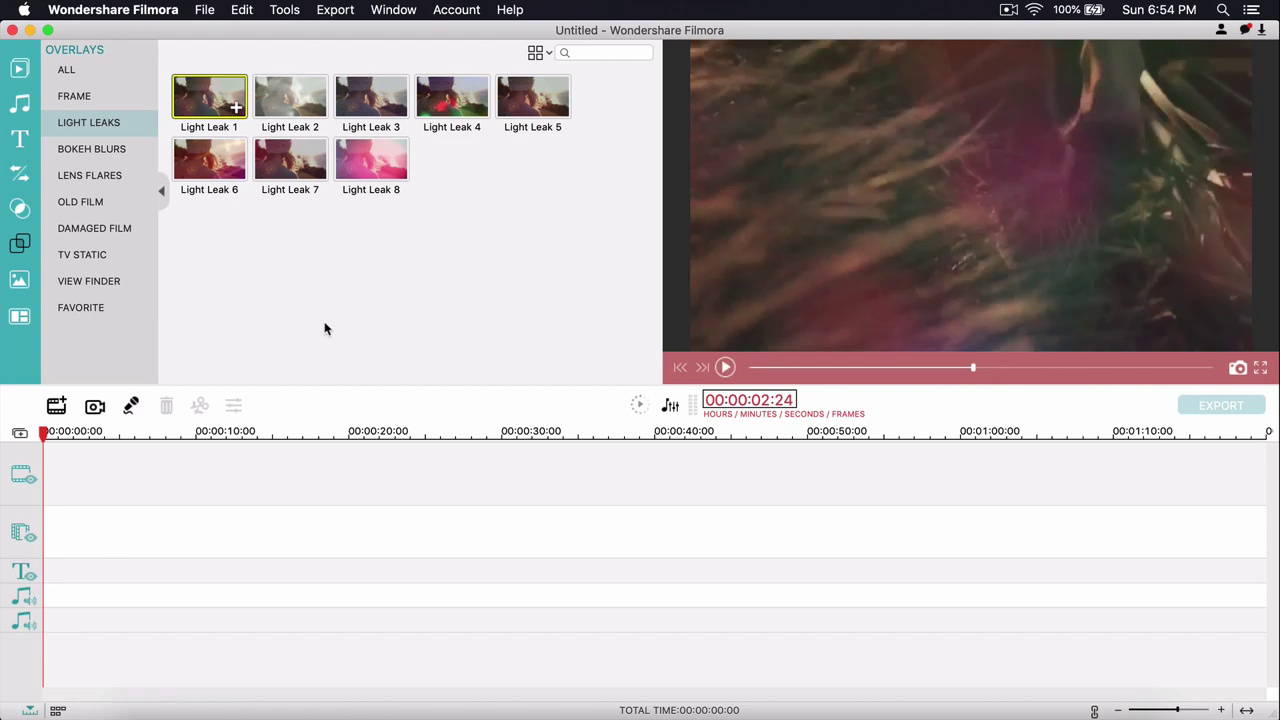
Step: Preview the first Journey title in the Elements library, and view the last library below it
{"action": "left_click", "coordinate": [24, 282]}
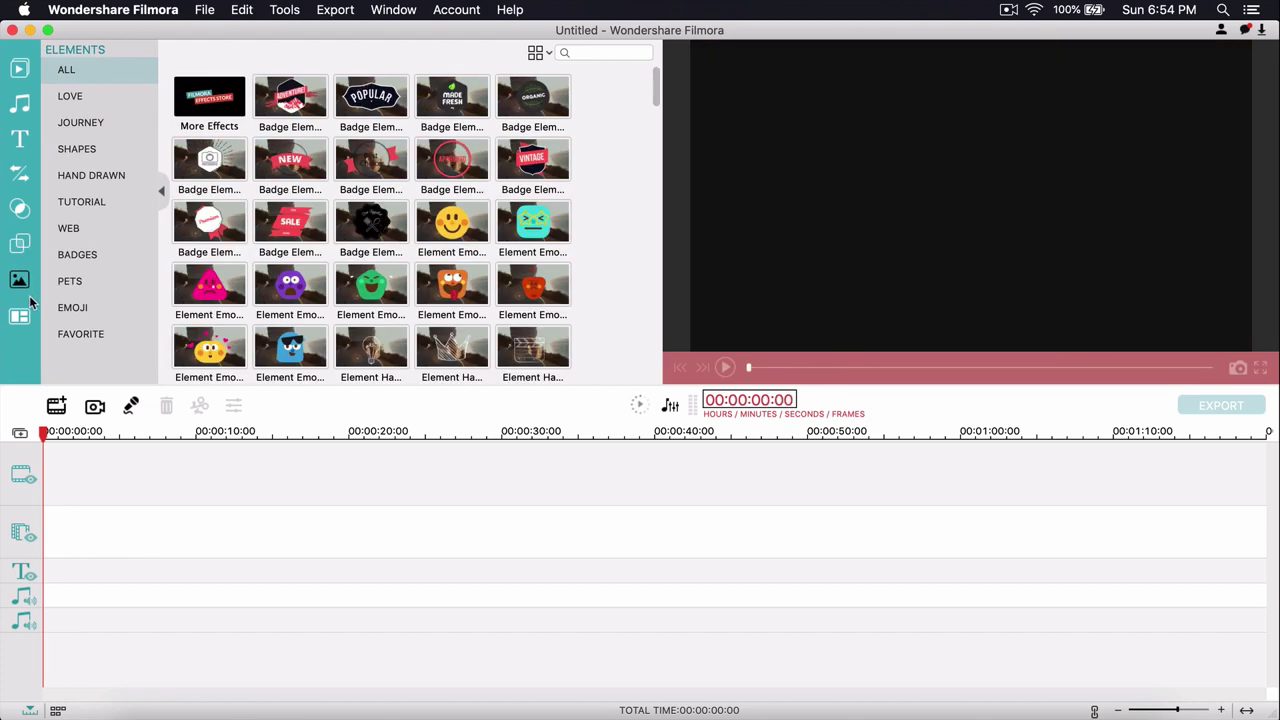
{"action": "left_click", "coordinate": [83, 124]}
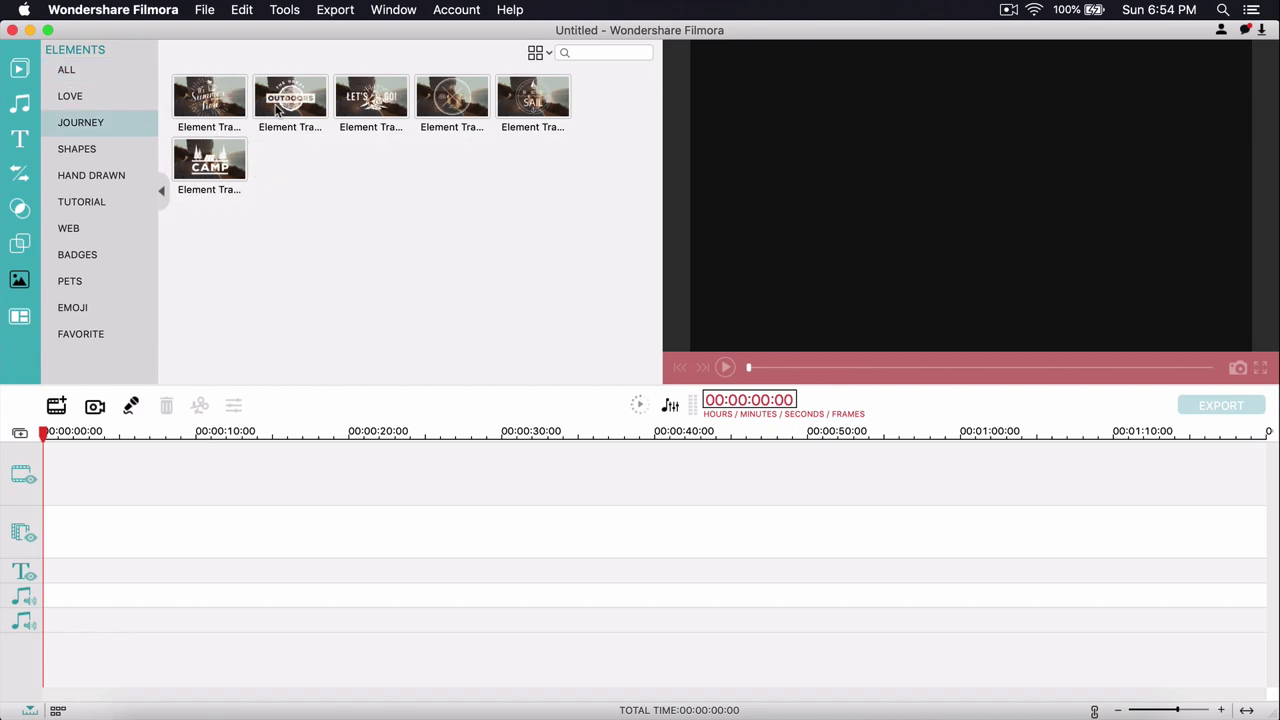
{"action": "left_click", "coordinate": [210, 97]}
{"action": "left_click", "coordinate": [725, 366]}
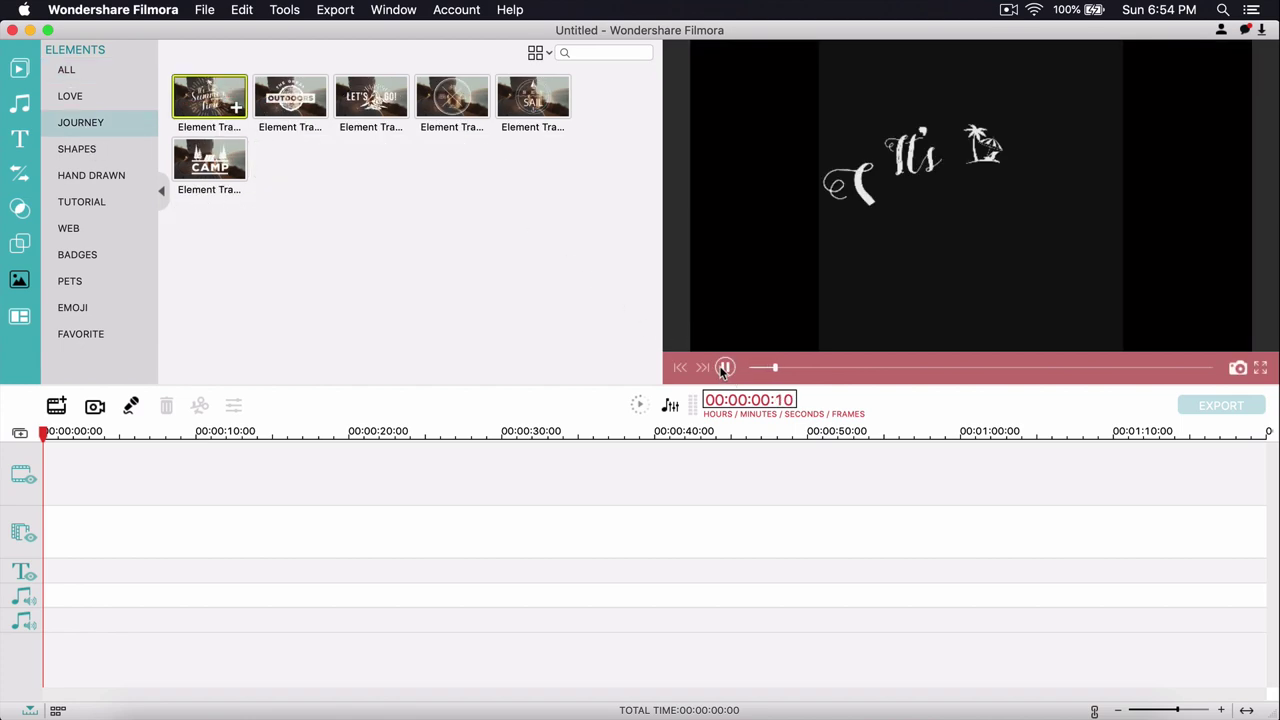
{"action": "left_click", "coordinate": [19, 316]}
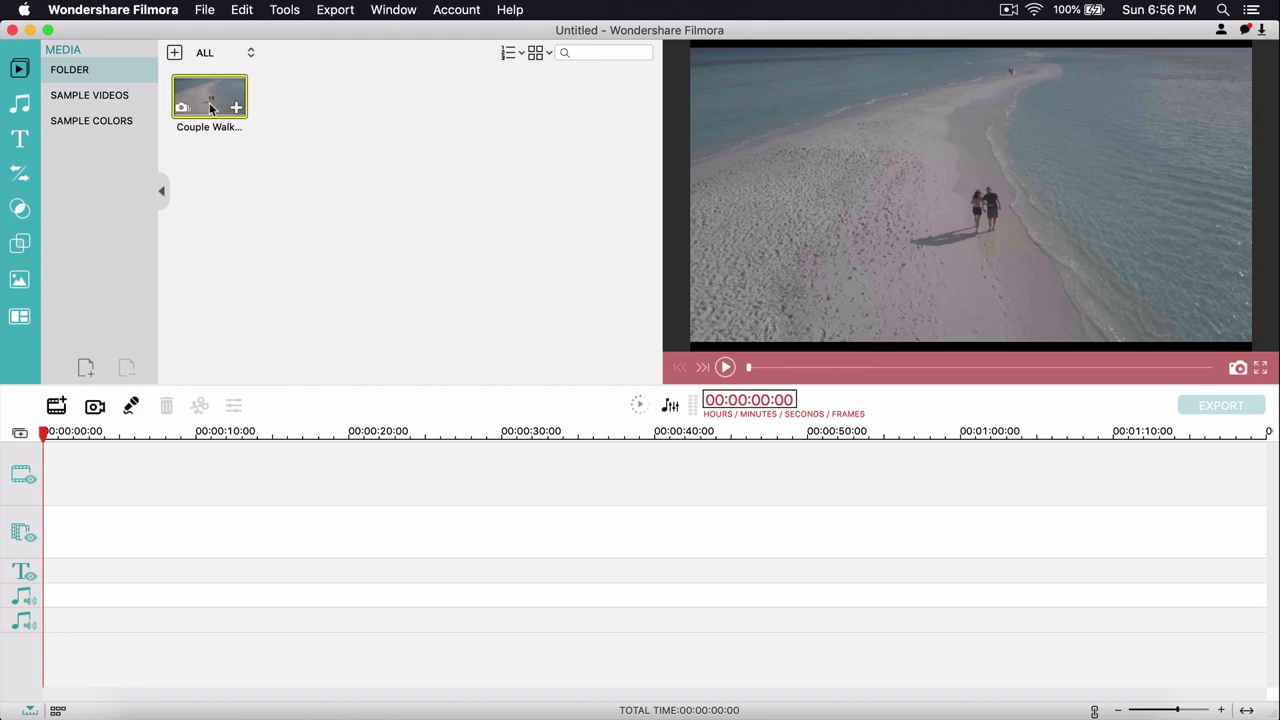
Step: Add the imported clip of the couple walking on the beach to the start of the video track
{"action": "left_click_drag", "start_coordinate": [139, 367], "coordinate": [223, 191]}
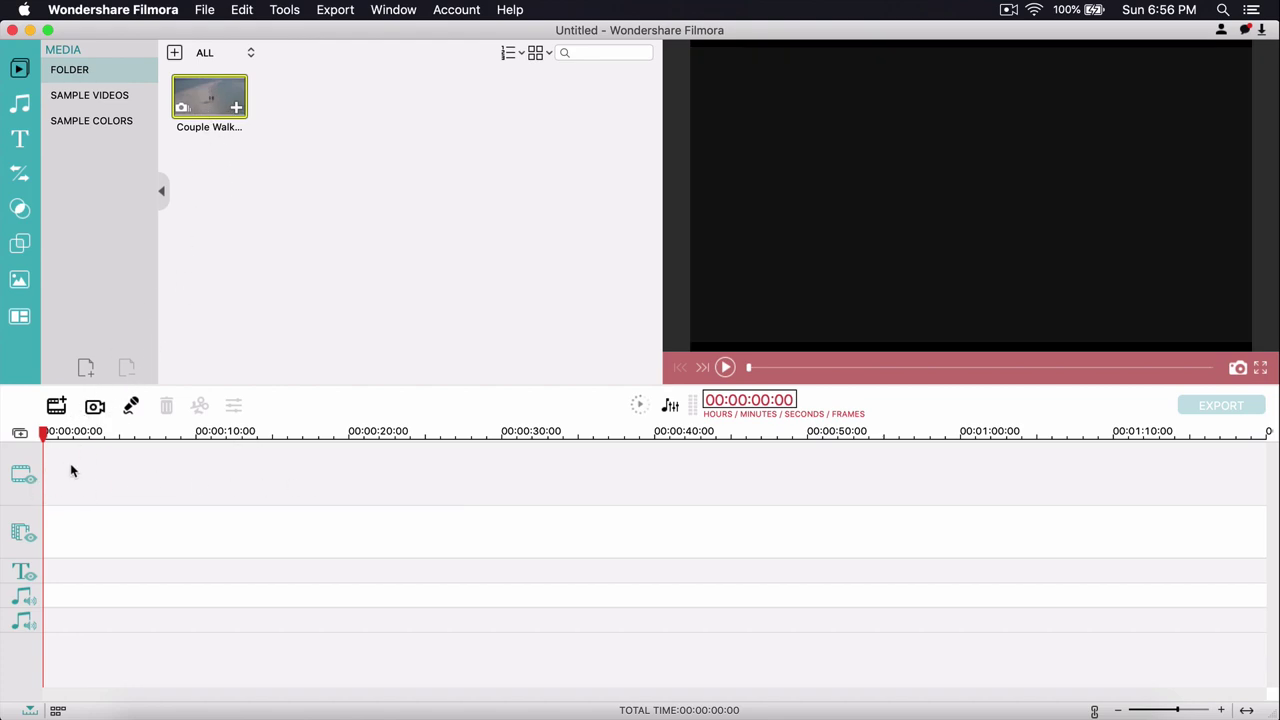
{"action": "left_click", "coordinate": [237, 108]}
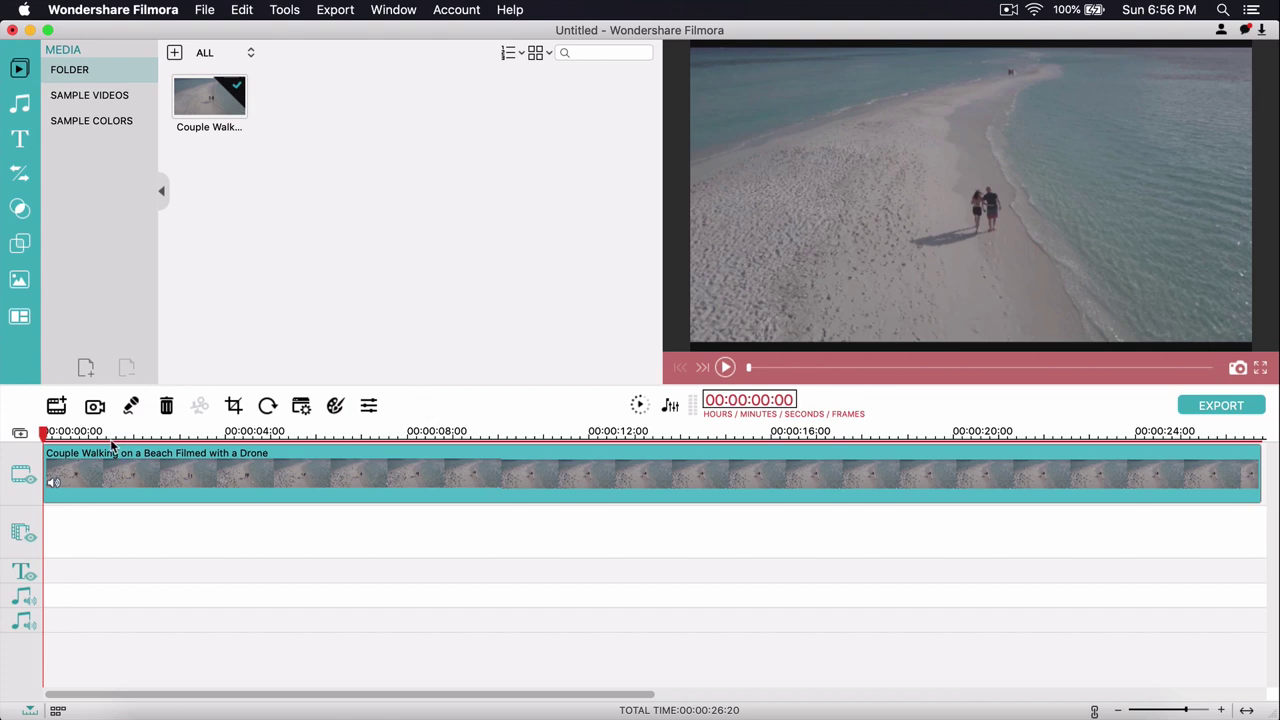
Step: Scrub and play the beach clip on the timeline from its start, pausing at 00:00:09:14
{"action": "left_click_drag", "start_coordinate": [42, 431], "coordinate": [112, 431]}
{"action": "left_click_drag", "start_coordinate": [220, 450], "coordinate": [14, 449]}
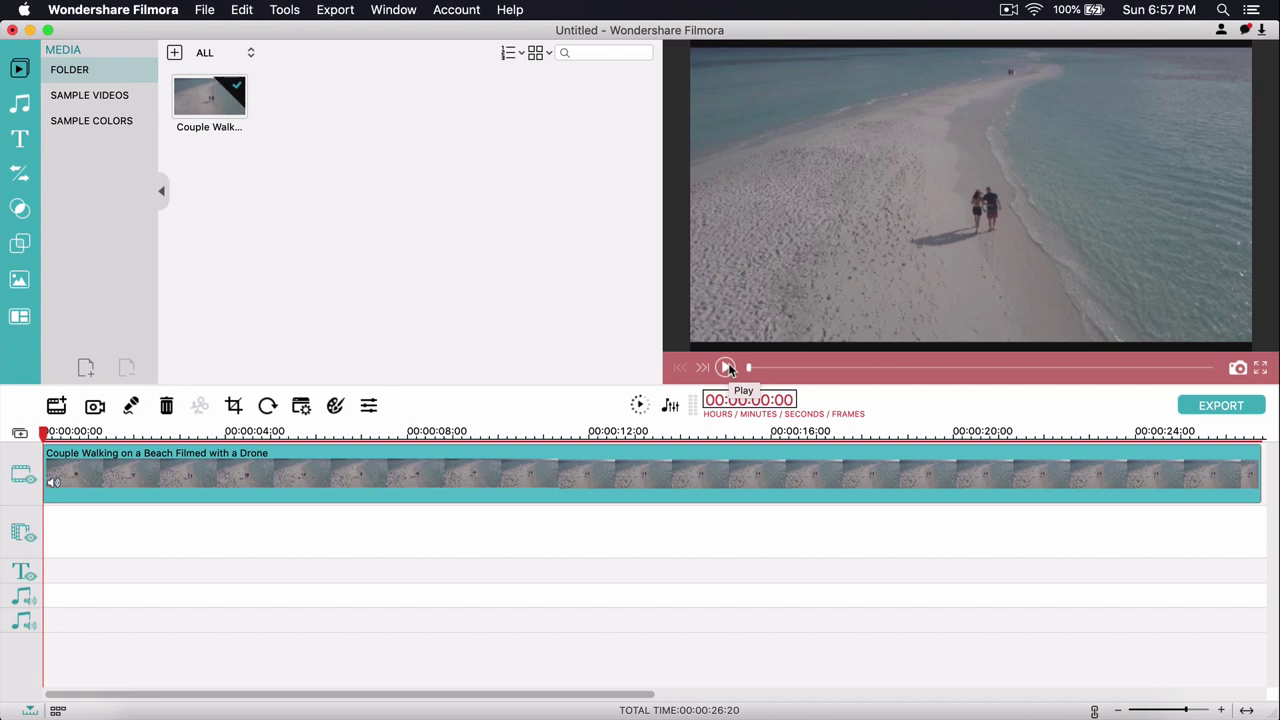
{"action": "left_click", "coordinate": [727, 368]}
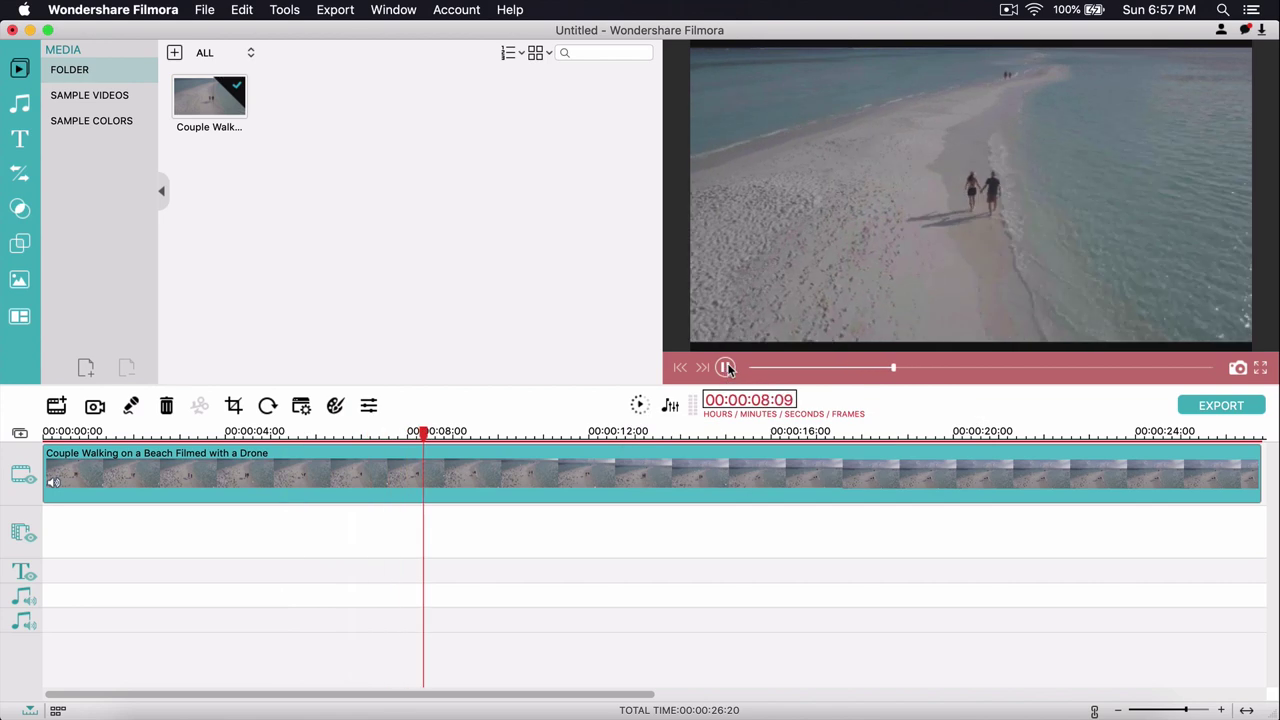
{"action": "key", "text": "space"}
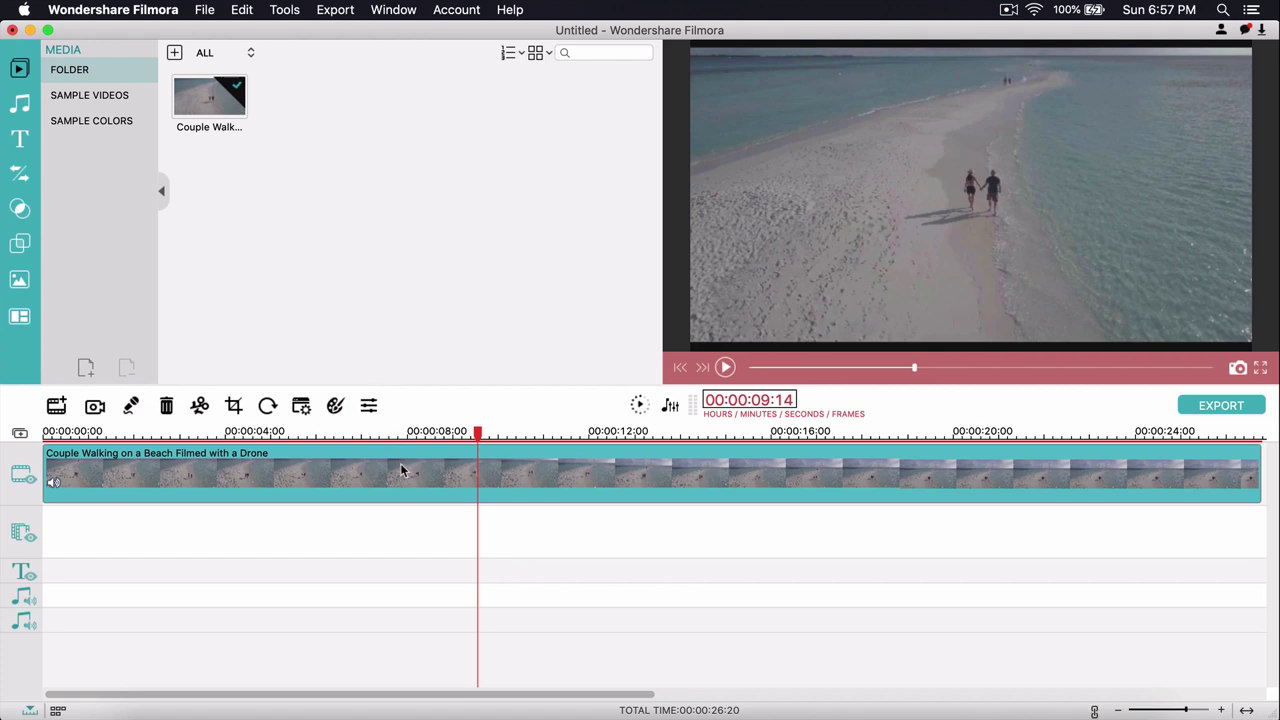
Step: View the Advanced Color Tuning window for the beach clip and close it without changes
{"action": "left_click", "coordinate": [335, 405]}
{"action": "left_click_drag", "start_coordinate": [513, 85], "coordinate": [505, 66]}
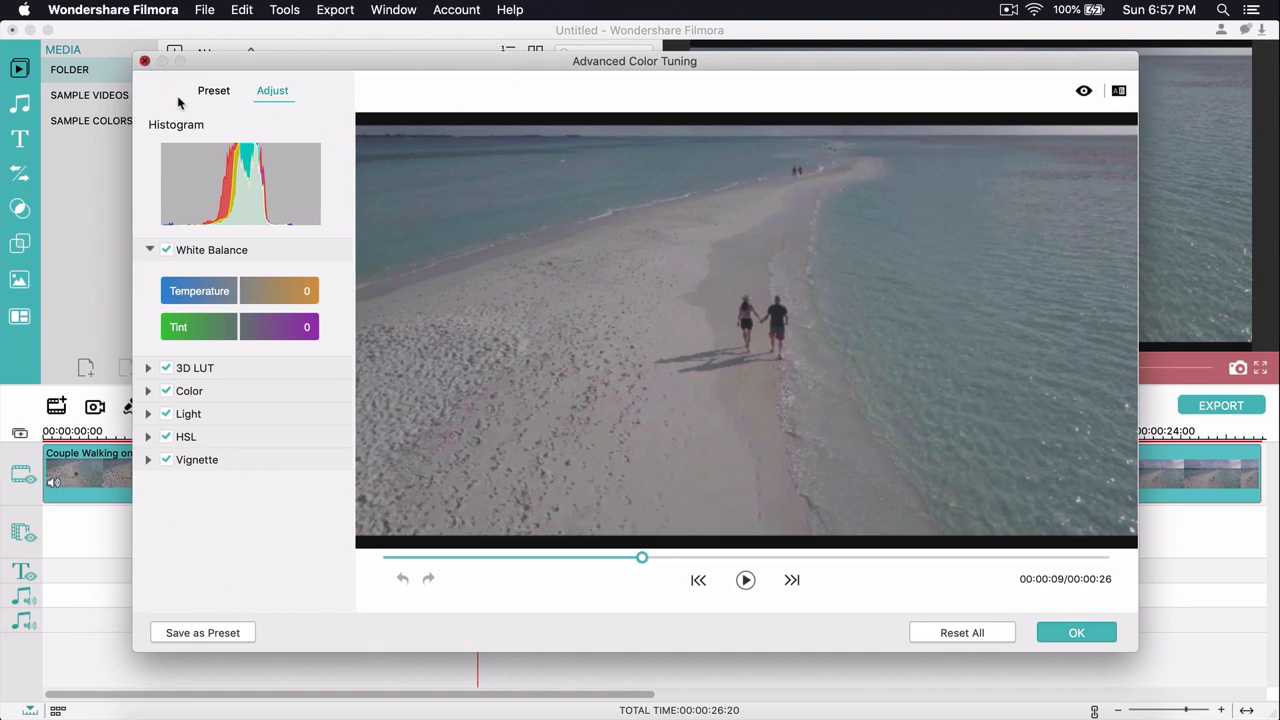
{"action": "left_click", "coordinate": [144, 61]}
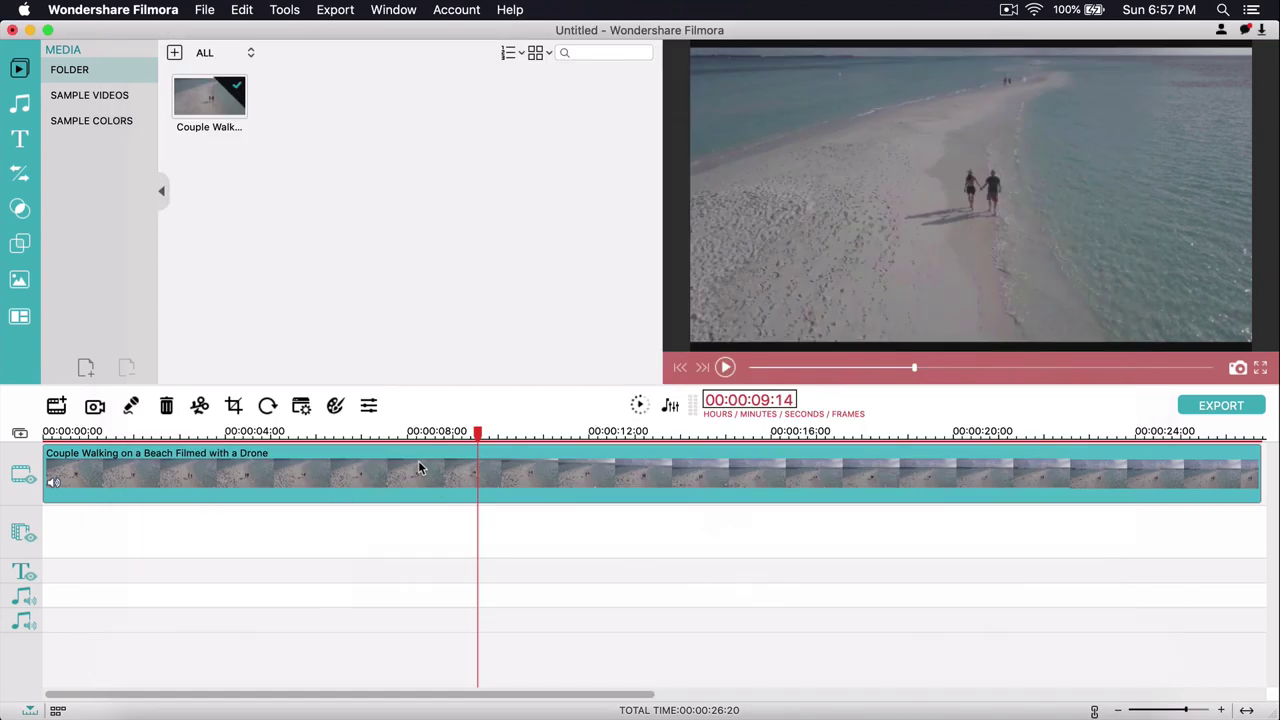
Step: View the beach clip's Advanced Color Tuning by way of its Video Inspector, then close it
{"action": "double_click", "coordinate": [492, 466]}
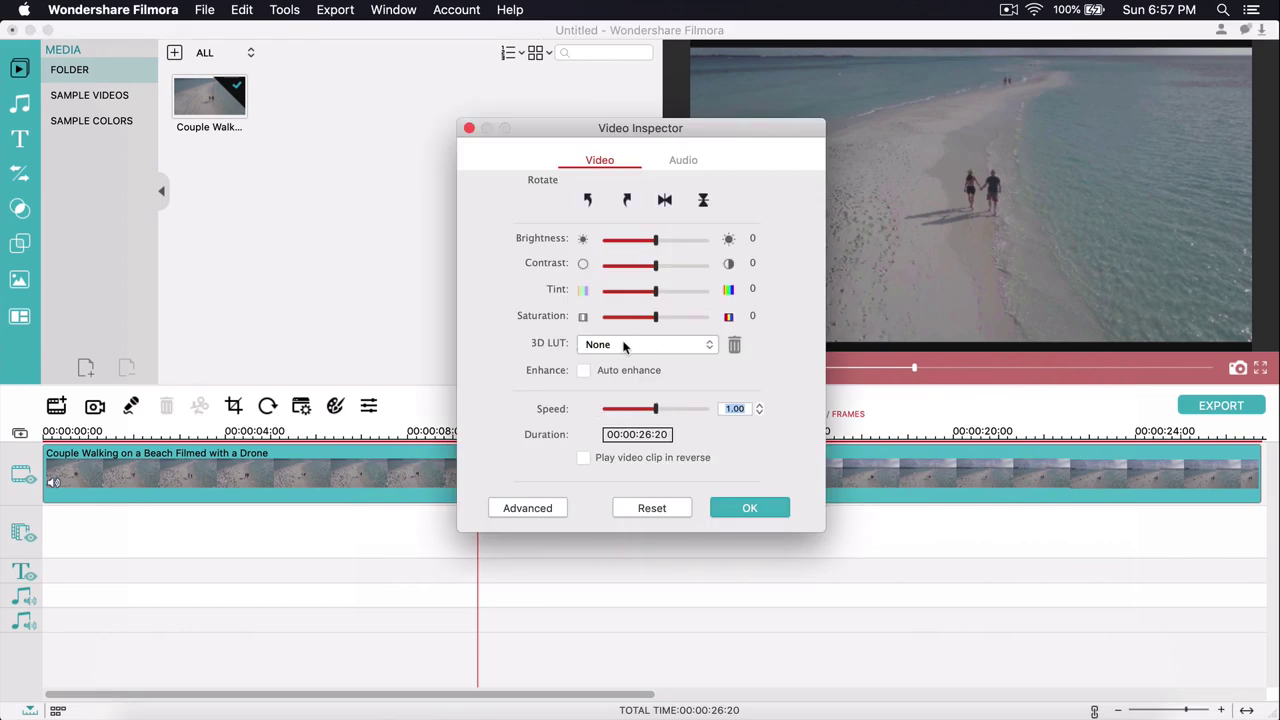
{"action": "left_click", "coordinate": [528, 509]}
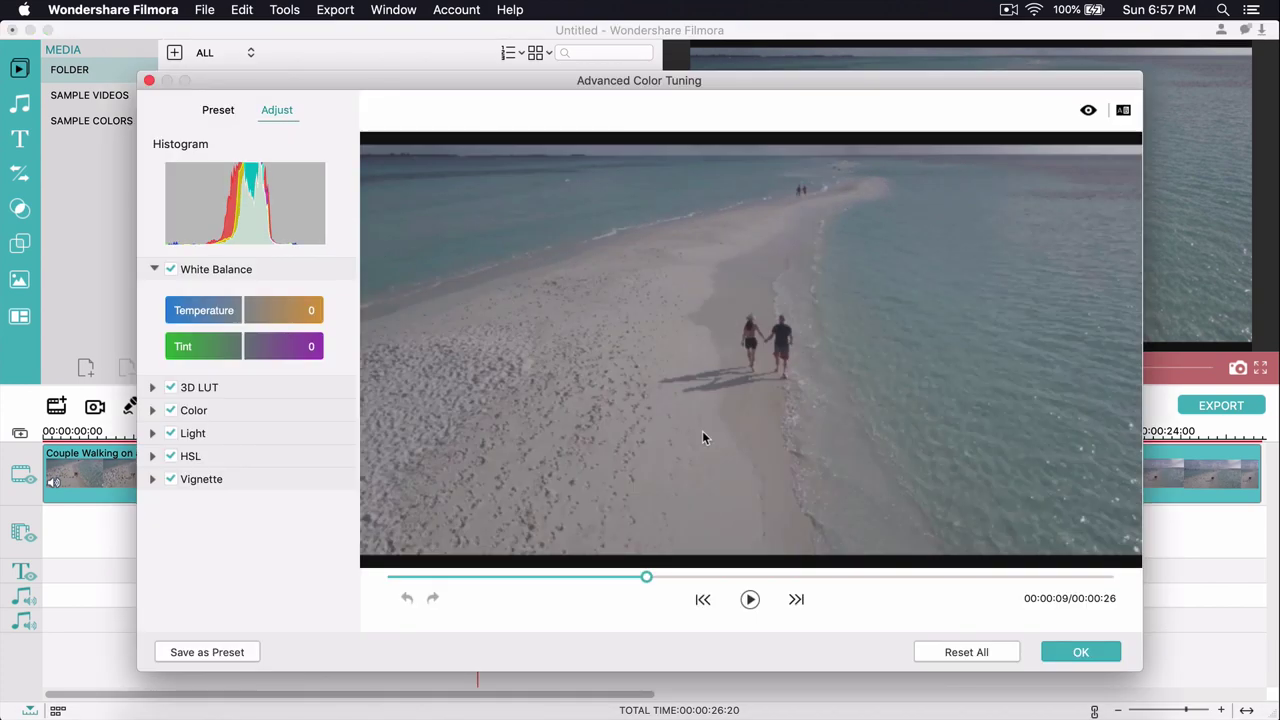
{"action": "left_click", "coordinate": [148, 80]}
Step: View the beach clip's video settings in the Video Inspector and close it without changes
{"action": "right_click", "coordinate": [473, 481]}
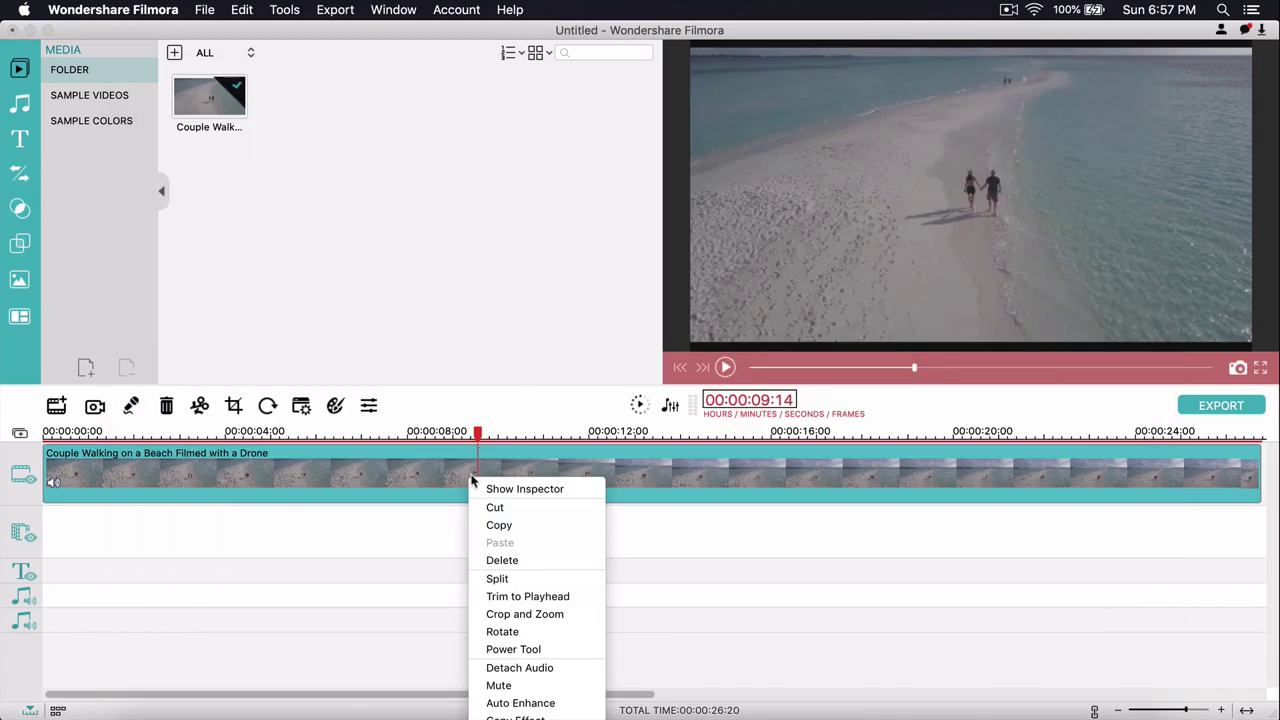
{"action": "left_click", "coordinate": [528, 489]}
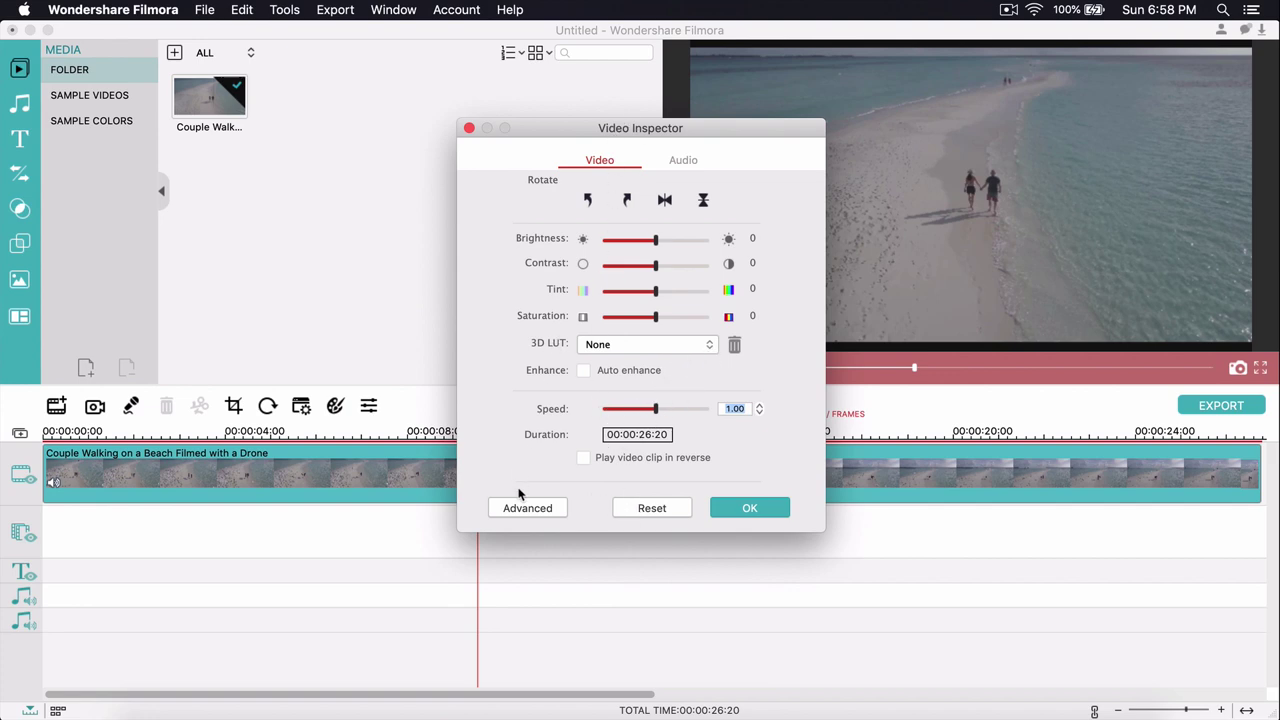
{"action": "left_click", "coordinate": [469, 128]}
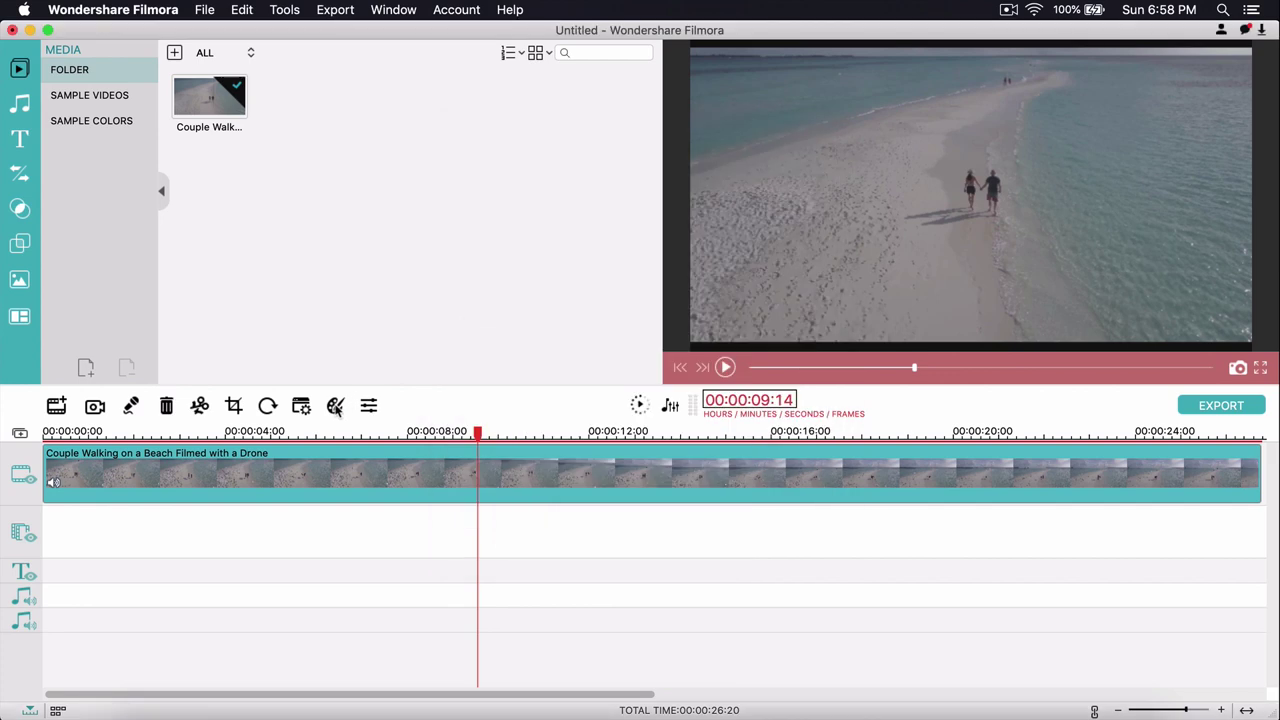
Step: Open Advanced Color Tuning for the beach clip, play its preview and move it to 00:00:04
{"action": "key", "text": "alt+e"}
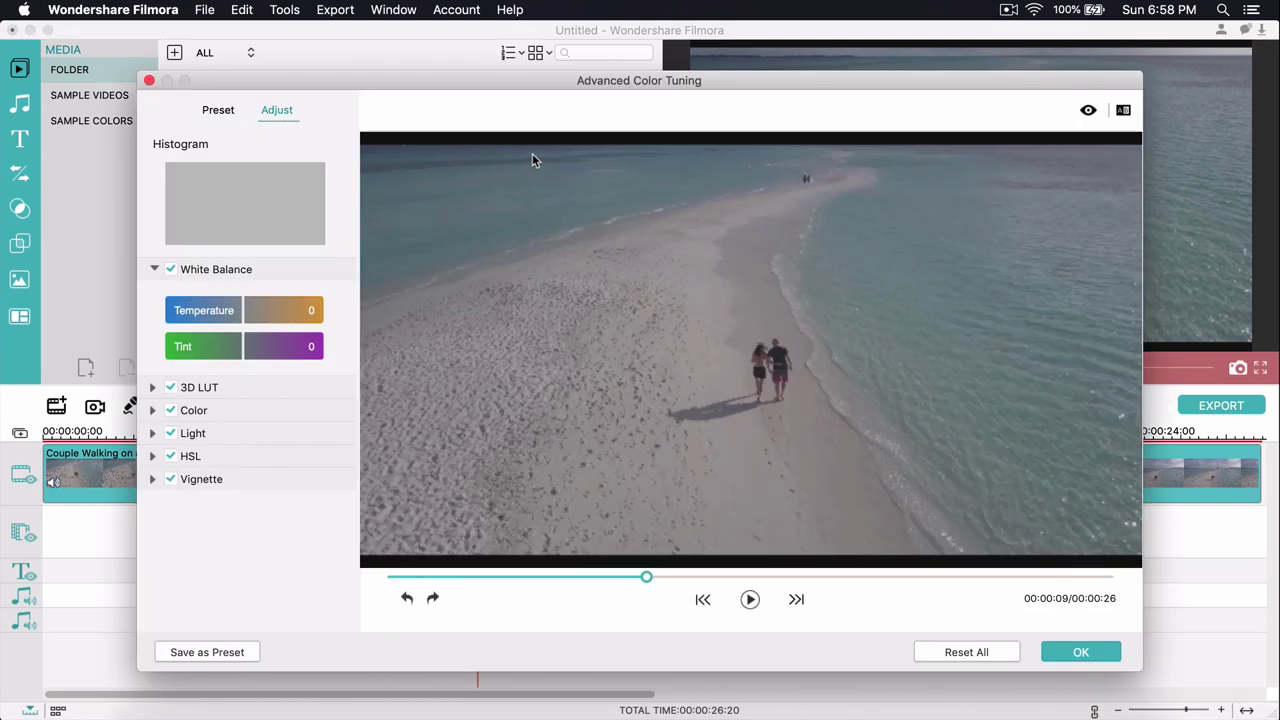
{"action": "left_click", "coordinate": [741, 561]}
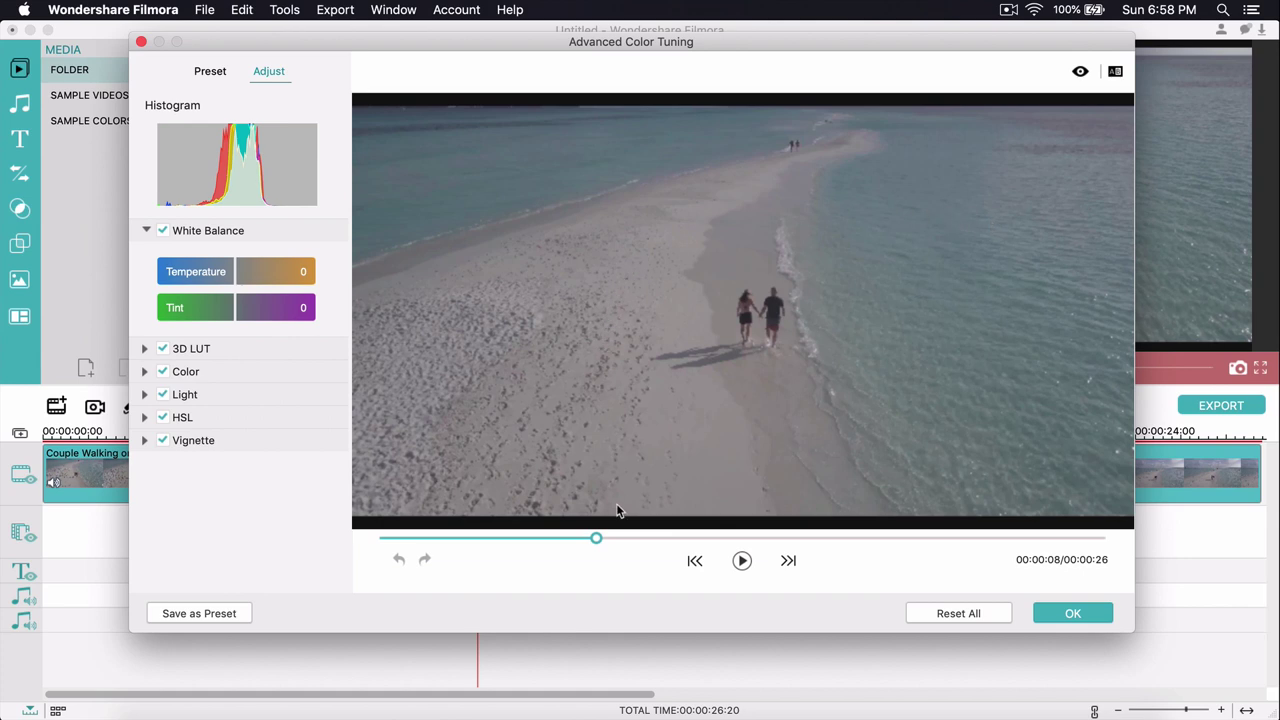
{"action": "left_click_drag", "start_coordinate": [596, 538], "coordinate": [492, 533]}
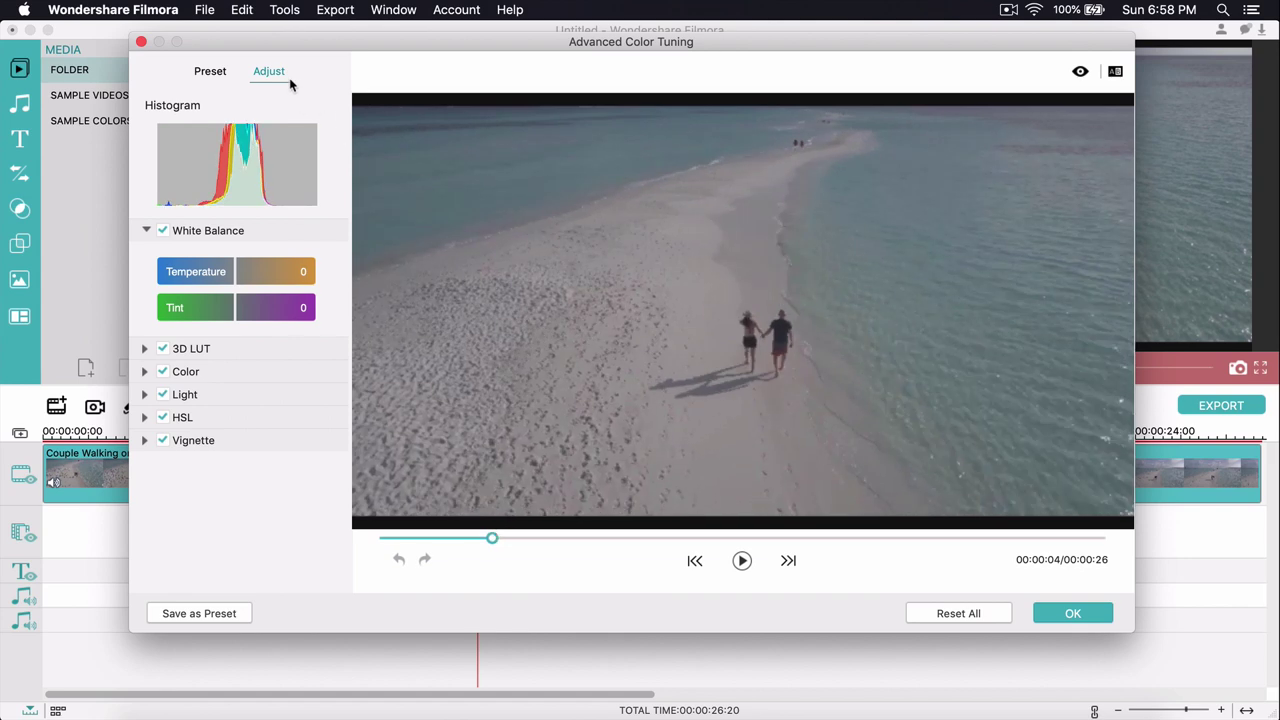
Step: Filter the color presets to the 3D LUT category and look through the list
{"action": "left_click", "coordinate": [208, 71]}
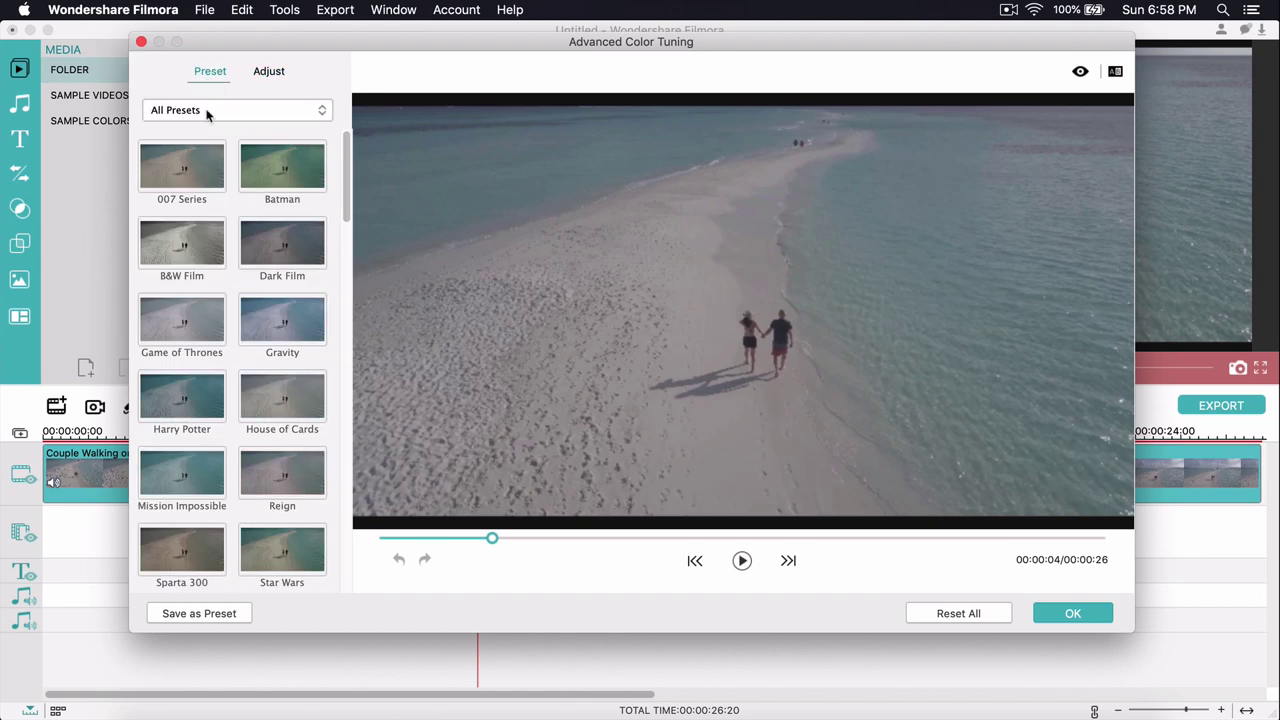
{"action": "left_click", "coordinate": [208, 112]}
{"action": "left_click", "coordinate": [206, 110]}
{"action": "left_click", "coordinate": [208, 110]}
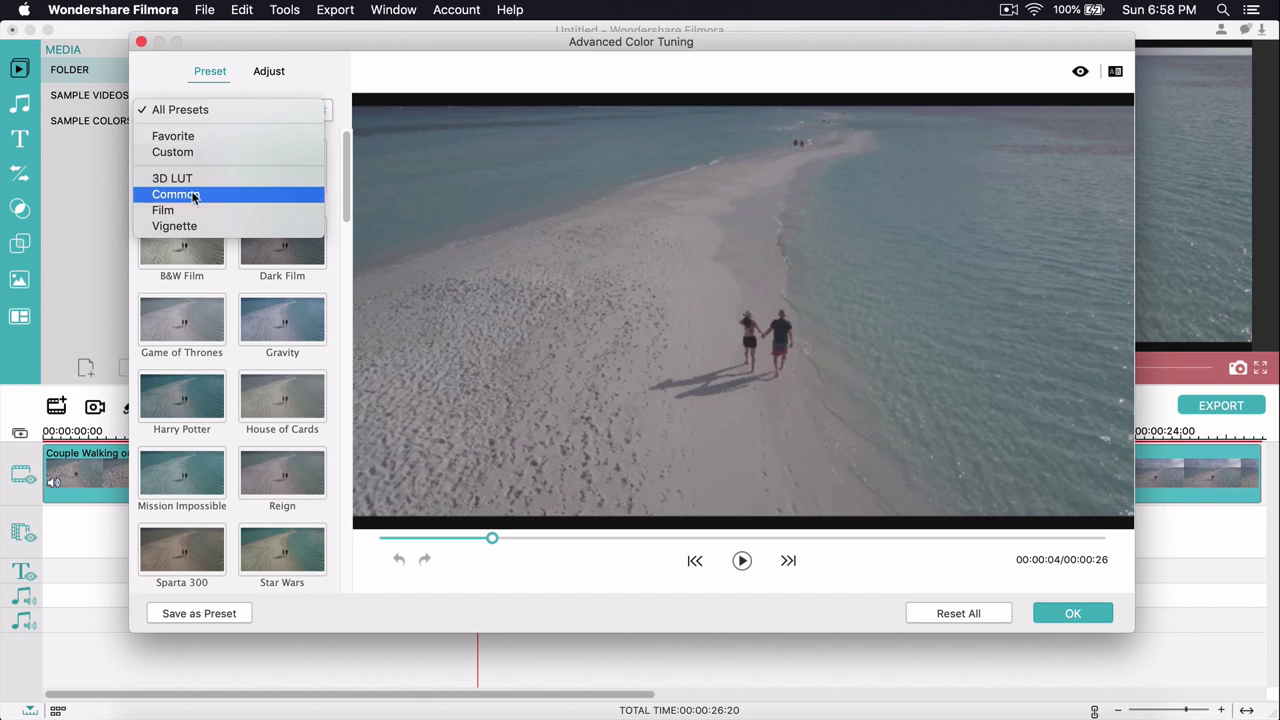
{"action": "left_click", "coordinate": [217, 288]}
{"action": "left_click", "coordinate": [208, 110]}
{"action": "left_click", "coordinate": [187, 178]}
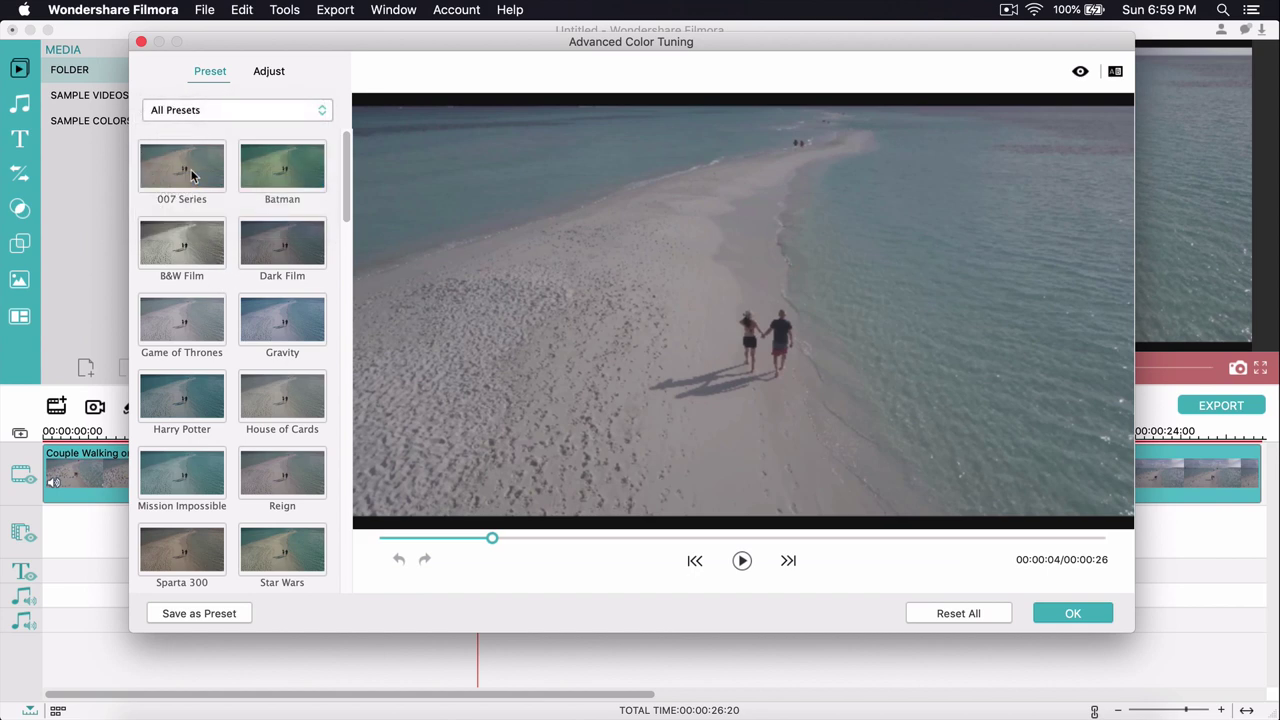
{"action": "scroll", "coordinate": [328, 336], "scroll_direction": "down", "scroll_amount": 10}
{"action": "scroll", "coordinate": [328, 336], "scroll_direction": "up", "scroll_amount": 10}
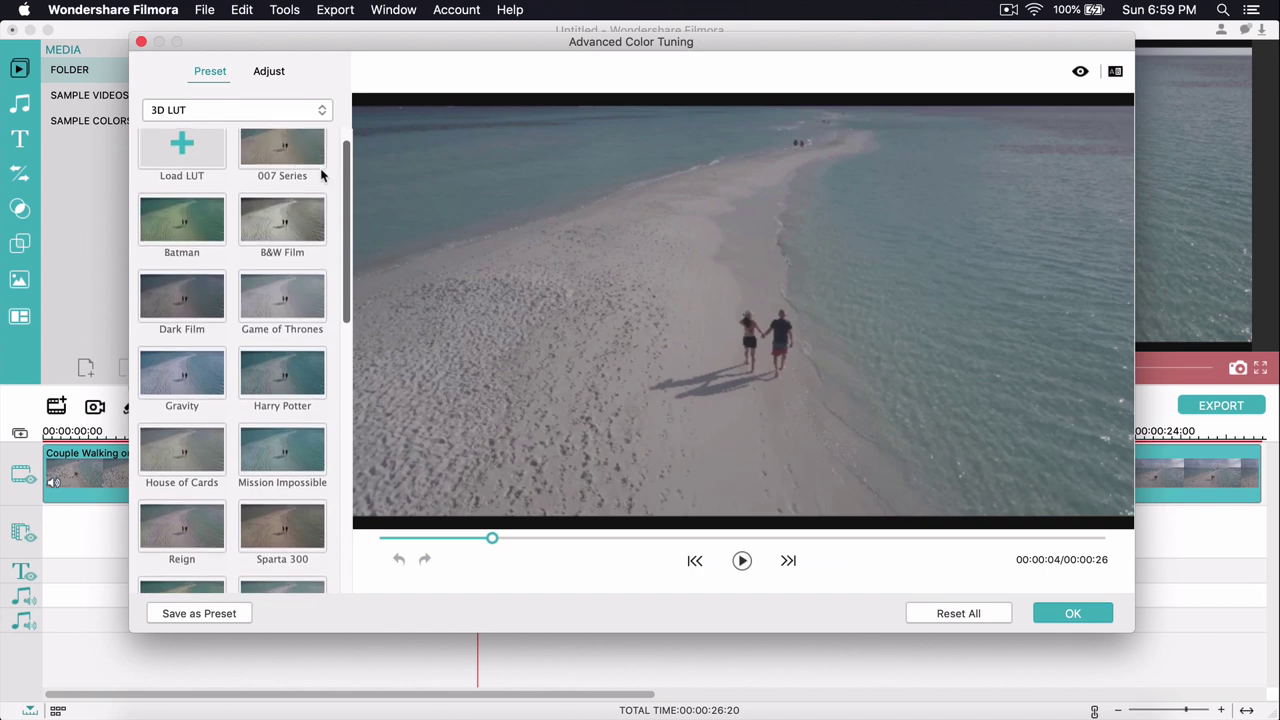
Step: Look through the list of available 3D LUTs in the manual color adjustments and close it without choosing one
{"action": "left_click", "coordinate": [268, 72]}
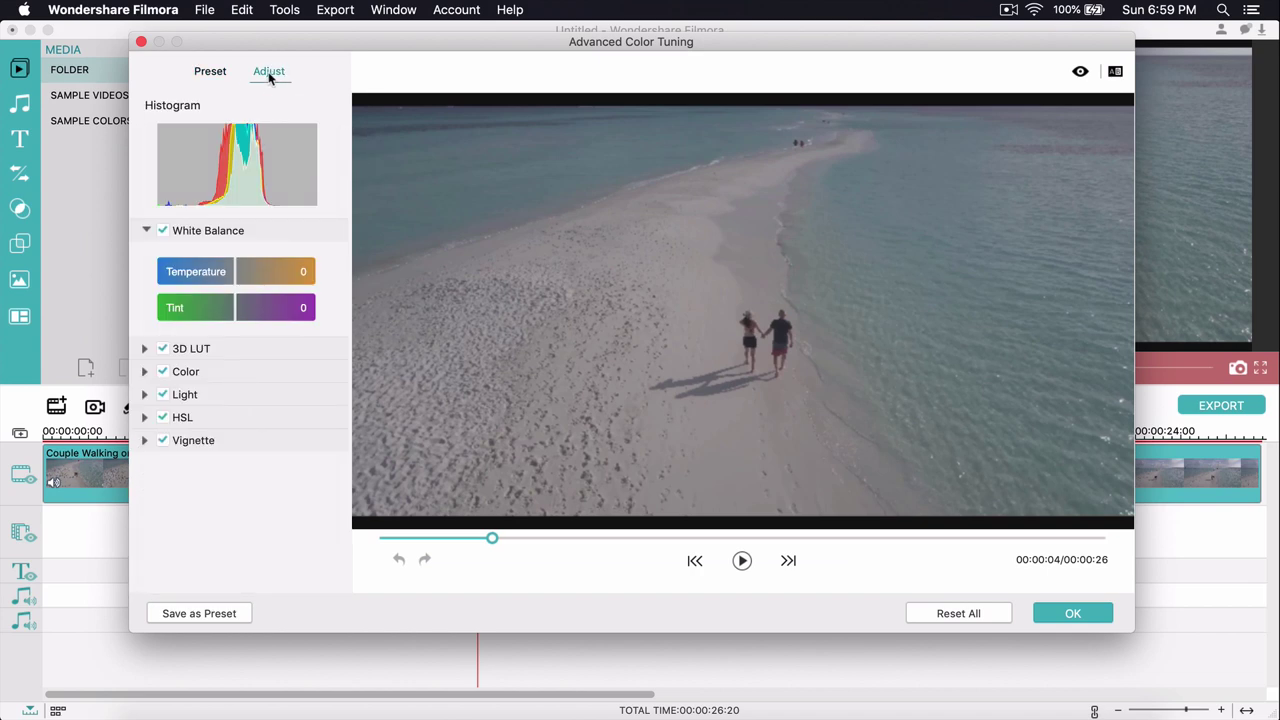
{"action": "left_click", "coordinate": [143, 348]}
{"action": "left_click", "coordinate": [223, 389]}
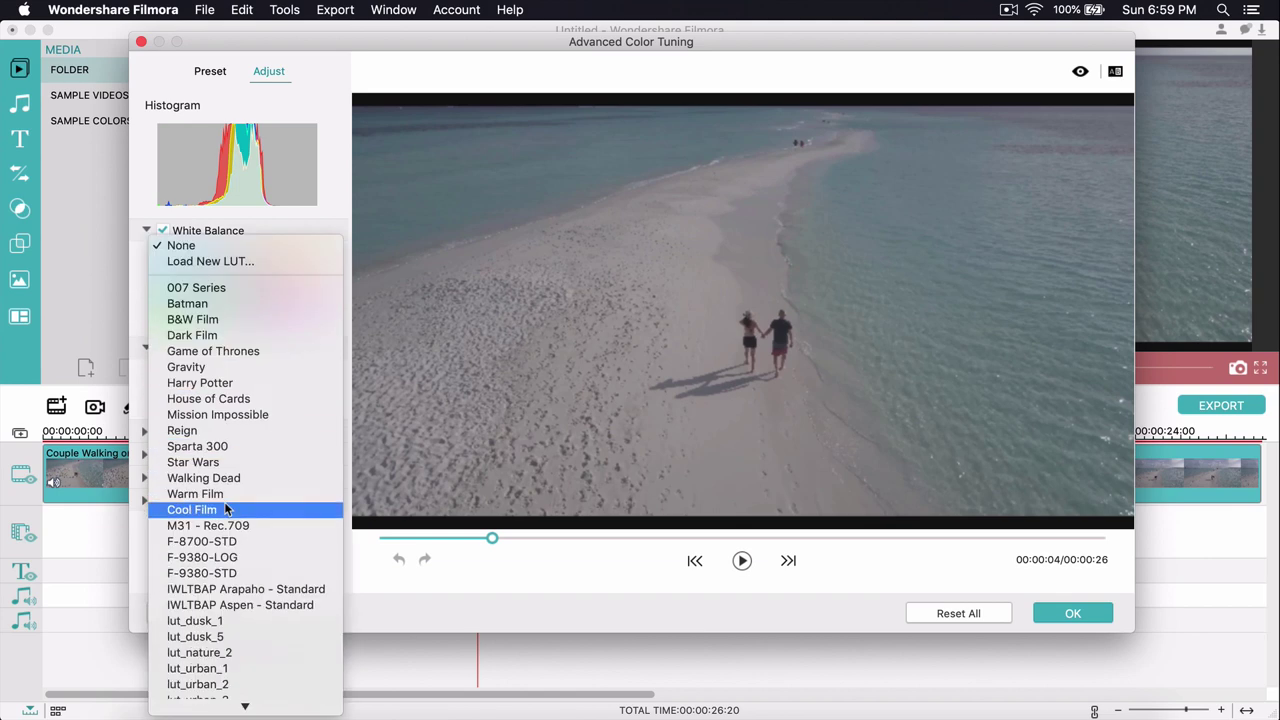
{"action": "scroll", "coordinate": [226, 510], "scroll_direction": "down", "scroll_amount": 2}
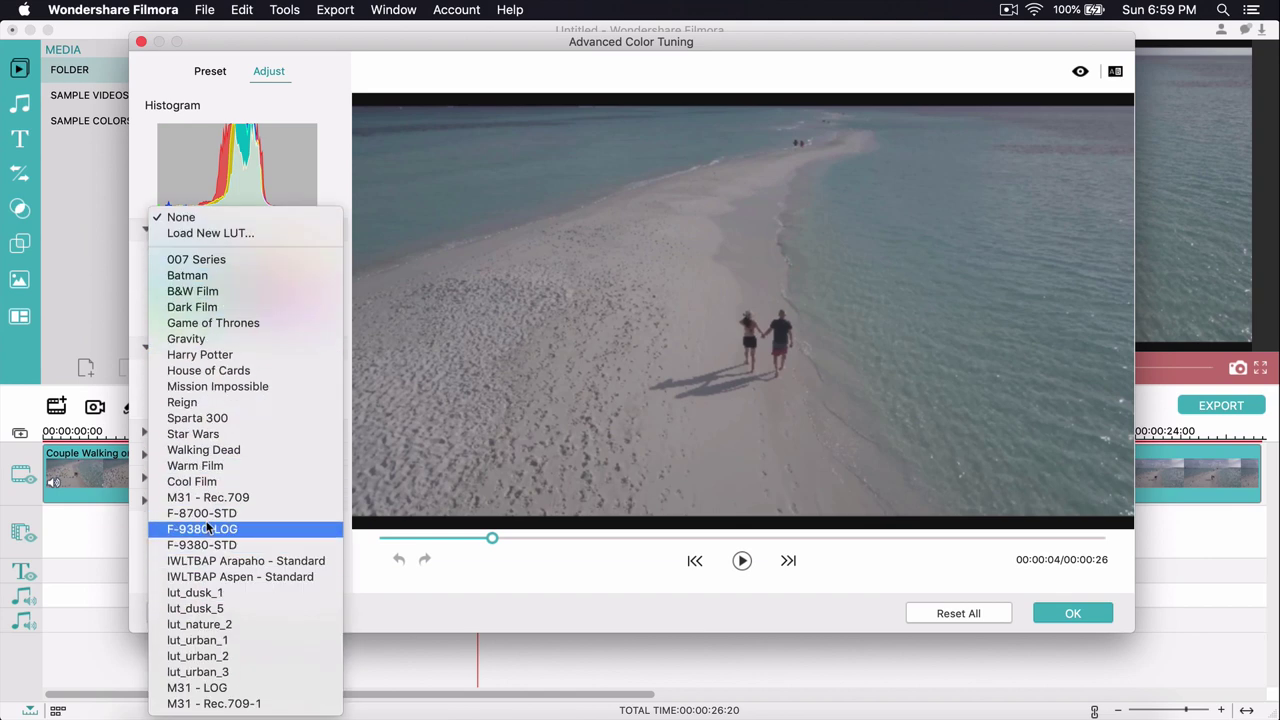
{"action": "key", "text": "Escape"}
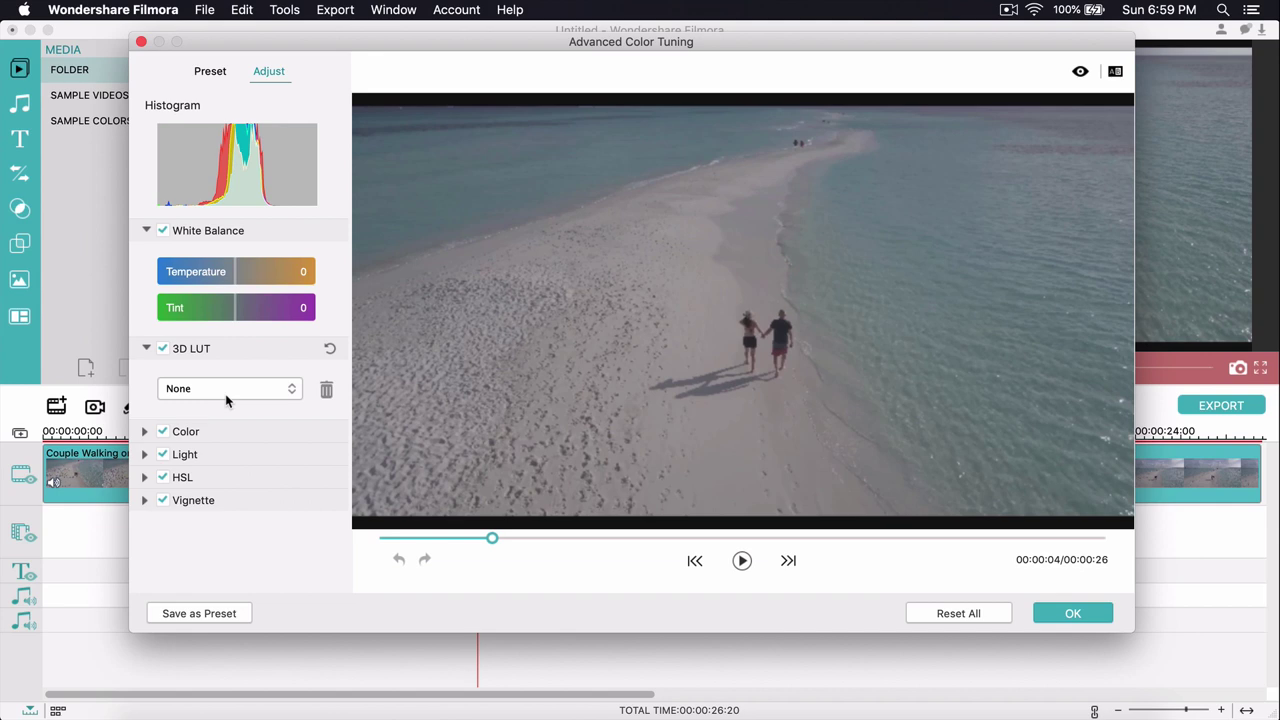
{"action": "left_click", "coordinate": [226, 392]}
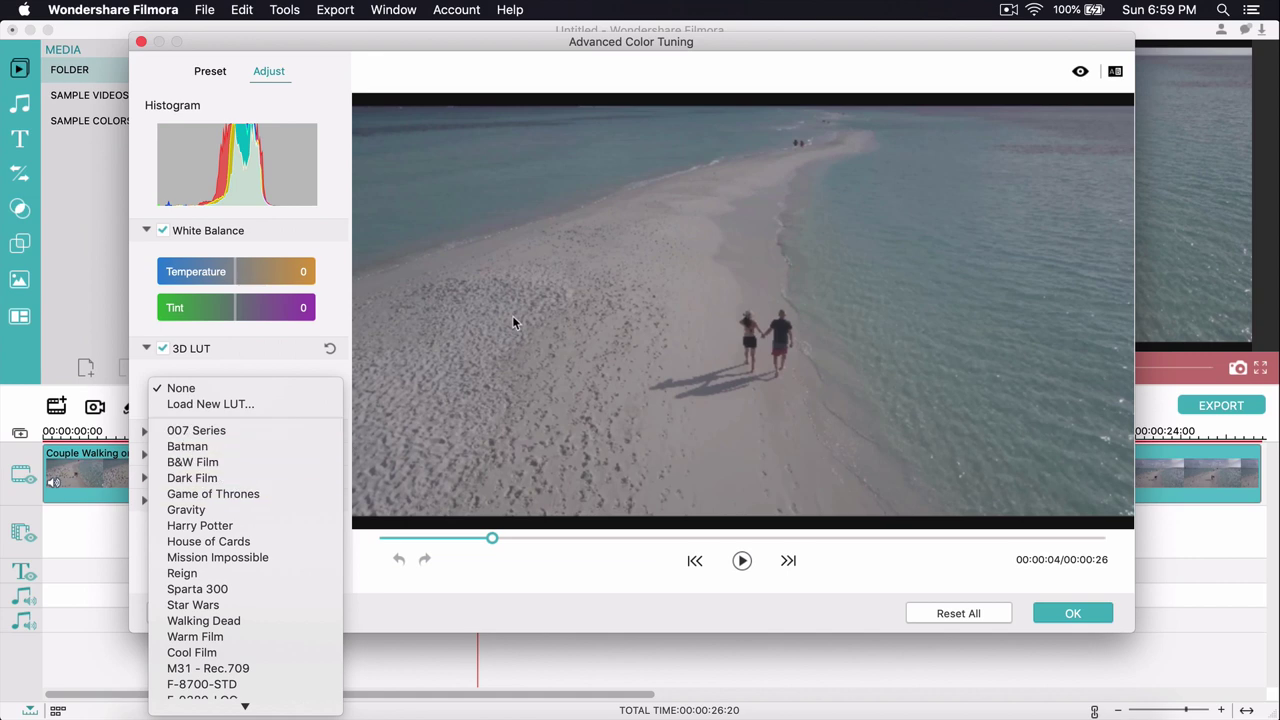
{"action": "left_click", "coordinate": [452, 296]}
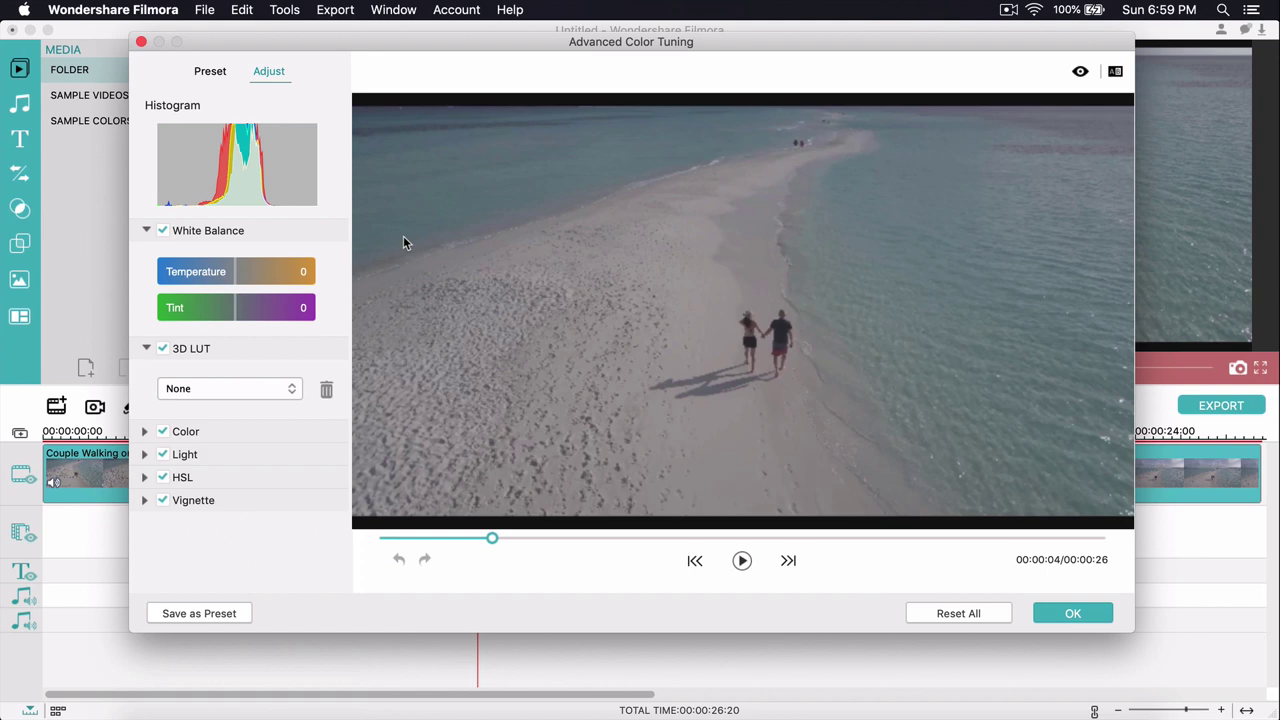
Step: Apply the 007 Series 3D LUT preset to the beach clip and play the preview for a few seconds
{"action": "left_click", "coordinate": [217, 73]}
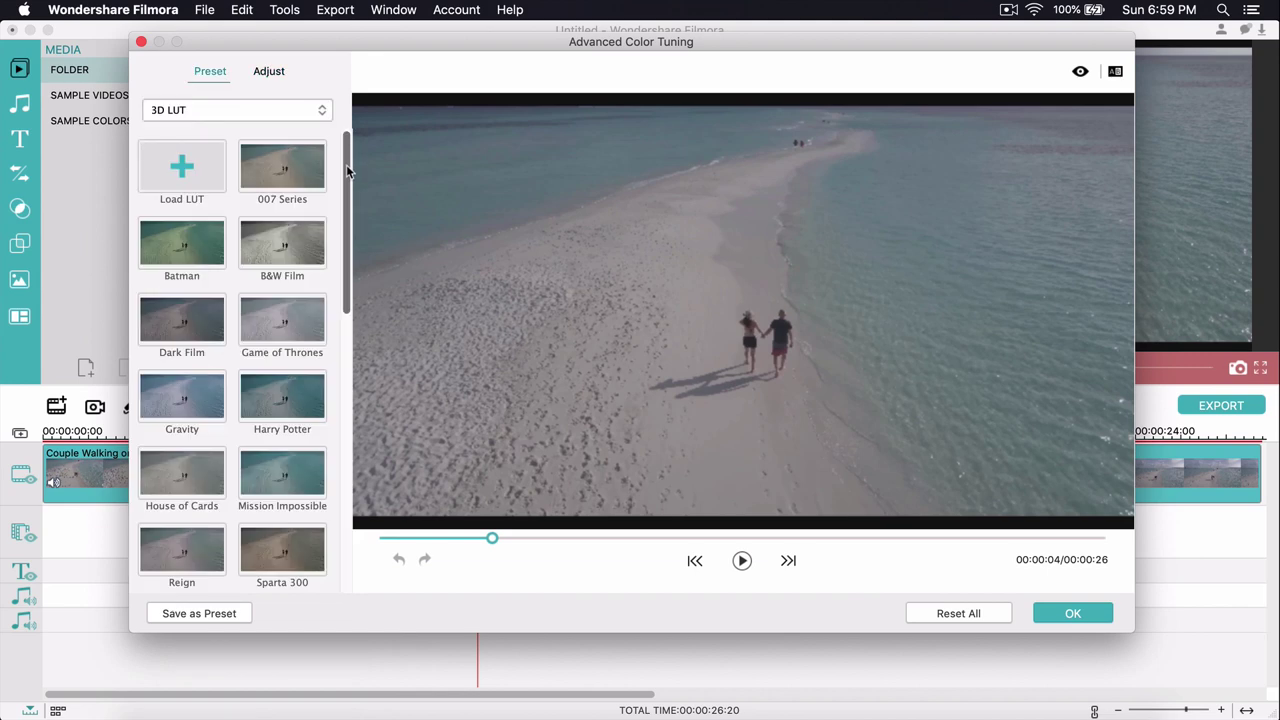
{"action": "left_click", "coordinate": [281, 190]}
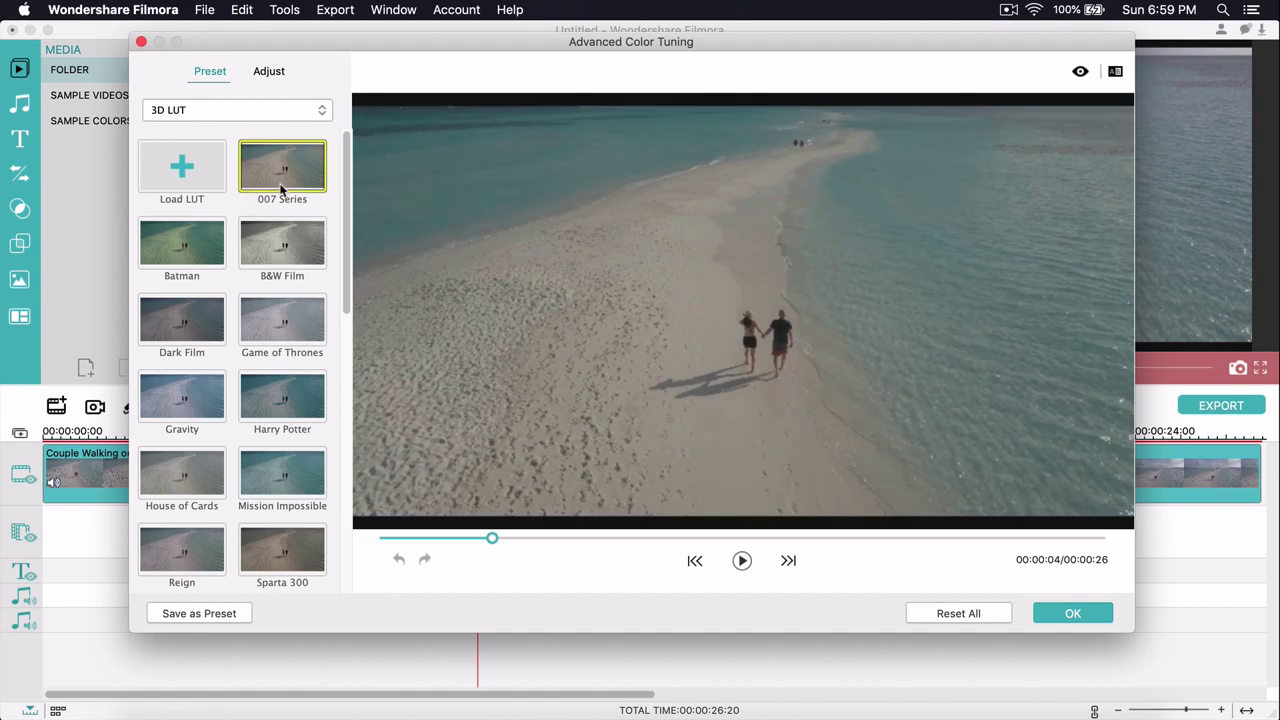
{"action": "left_click", "coordinate": [742, 561]}
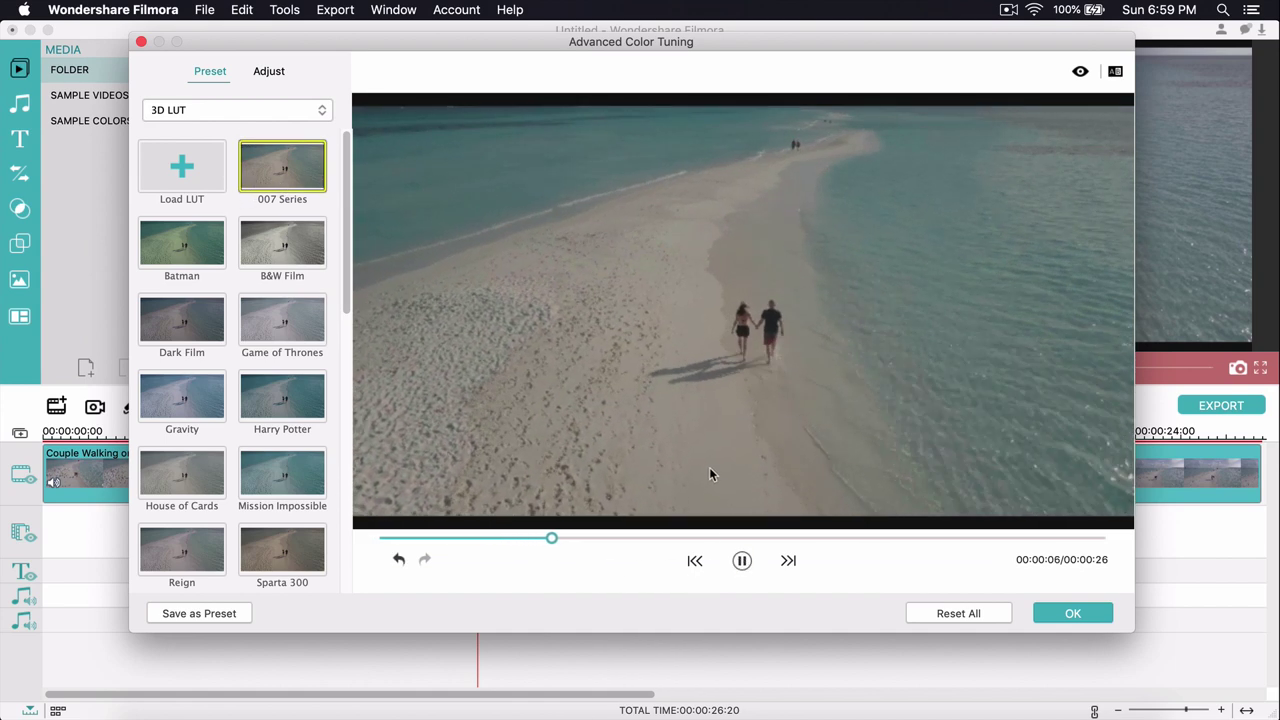
{"action": "left_click", "coordinate": [742, 561]}
Step: Try the Batman, B&W Film, Game of Thrones and Dark Film presets on the clip in turn
{"action": "left_click", "coordinate": [184, 246]}
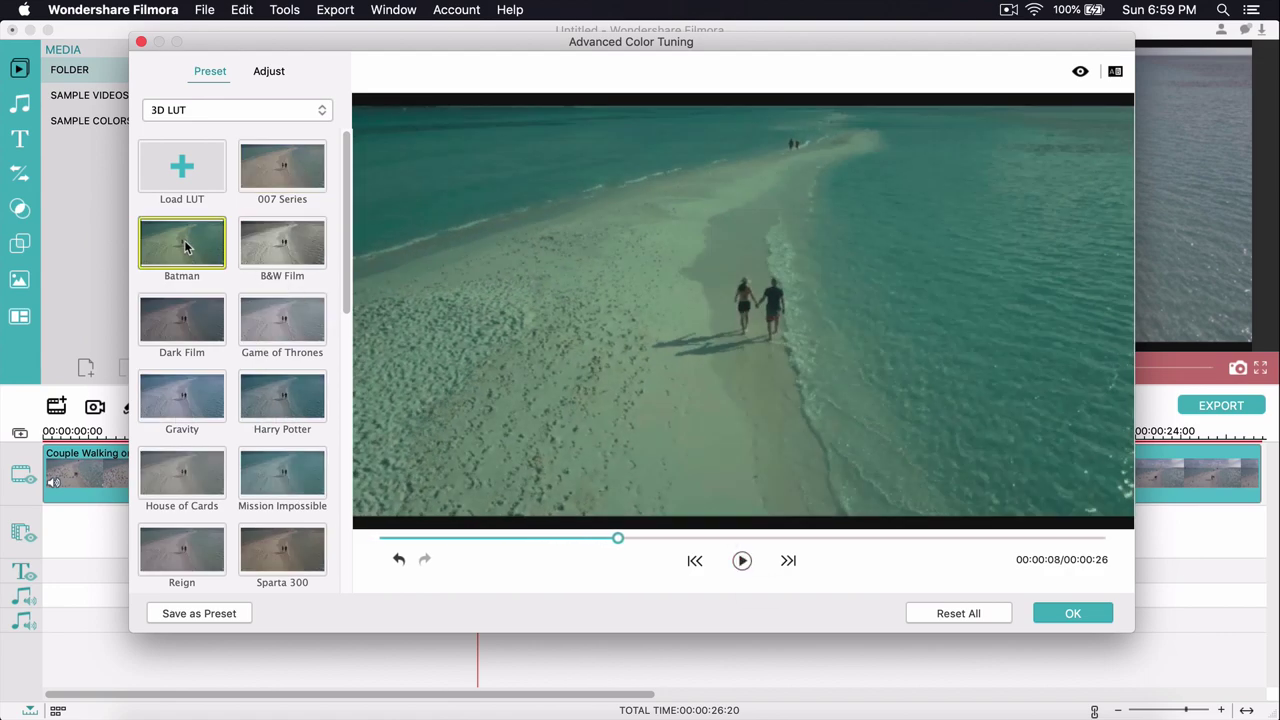
{"action": "left_click", "coordinate": [295, 258]}
{"action": "left_click", "coordinate": [271, 332]}
{"action": "left_click", "coordinate": [176, 338]}
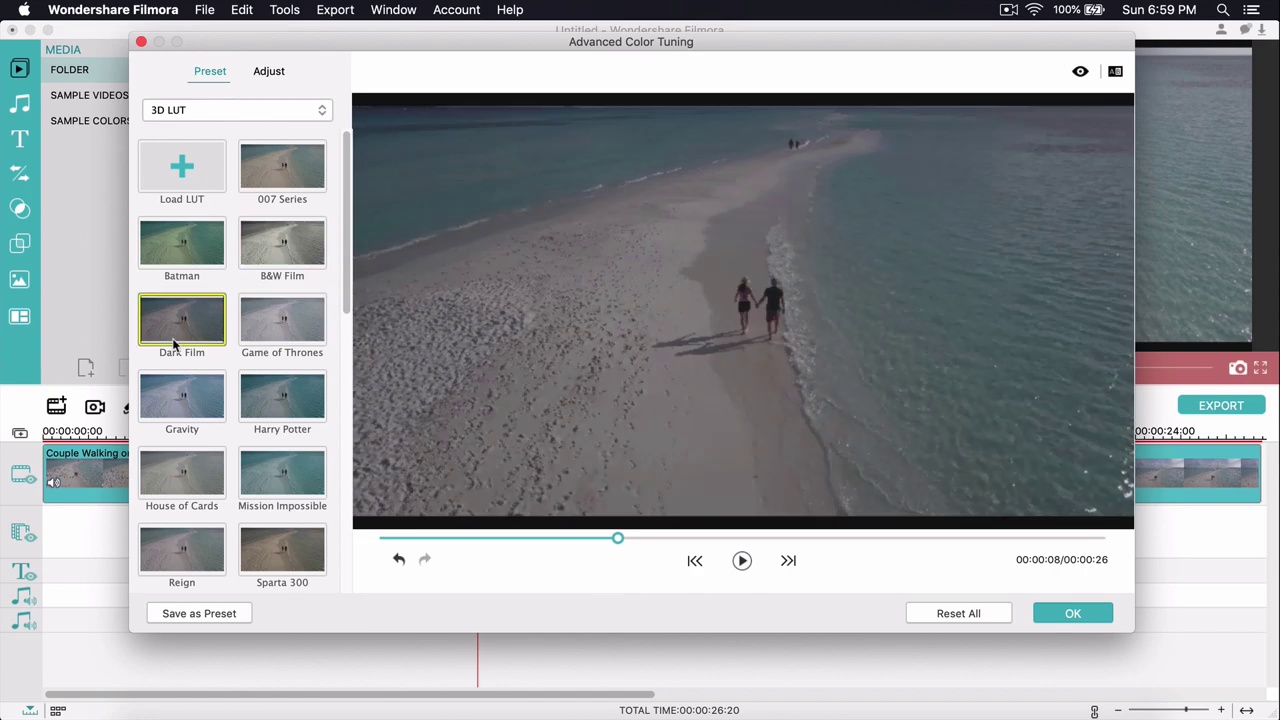
Step: Apply the Harry Potter preset, check it at other points of the preview and browse the remaining 3D LUT presets
{"action": "scroll", "coordinate": [307, 272], "scroll_direction": "down", "scroll_amount": 5}
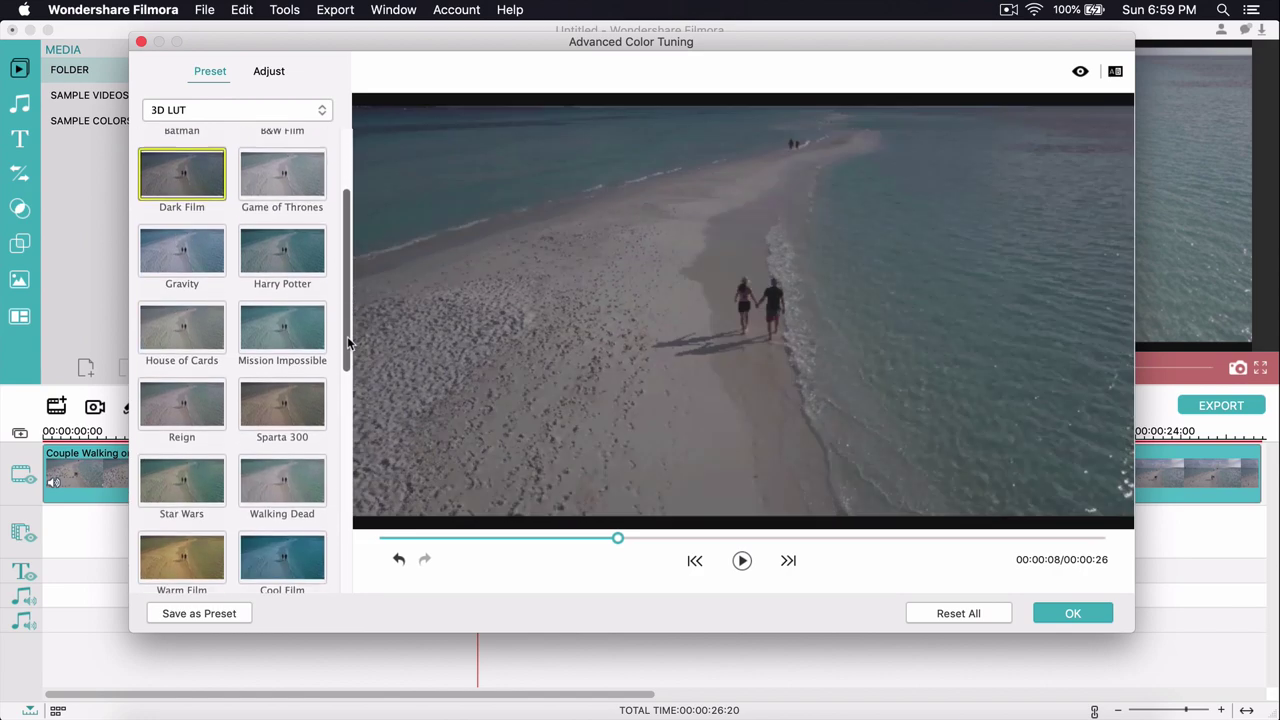
{"action": "left_click", "coordinate": [268, 255]}
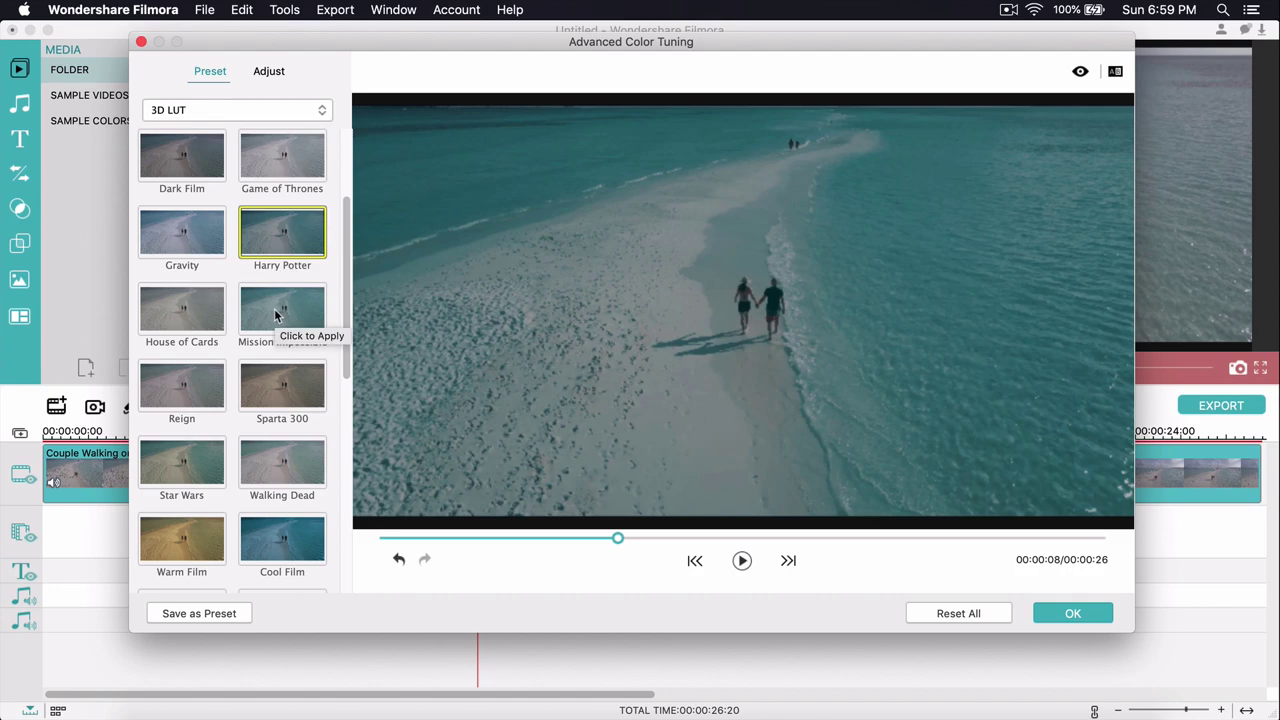
{"action": "left_click_drag", "start_coordinate": [619, 538], "coordinate": [696, 538]}
{"action": "left_click", "coordinate": [511, 539]}
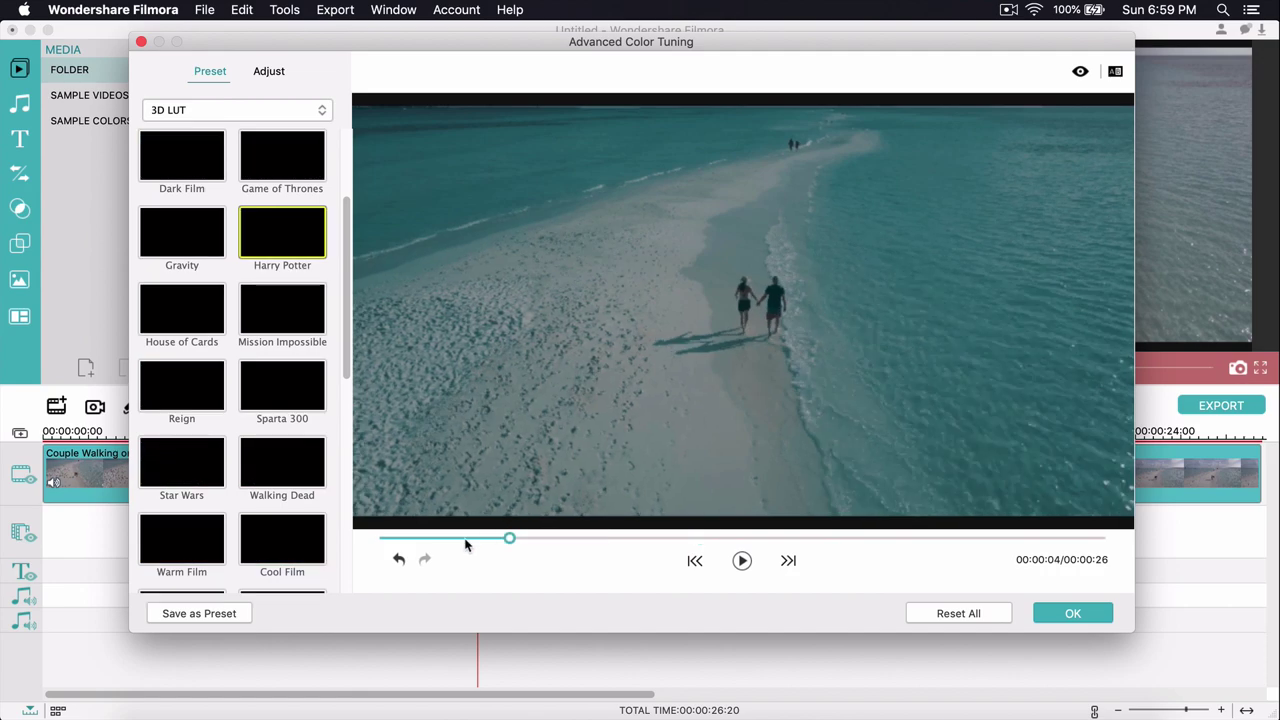
{"action": "scroll", "coordinate": [226, 328], "scroll_direction": "down", "scroll_amount": 5}
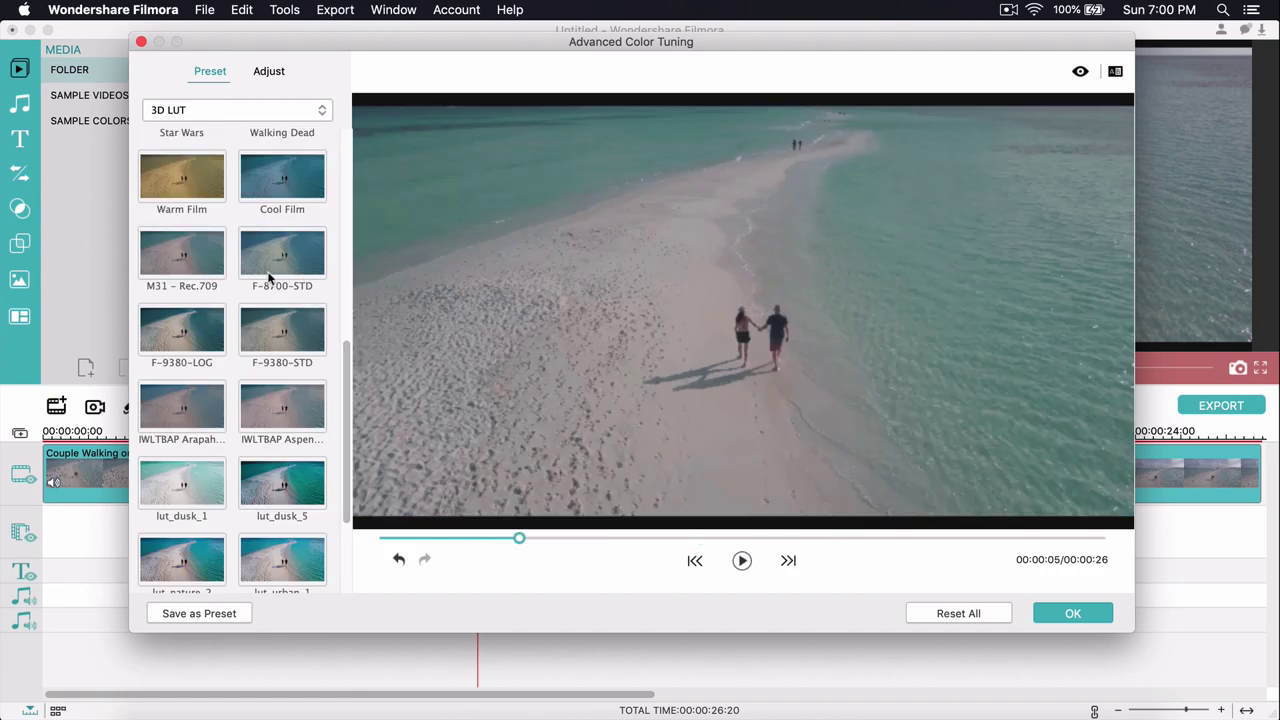
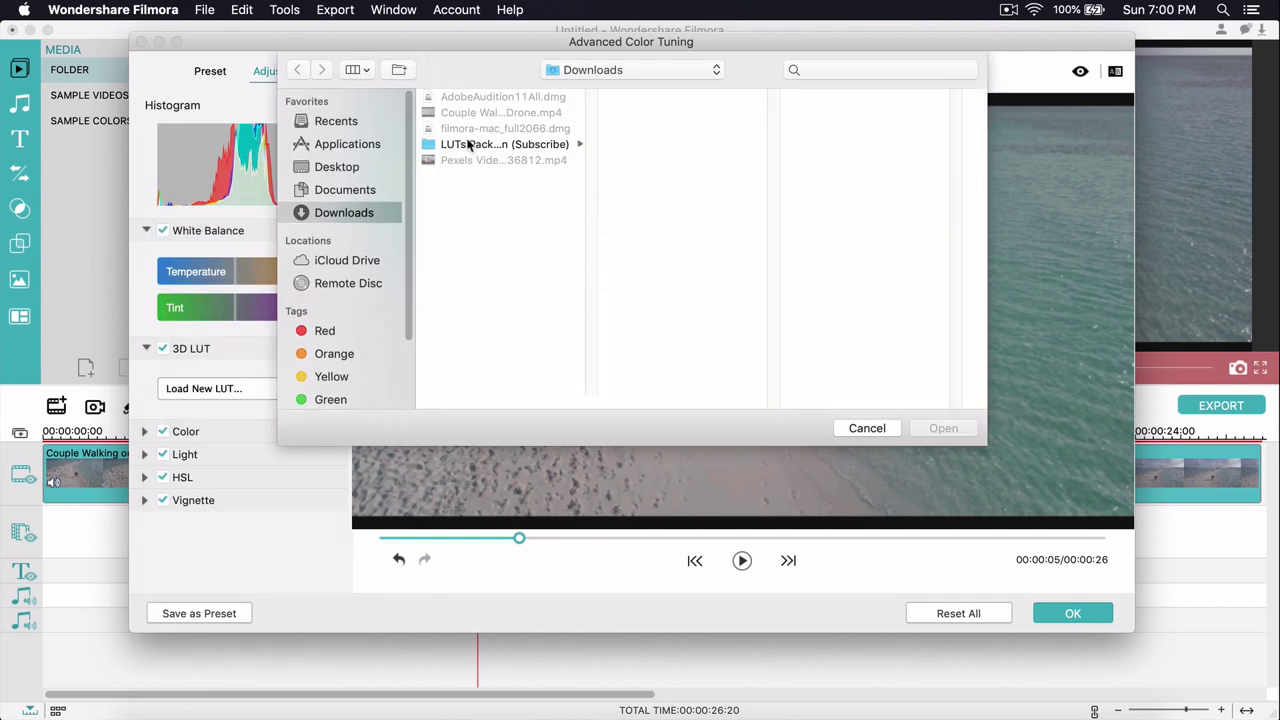
Step: View the .cube files in the downloaded LUTs Pack folder and cancel without loading any
{"action": "left_click", "coordinate": [475, 147]}
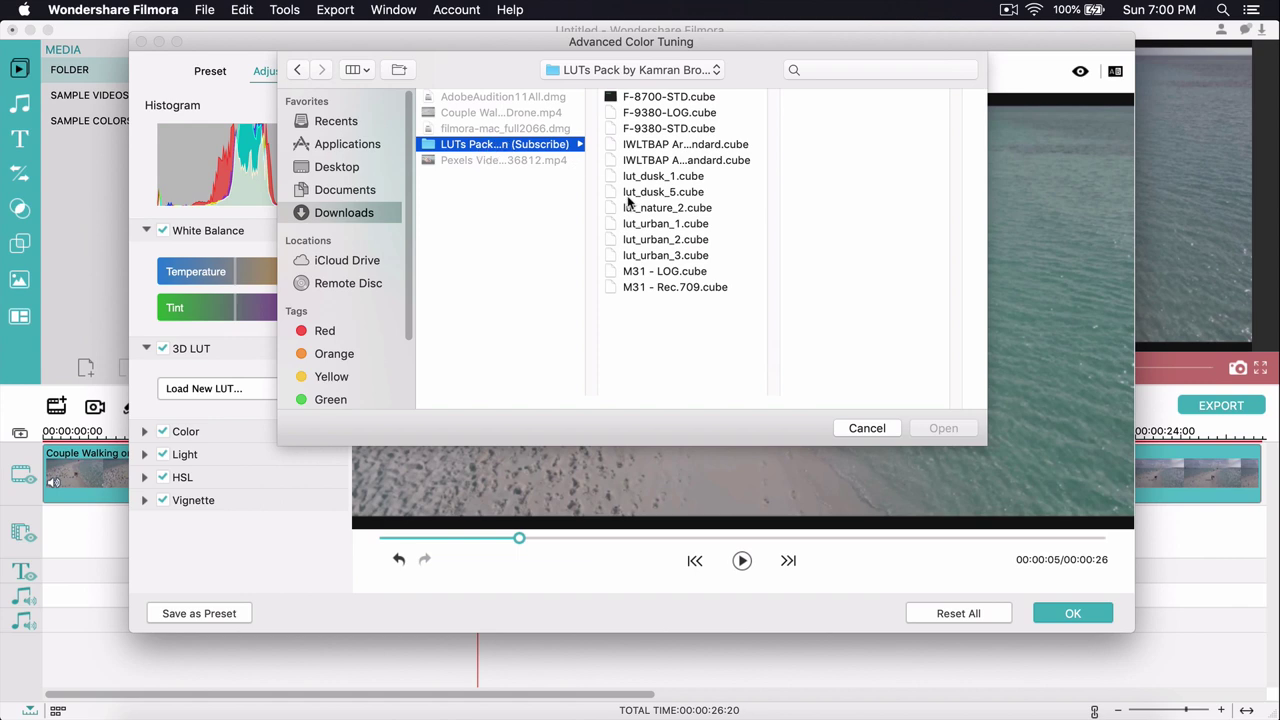
{"action": "left_click_drag", "start_coordinate": [688, 350], "coordinate": [658, 77]}
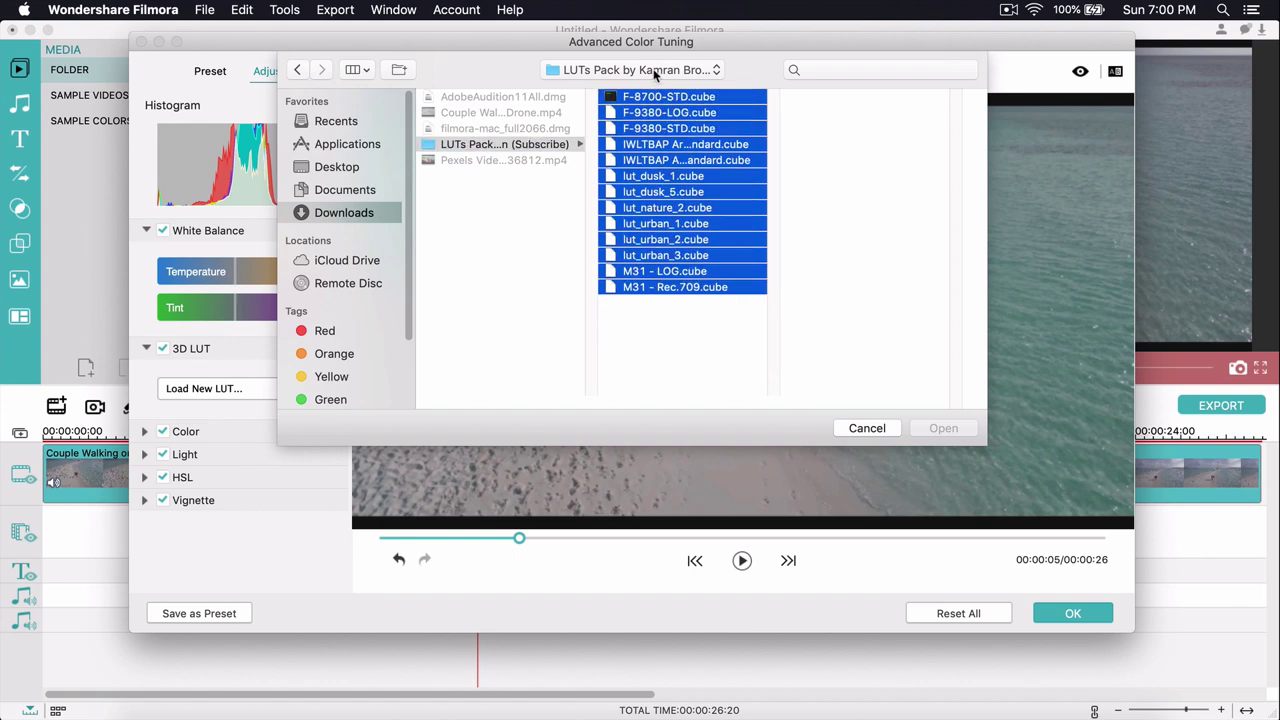
{"action": "left_click", "coordinate": [867, 431]}
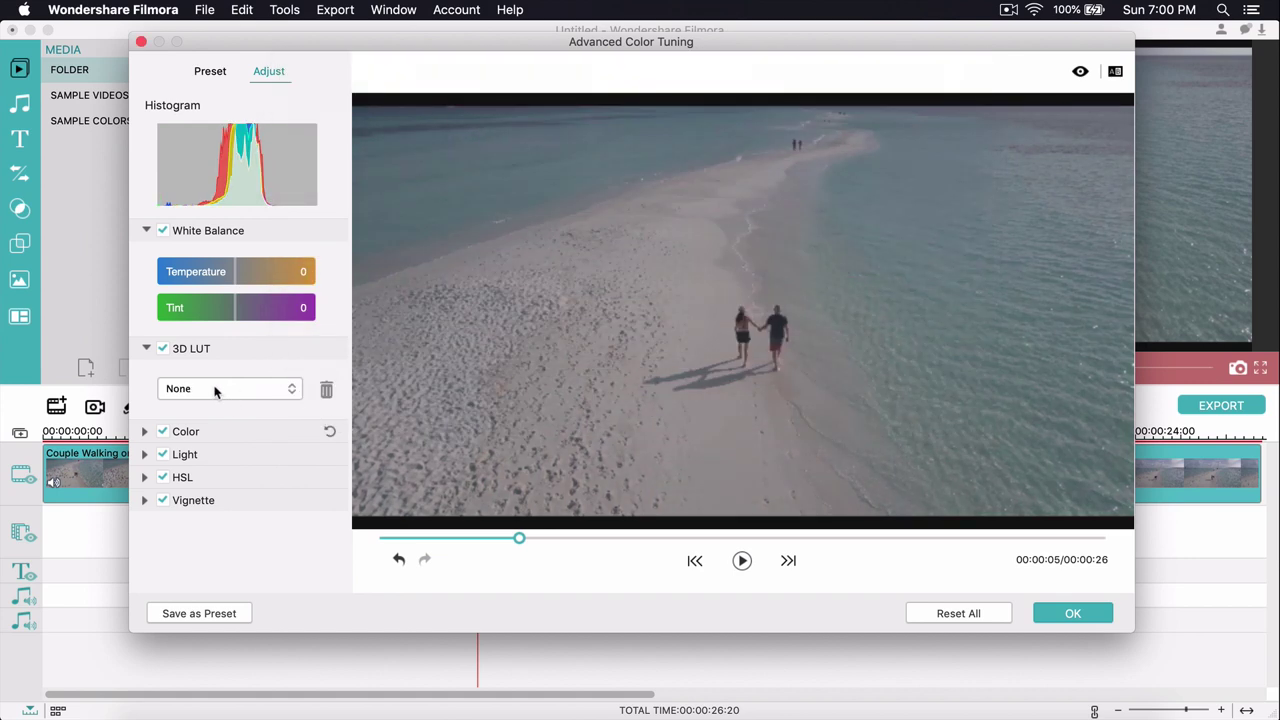
Step: Set the 3D LUT to M31 - Rec.709 and move the preview to 00:00:07
{"action": "left_click", "coordinate": [192, 389]}
{"action": "scroll", "coordinate": [200, 450], "scroll_direction": "down", "scroll_amount": 3}
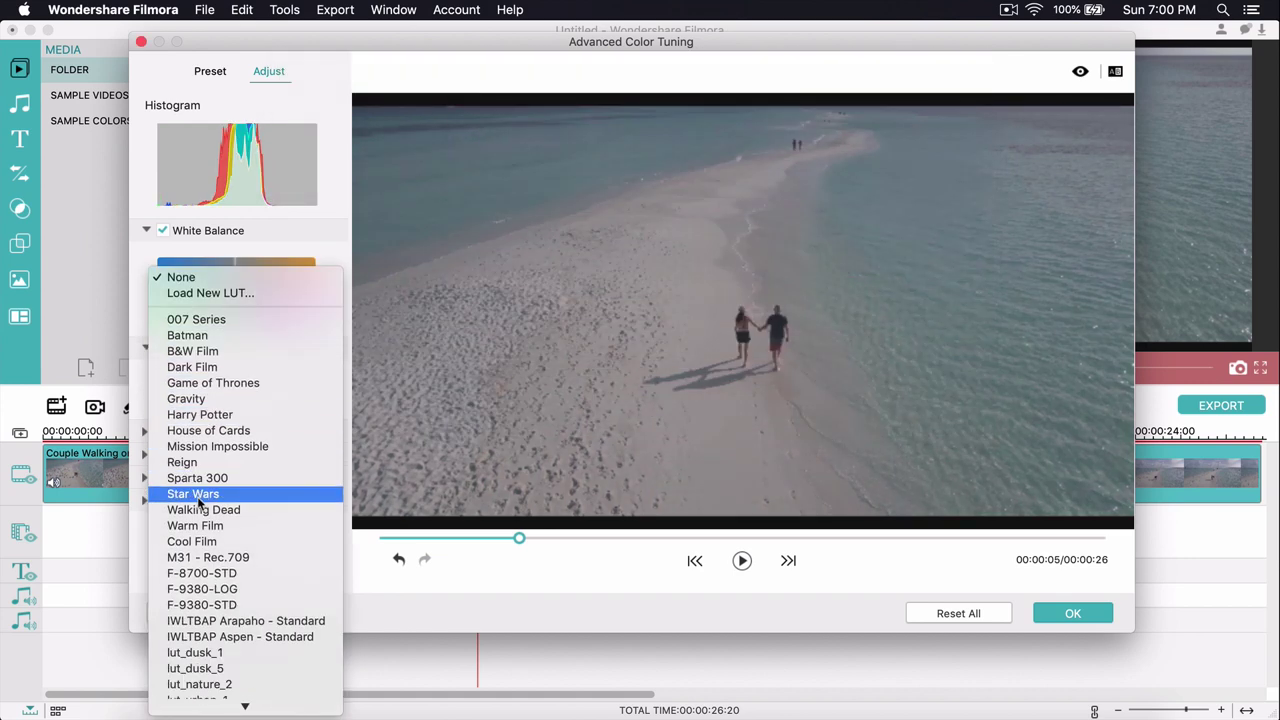
{"action": "scroll", "coordinate": [220, 568], "scroll_direction": "down", "scroll_amount": 2}
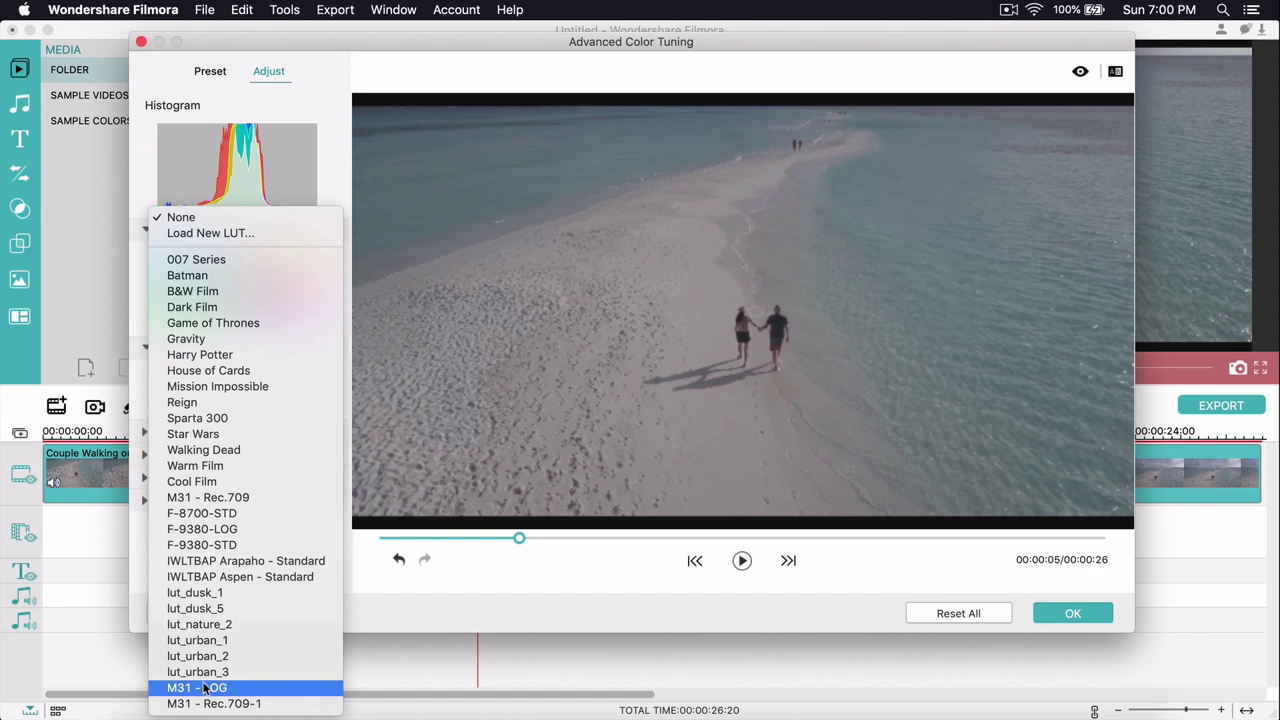
{"action": "left_click", "coordinate": [236, 499]}
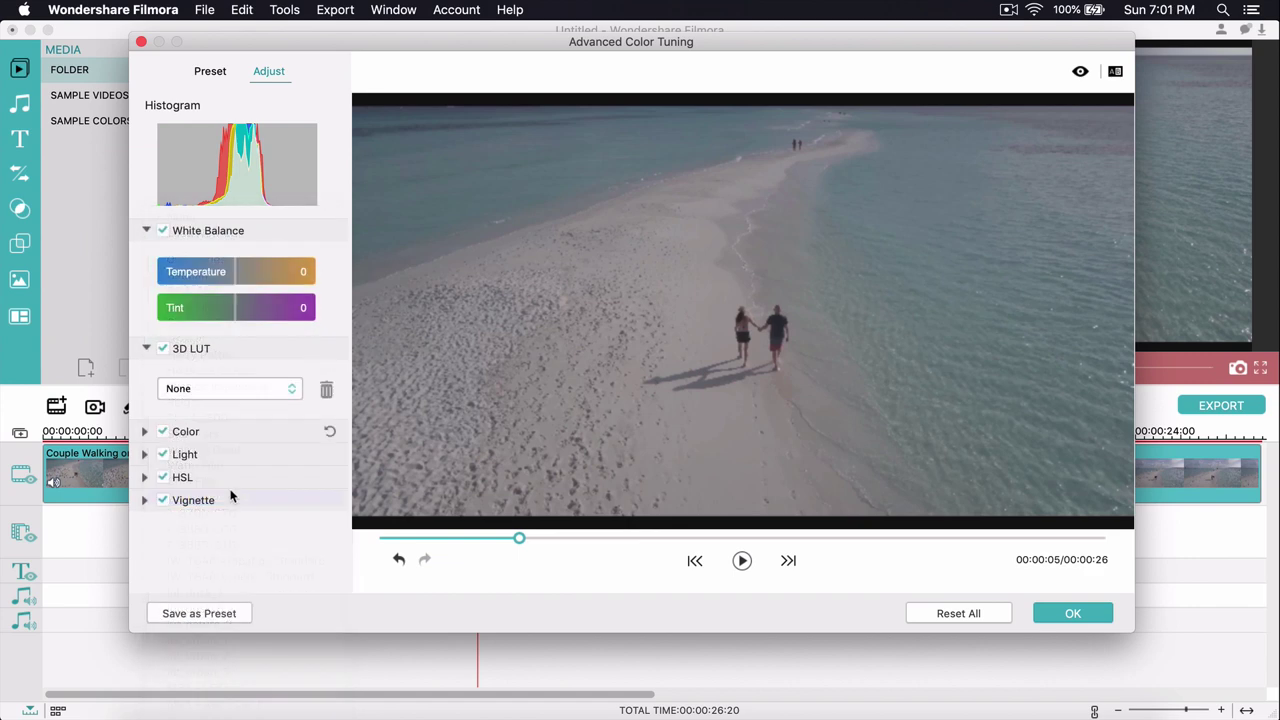
{"action": "left_click", "coordinate": [566, 539]}
{"action": "mouse_move", "coordinate": [569, 541]}
{"action": "left_mouse_down"}
{"action": "mouse_move", "coordinate": [603, 537]}
{"action": "mouse_move", "coordinate": [592, 537]}
{"action": "left_mouse_up"}
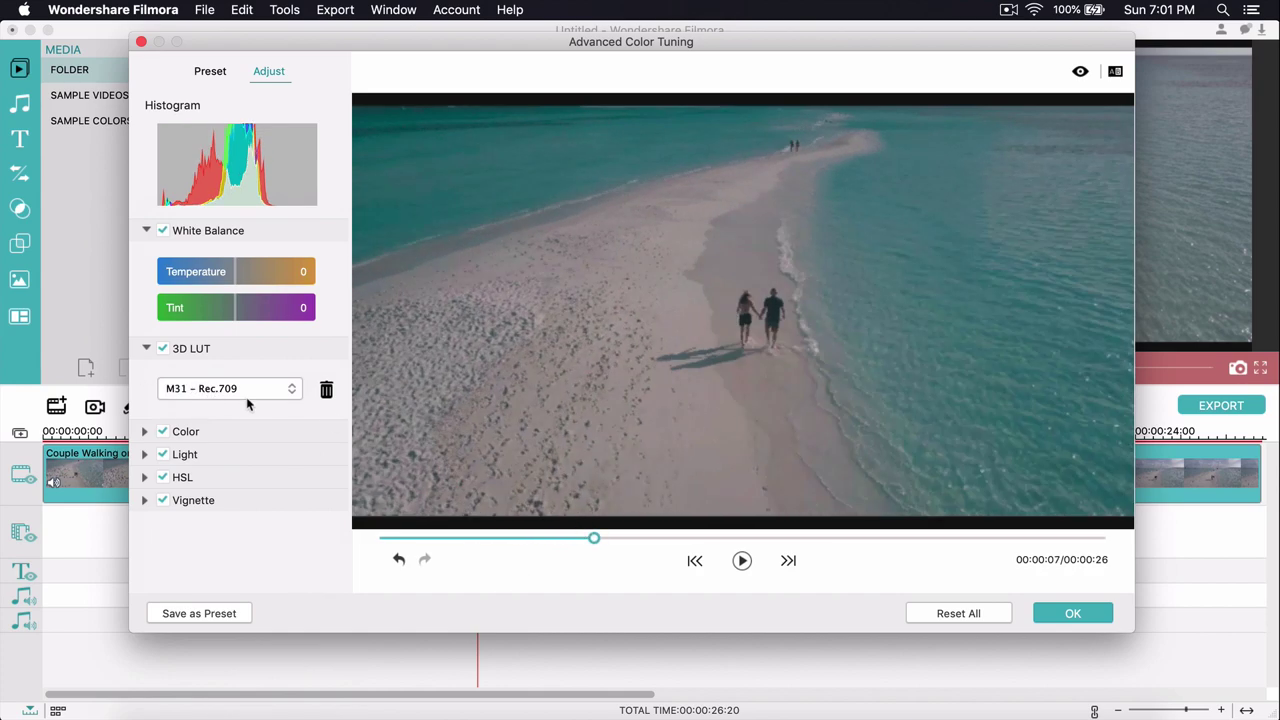
Step: Try the F-8700-STD and F-9380-LOG LUTs on the clip and move the preview to 00:00:05
{"action": "left_click", "coordinate": [242, 396]}
{"action": "left_click", "coordinate": [250, 431]}
{"action": "left_click", "coordinate": [238, 392]}
{"action": "left_click", "coordinate": [240, 404]}
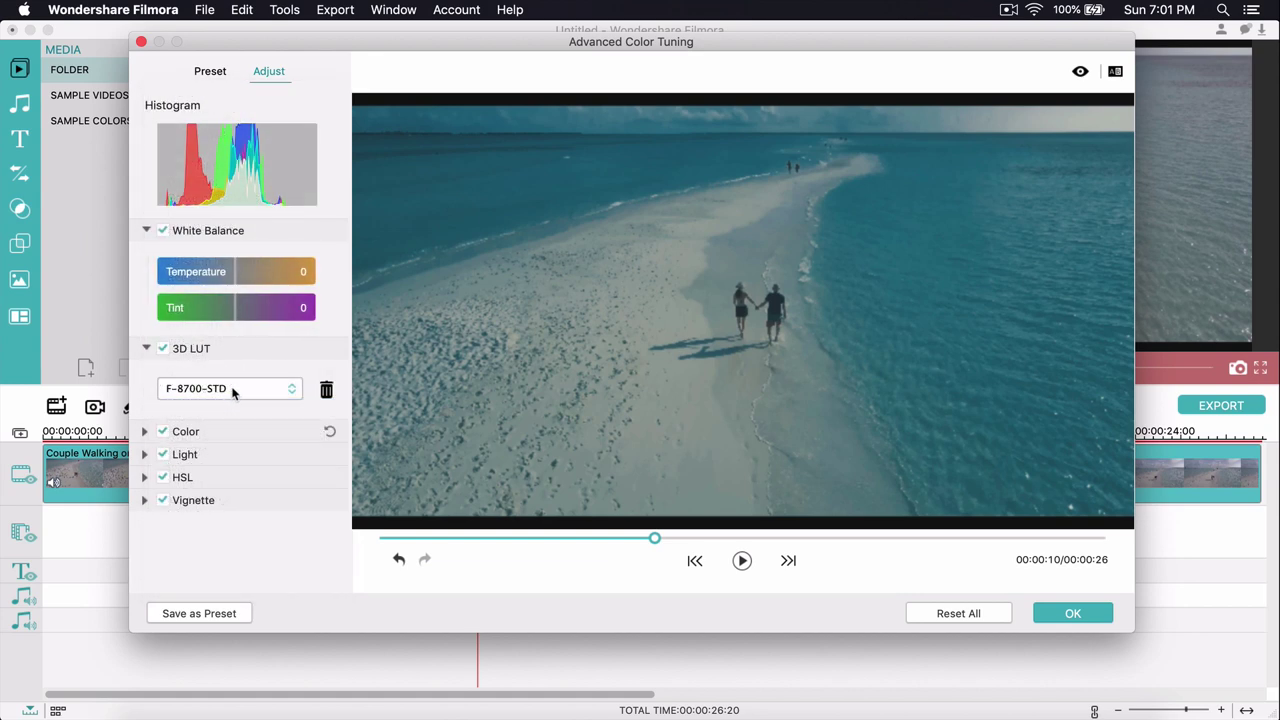
{"action": "left_click", "coordinate": [231, 392]}
{"action": "left_click", "coordinate": [227, 384]}
{"action": "left_click_drag", "start_coordinate": [652, 538], "coordinate": [517, 538]}
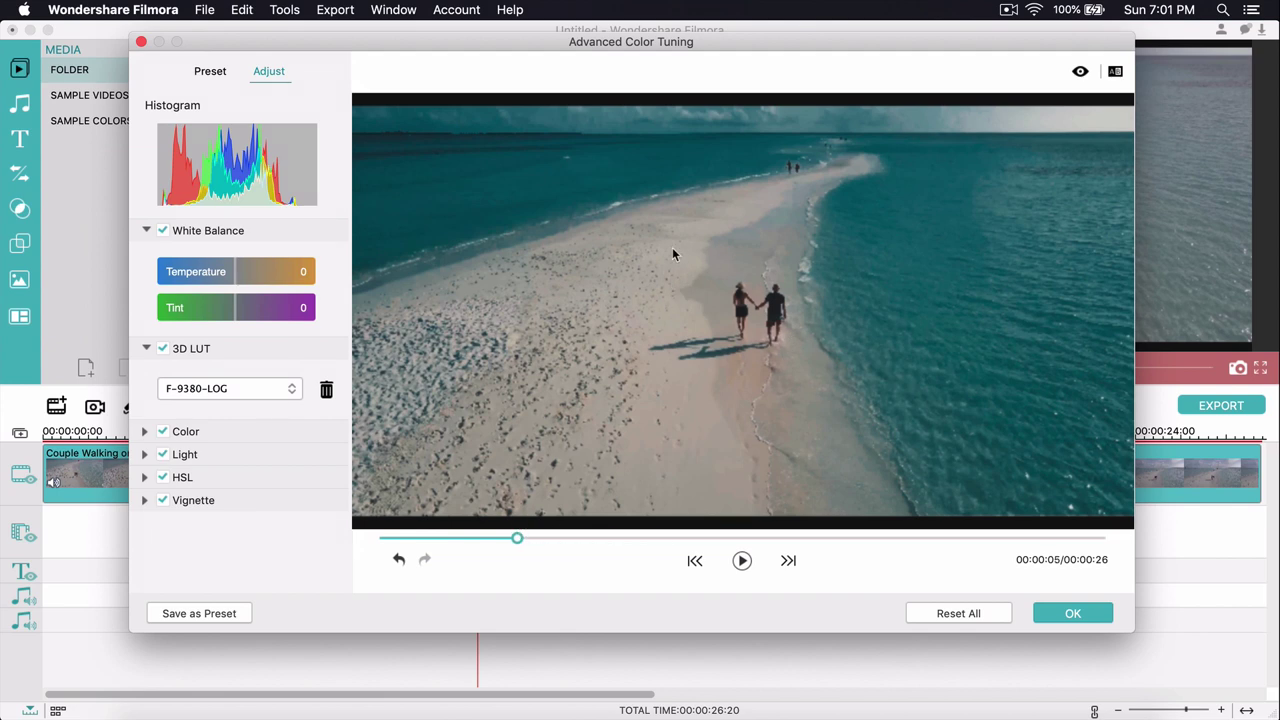
Step: Try the F-9380-STD, IWLTBAP Arapaho - Standard and IWLTBAP Aspen - Standard LUTs on the clip in turn
{"action": "left_click", "coordinate": [233, 386]}
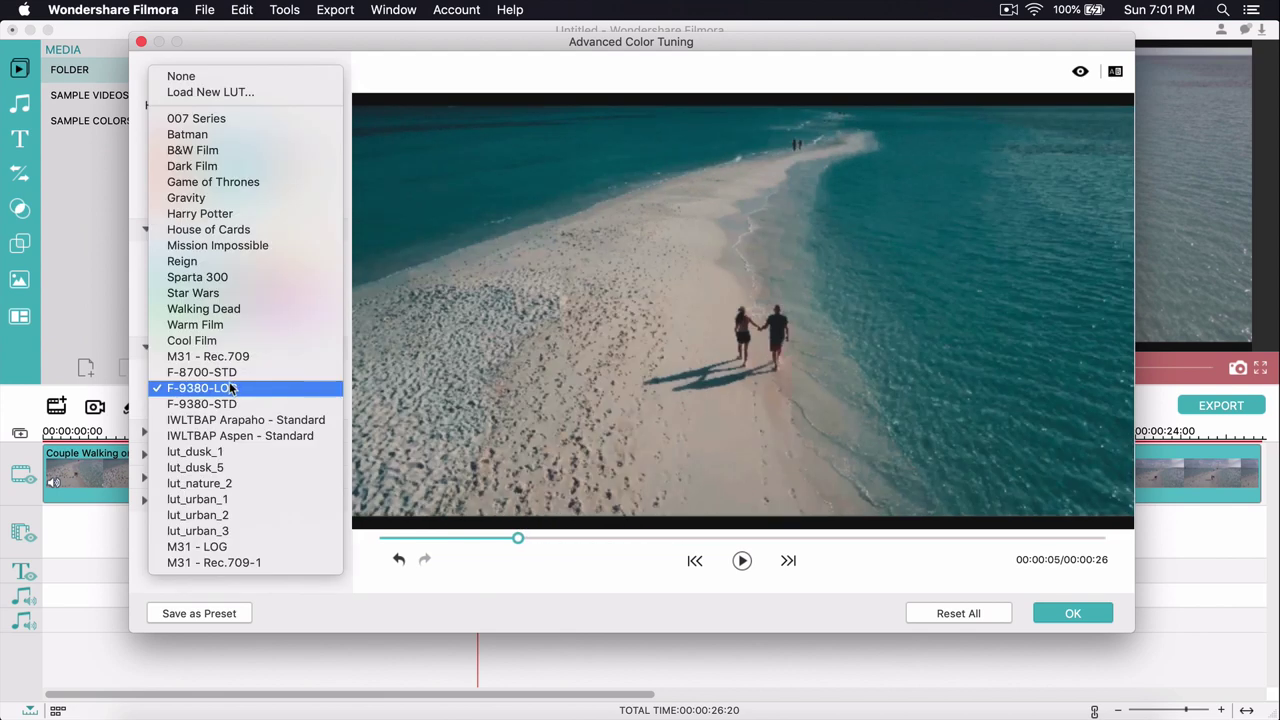
{"action": "left_click", "coordinate": [232, 406]}
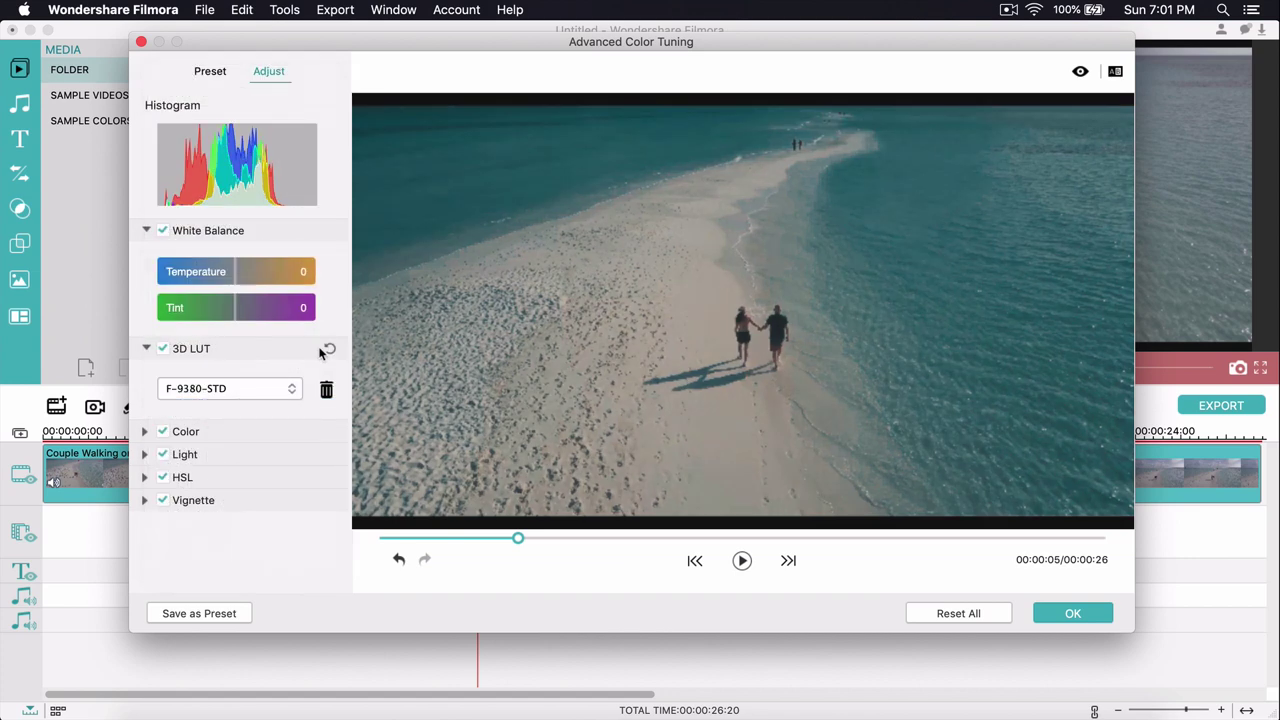
{"action": "left_click", "coordinate": [211, 394]}
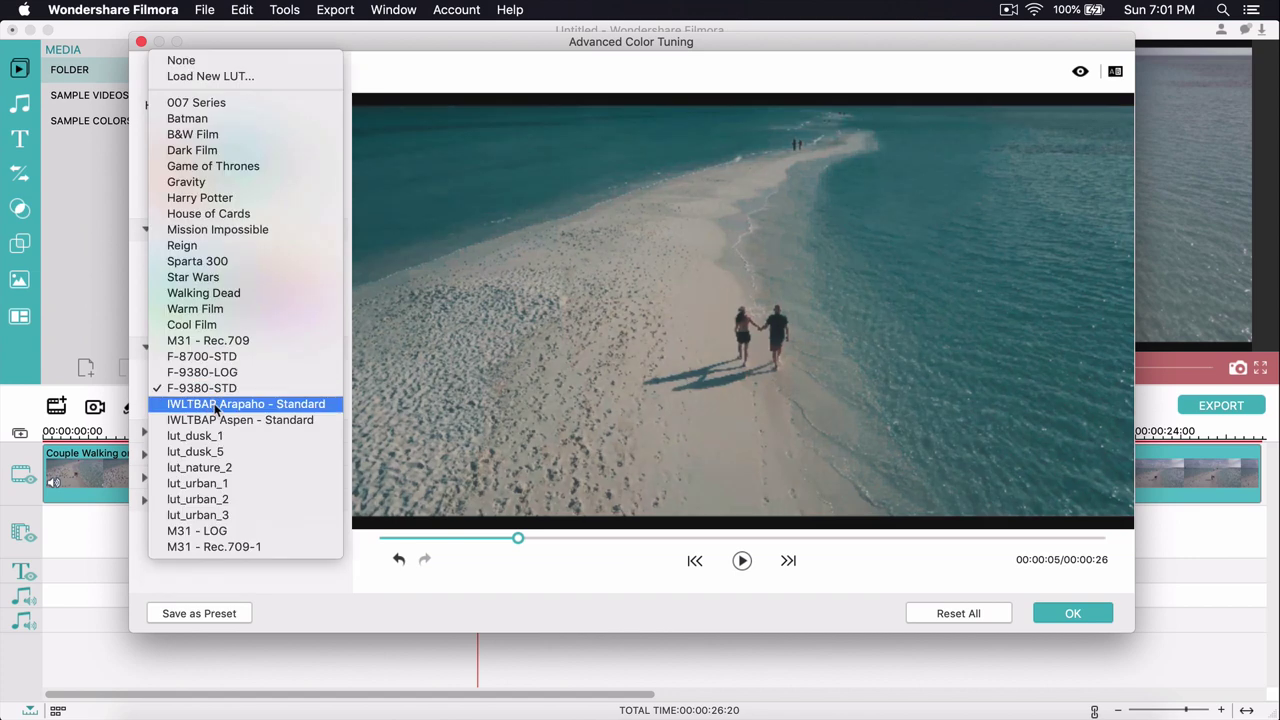
{"action": "left_click", "coordinate": [210, 405]}
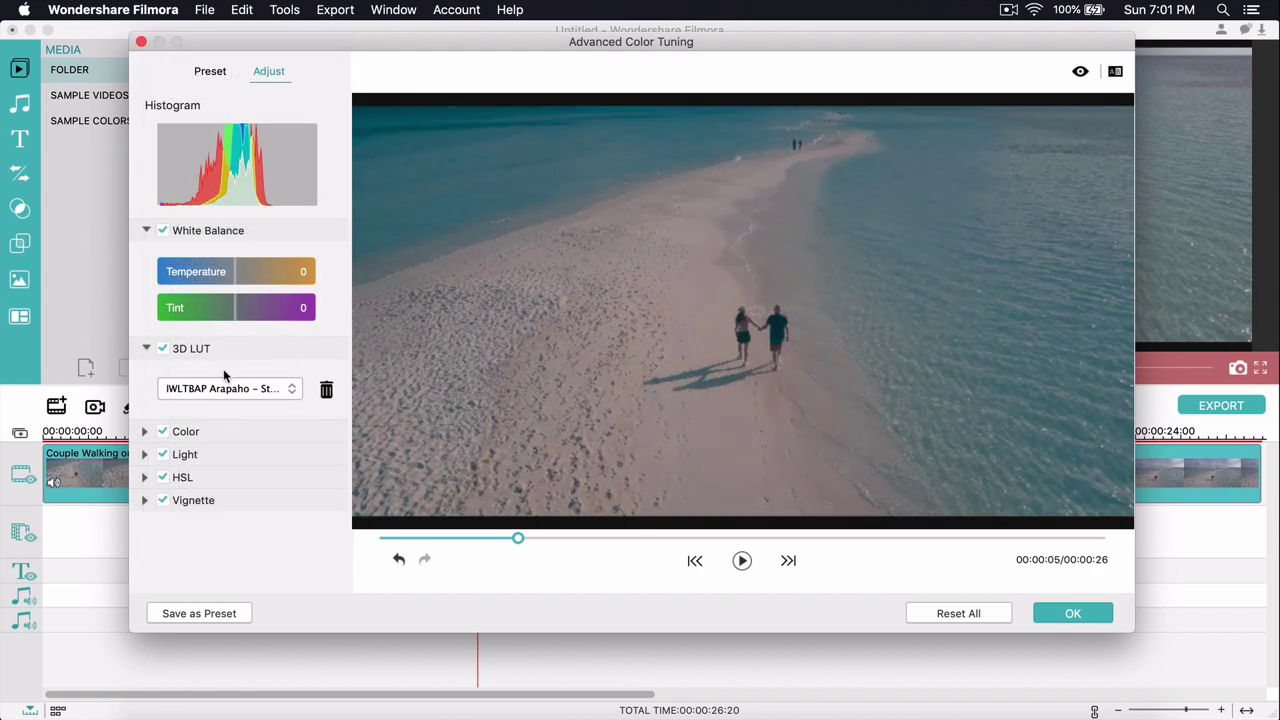
{"action": "left_click", "coordinate": [224, 392]}
{"action": "left_click", "coordinate": [222, 404]}
Step: Set the clip's 3D LUT to lut_dusk_1 and examine the look in the preview
{"action": "left_click", "coordinate": [228, 393]}
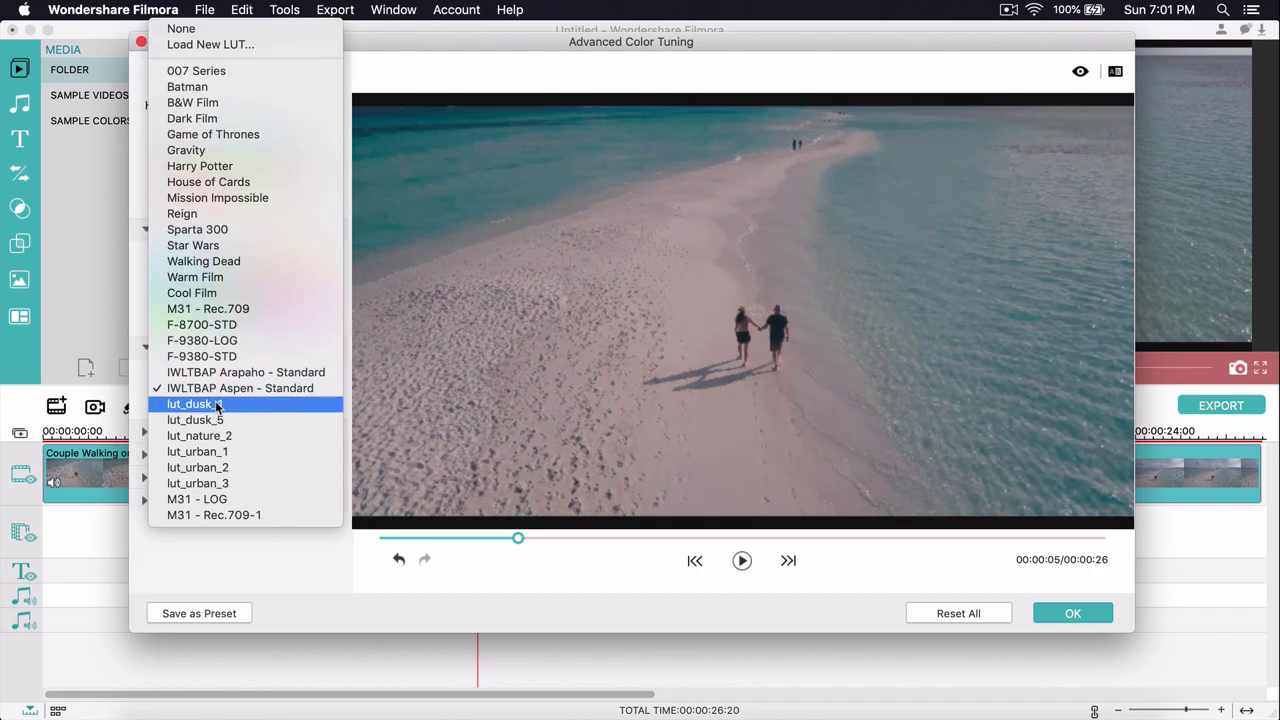
{"action": "left_click", "coordinate": [220, 404]}
{"action": "left_click", "coordinate": [215, 390]}
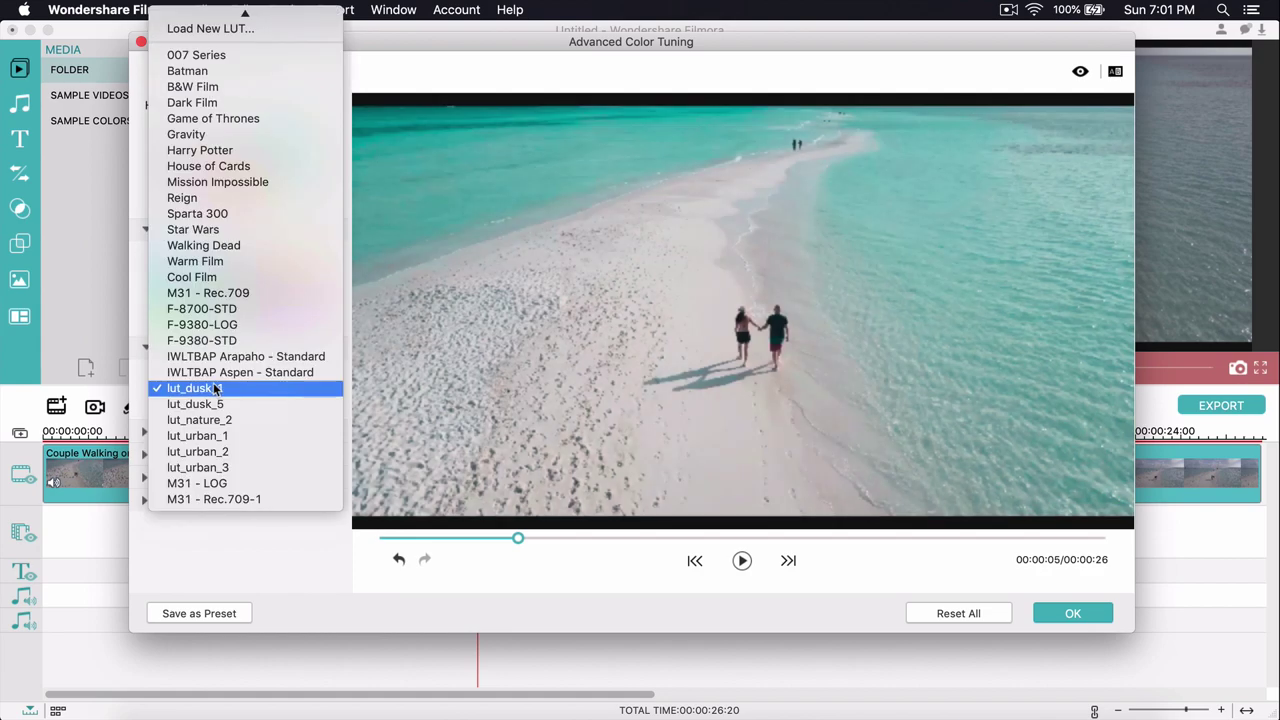
{"action": "left_click", "coordinate": [244, 389]}
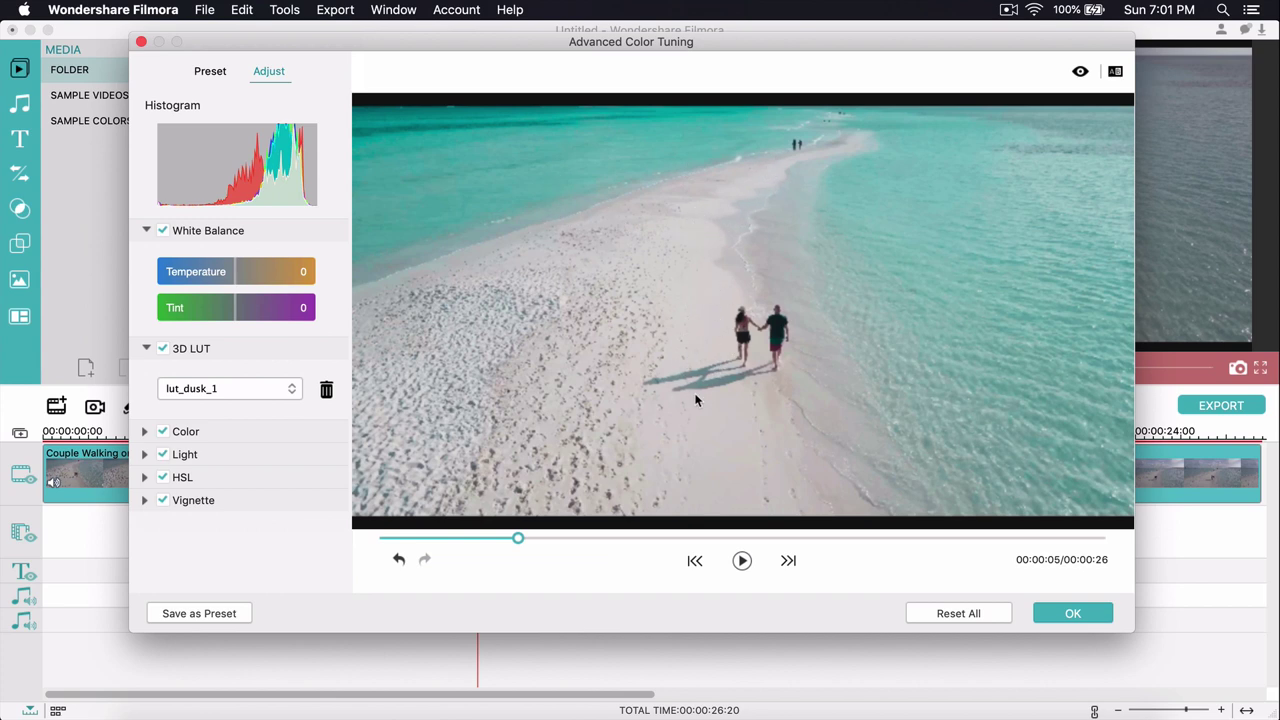
{"action": "left_click", "coordinate": [238, 391]}
{"action": "left_click", "coordinate": [230, 389]}
Step: Try the lut_dusk_5 and lut_nature_2 LUTs on the clip and return the 3D LUT to lut_dusk_1
{"action": "left_click", "coordinate": [210, 388]}
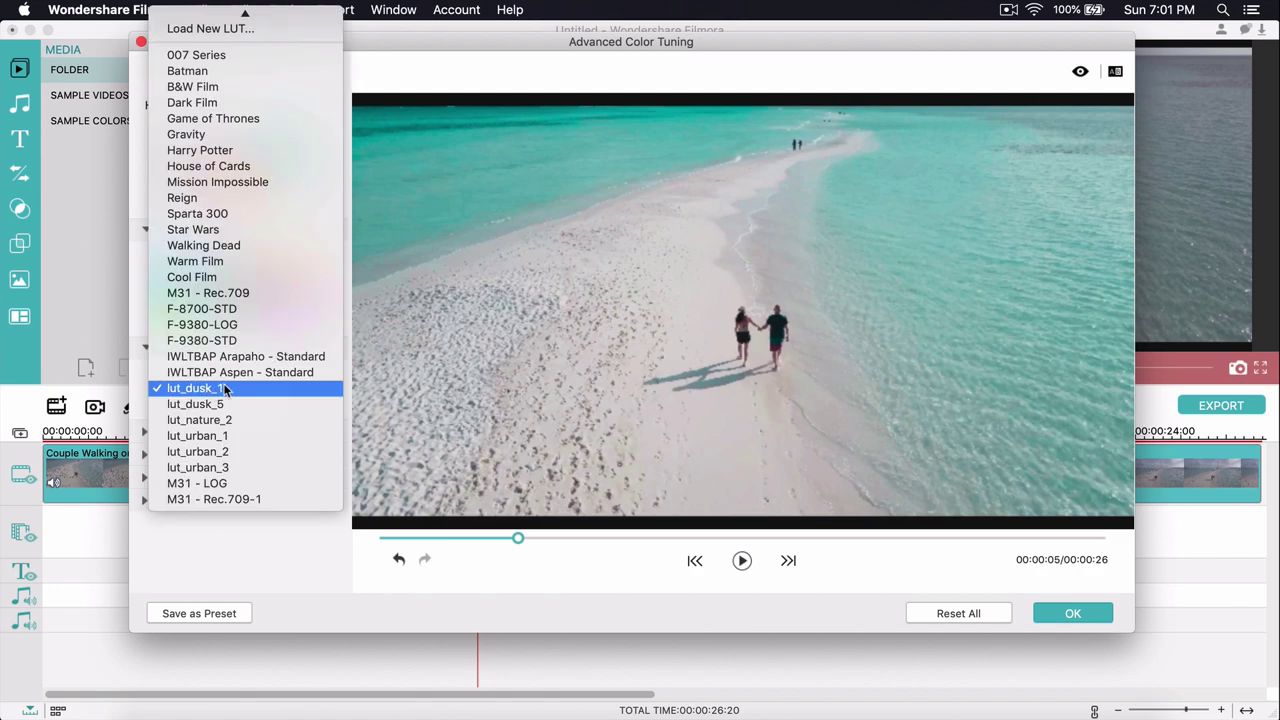
{"action": "left_click", "coordinate": [222, 406]}
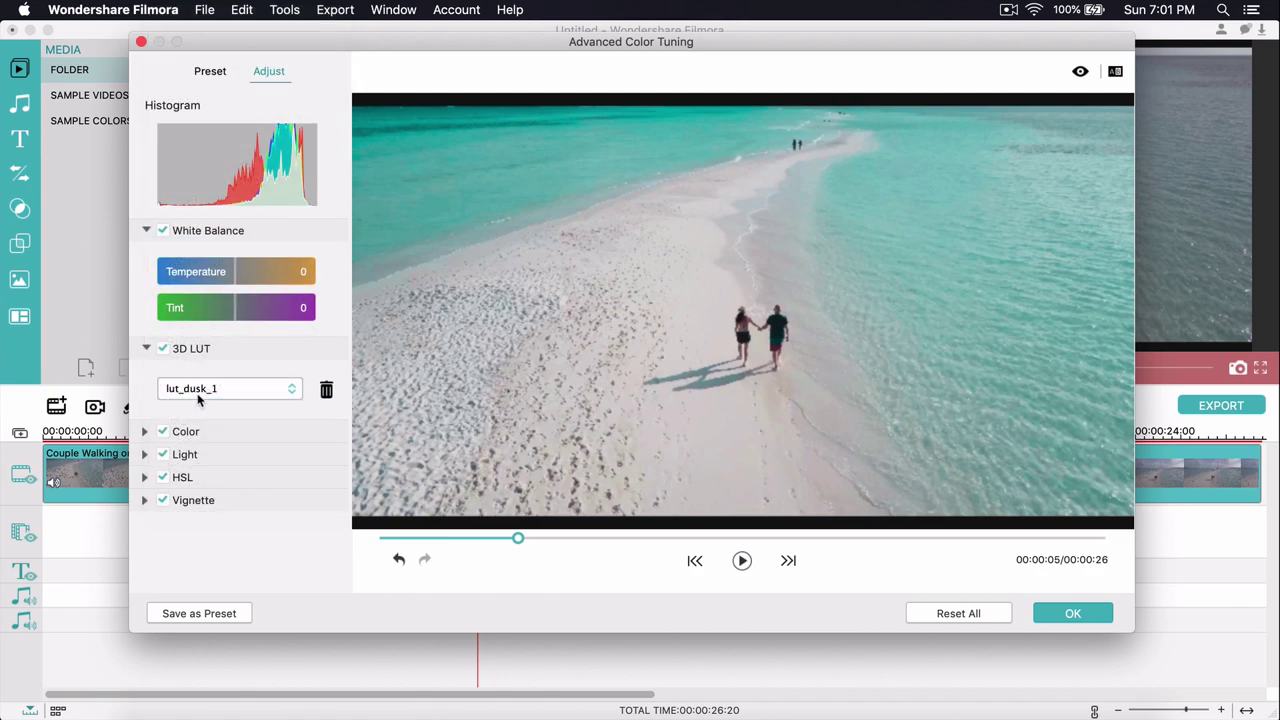
{"action": "left_click", "coordinate": [218, 385]}
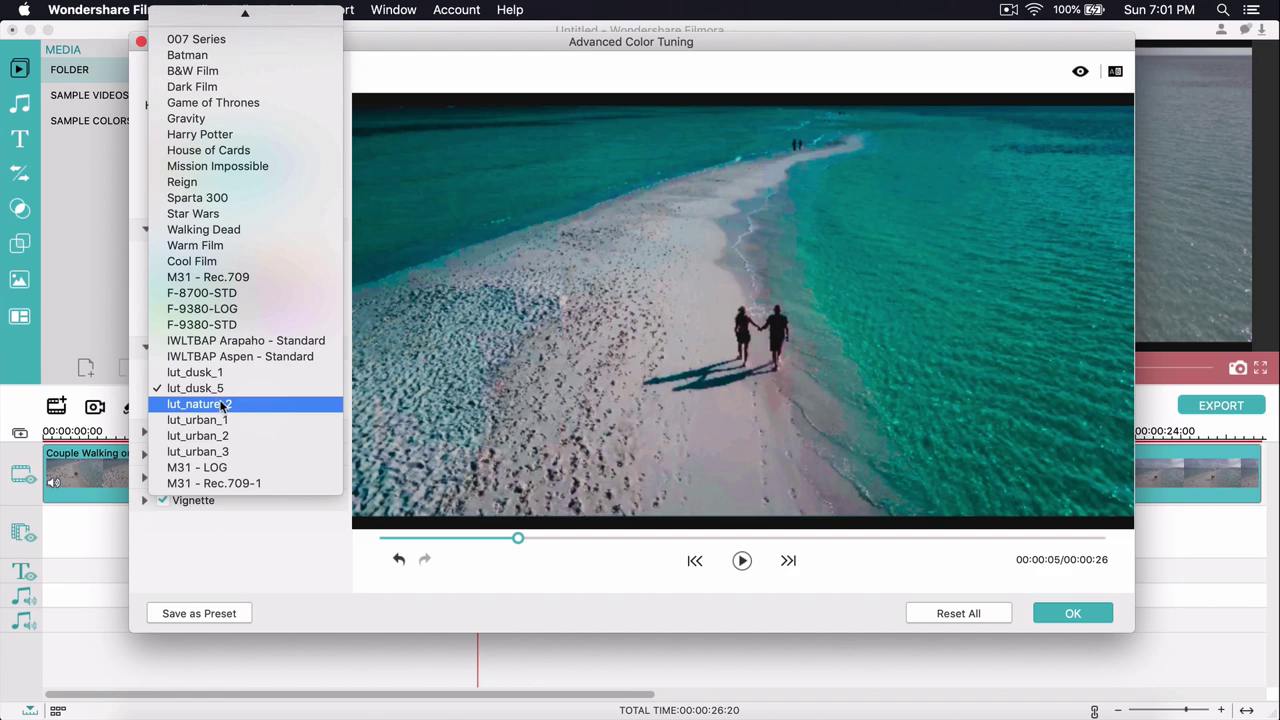
{"action": "left_click", "coordinate": [220, 405]}
{"action": "left_click", "coordinate": [232, 392]}
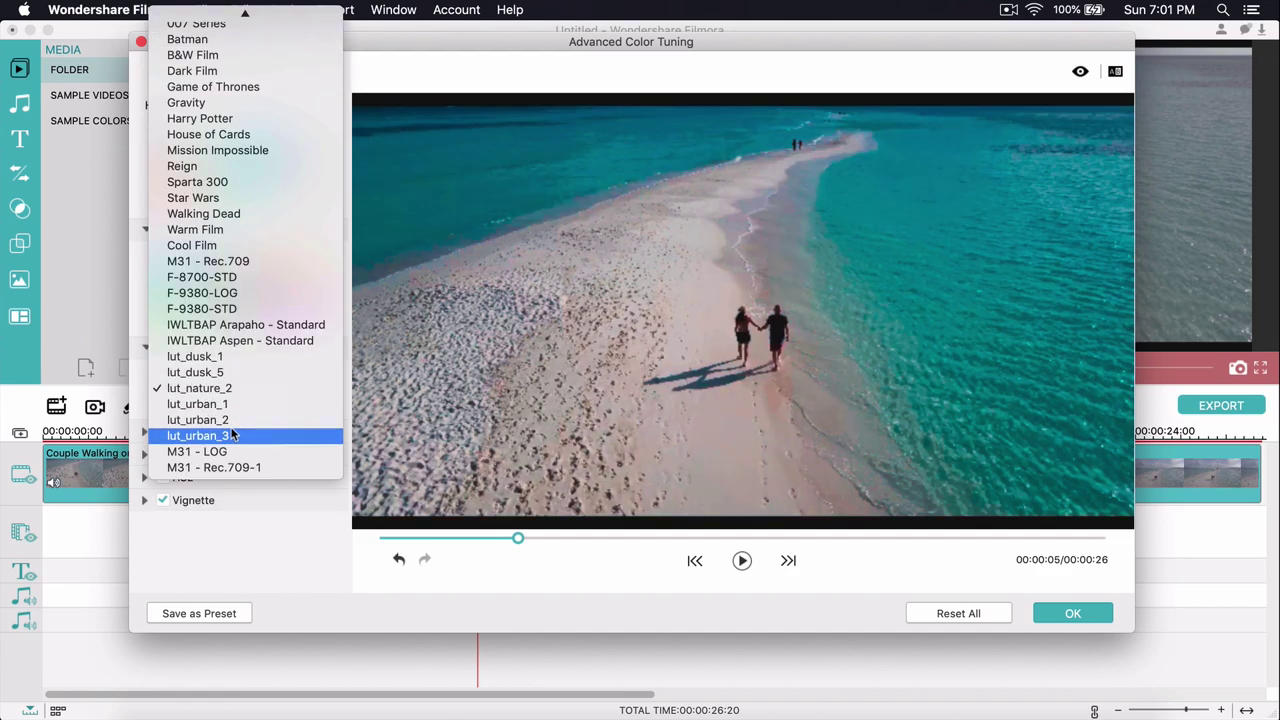
{"action": "left_click", "coordinate": [224, 357]}
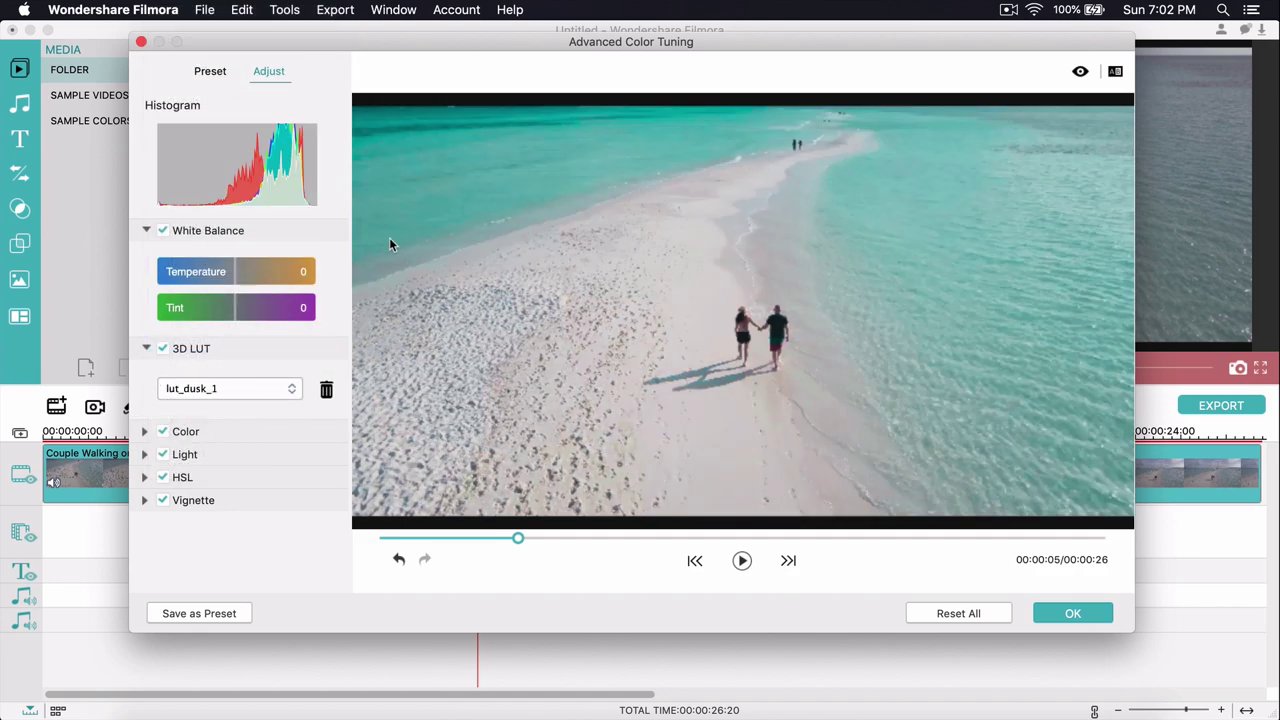
Step: Expand the Color adjustments so Exposure, Brightness, Contrast, Vibrance and Saturation are all accessible
{"action": "left_click", "coordinate": [162, 231]}
{"action": "left_click", "coordinate": [146, 431]}
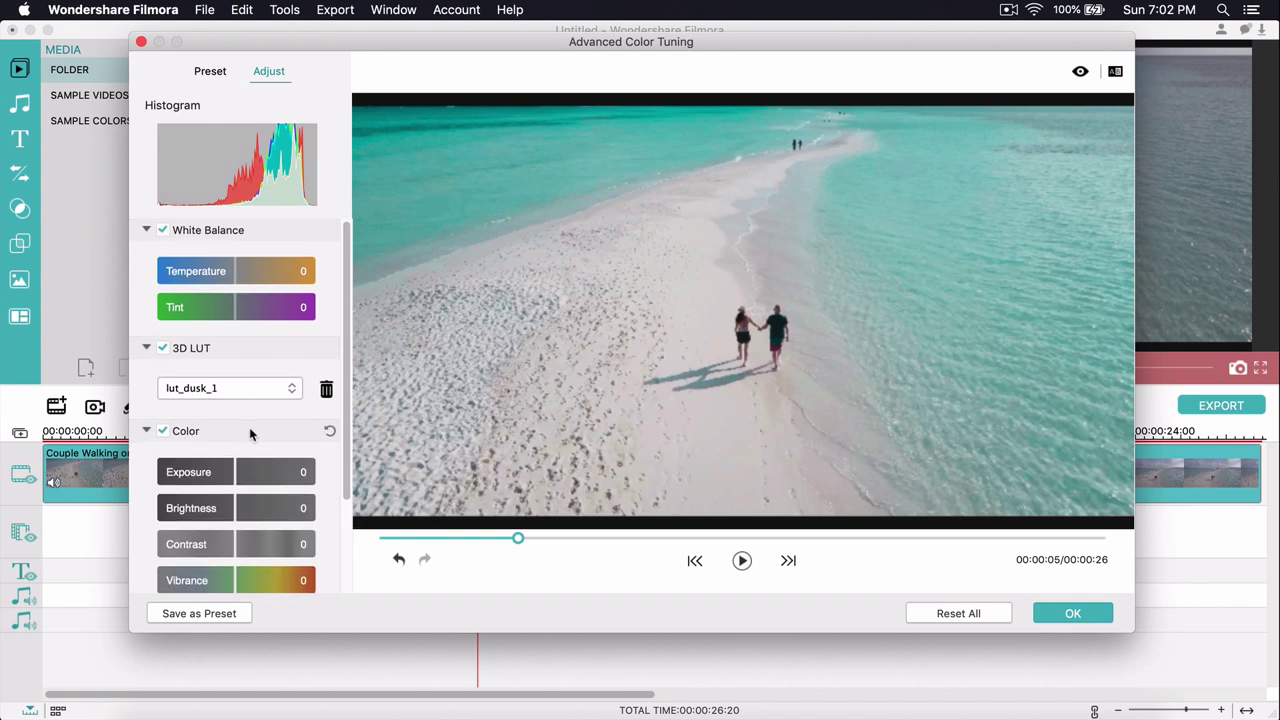
{"action": "scroll", "coordinate": [249, 427], "scroll_direction": "down", "scroll_amount": 2}
{"action": "scroll", "coordinate": [240, 380], "scroll_direction": "down", "scroll_amount": 2}
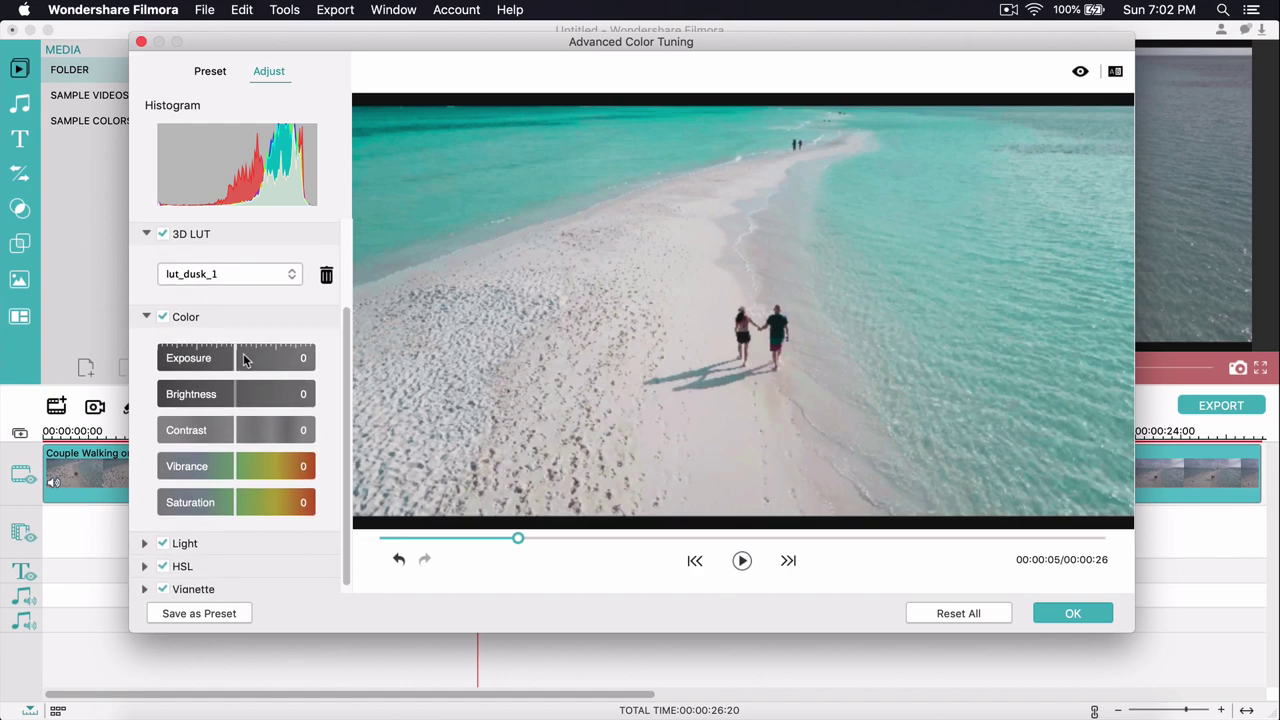
Step: Try Exposure at 1 and -77 and Brightness at 9, 75 and -100, and reset the Color adjustments
{"action": "mouse_move", "coordinate": [236, 350]}
{"action": "left_mouse_down"}
{"action": "mouse_move", "coordinate": [252, 350]}
{"action": "mouse_move", "coordinate": [220, 350]}
{"action": "mouse_move", "coordinate": [235, 352]}
{"action": "left_mouse_up"}
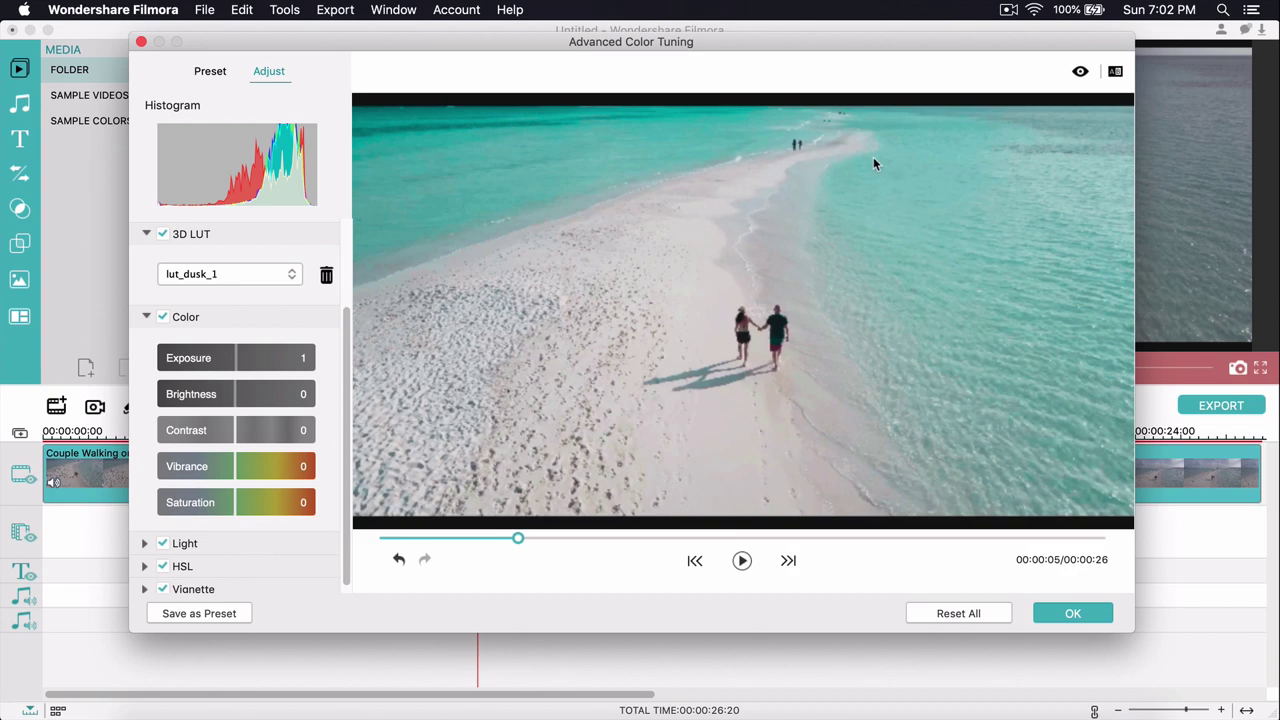
{"action": "mouse_move", "coordinate": [235, 356]}
{"action": "left_mouse_down"}
{"action": "mouse_move", "coordinate": [259, 366]}
{"action": "mouse_move", "coordinate": [208, 358]}
{"action": "mouse_move", "coordinate": [250, 358]}
{"action": "mouse_move", "coordinate": [217, 360]}
{"action": "mouse_move", "coordinate": [237, 358]}
{"action": "left_mouse_up"}
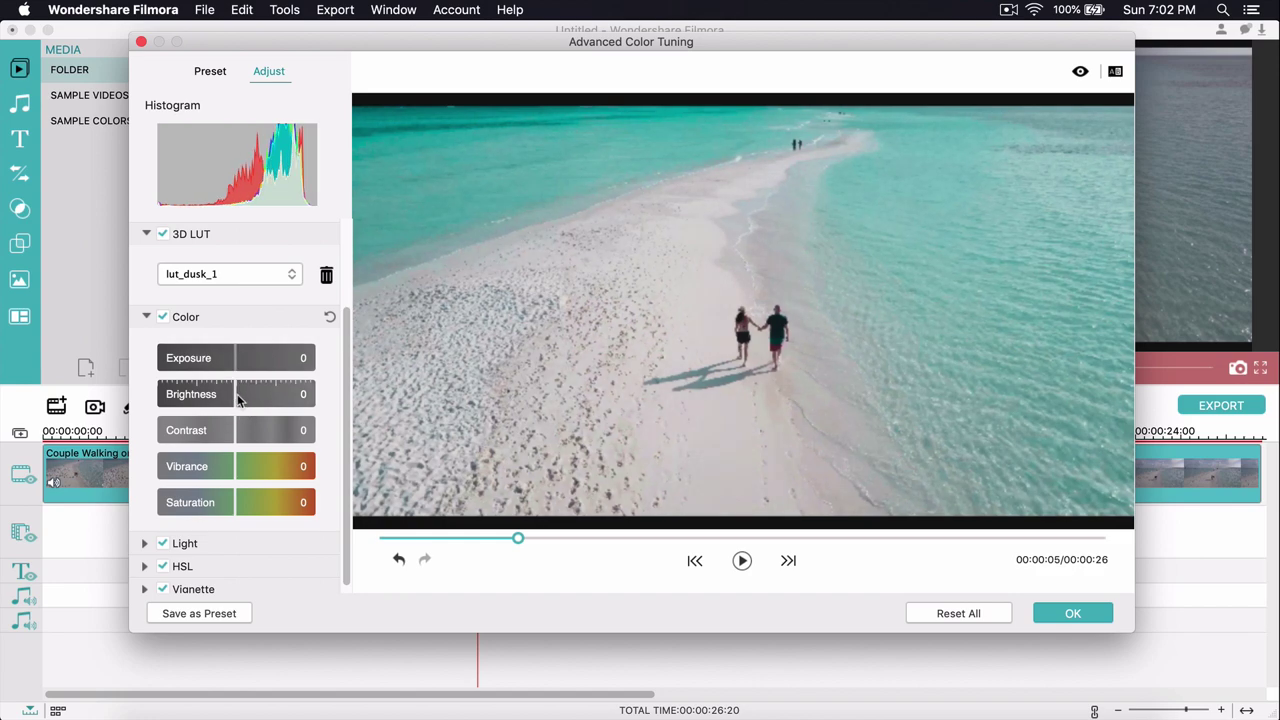
{"action": "mouse_move", "coordinate": [232, 394]}
{"action": "left_mouse_down"}
{"action": "mouse_move", "coordinate": [271, 394]}
{"action": "mouse_move", "coordinate": [240, 395]}
{"action": "left_mouse_up"}
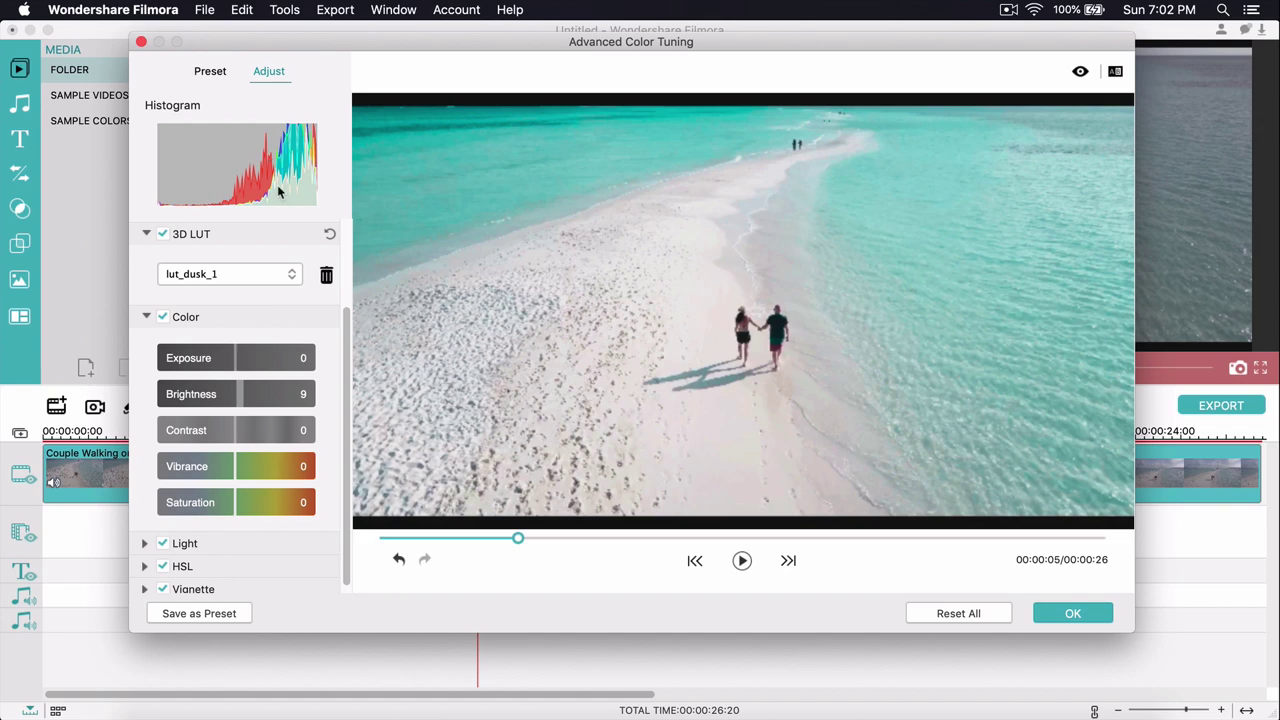
{"action": "left_click_drag", "start_coordinate": [263, 385], "coordinate": [299, 394]}
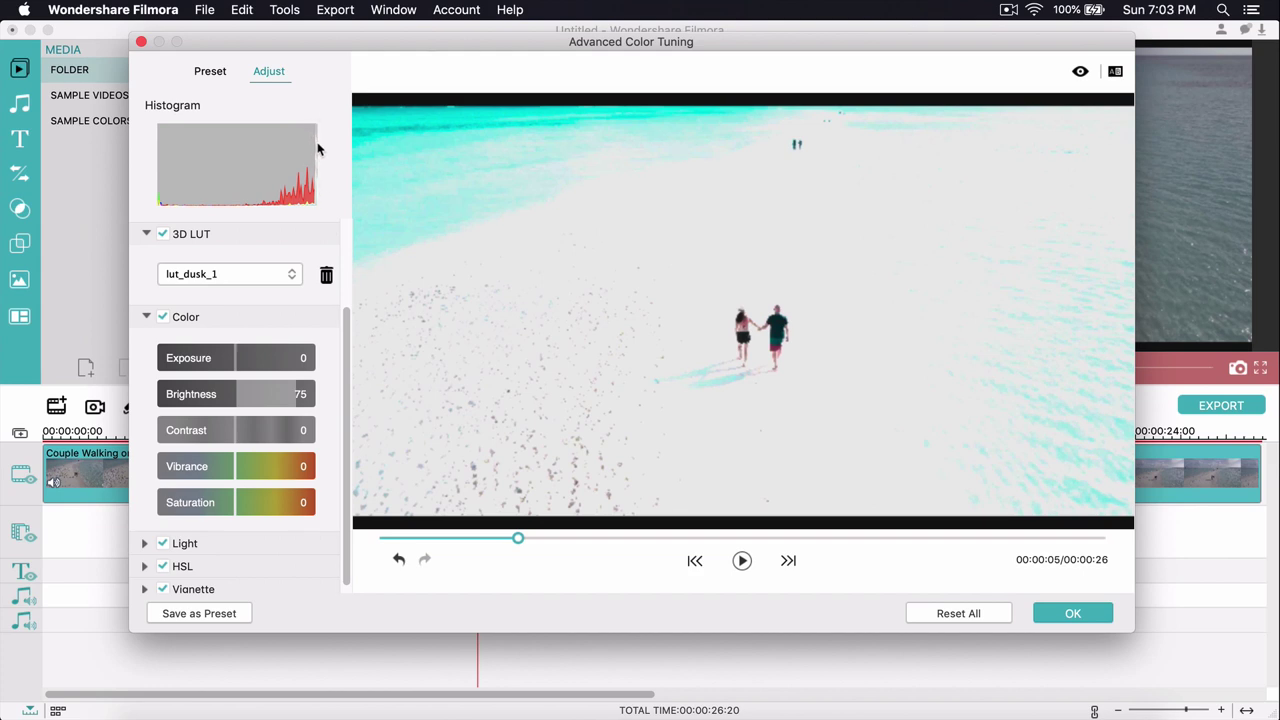
{"action": "left_click_drag", "start_coordinate": [294, 392], "coordinate": [175, 368]}
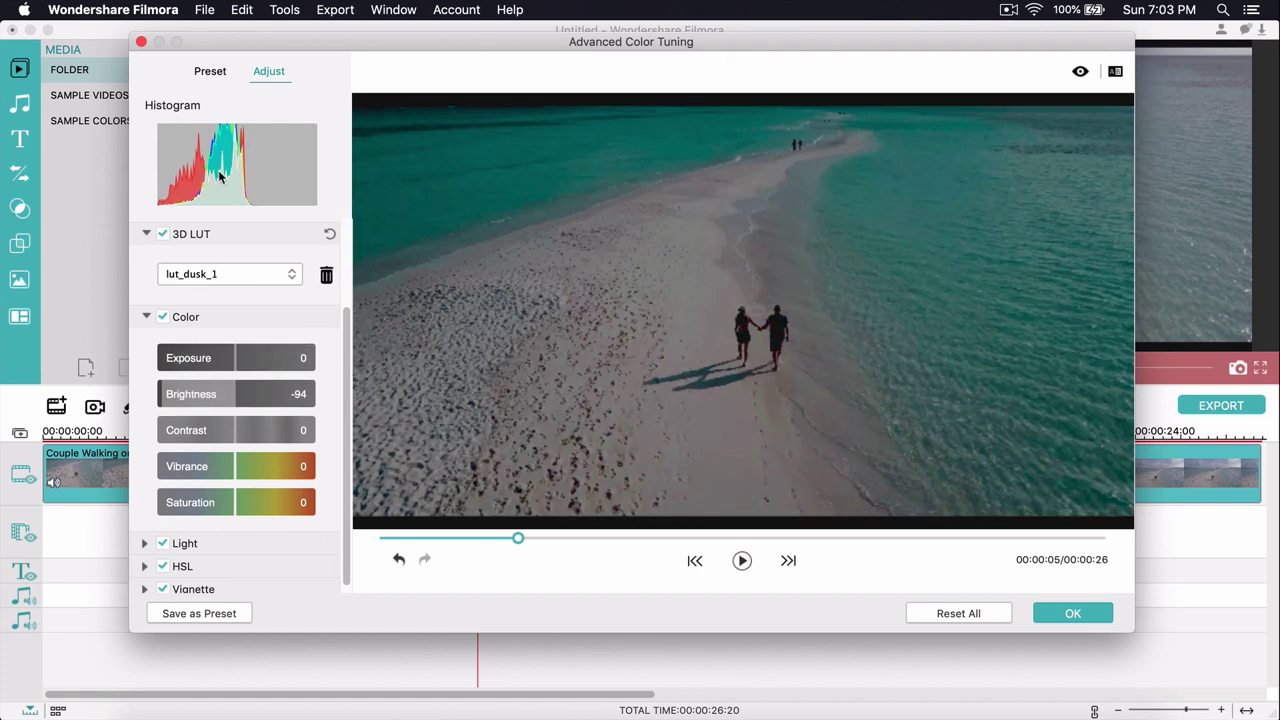
{"action": "left_click_drag", "start_coordinate": [170, 396], "coordinate": [171, 358]}
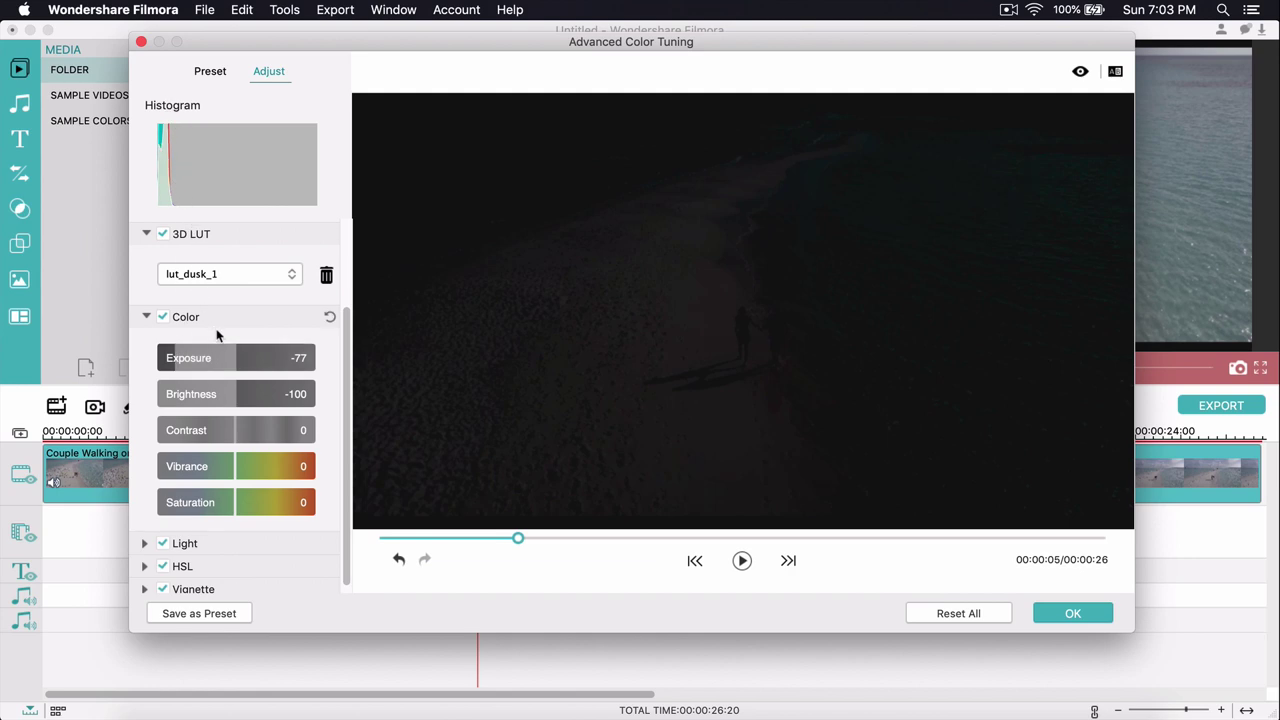
{"action": "left_click", "coordinate": [330, 318]}
Step: Set Brightness to -10 and Contrast to 20, and settle Vibrance at 10 after testing it at -100, 100 and 35
{"action": "mouse_move", "coordinate": [240, 430]}
{"action": "left_mouse_down"}
{"action": "mouse_move", "coordinate": [272, 430]}
{"action": "mouse_move", "coordinate": [243, 429]}
{"action": "mouse_move", "coordinate": [255, 428]}
{"action": "left_mouse_up"}
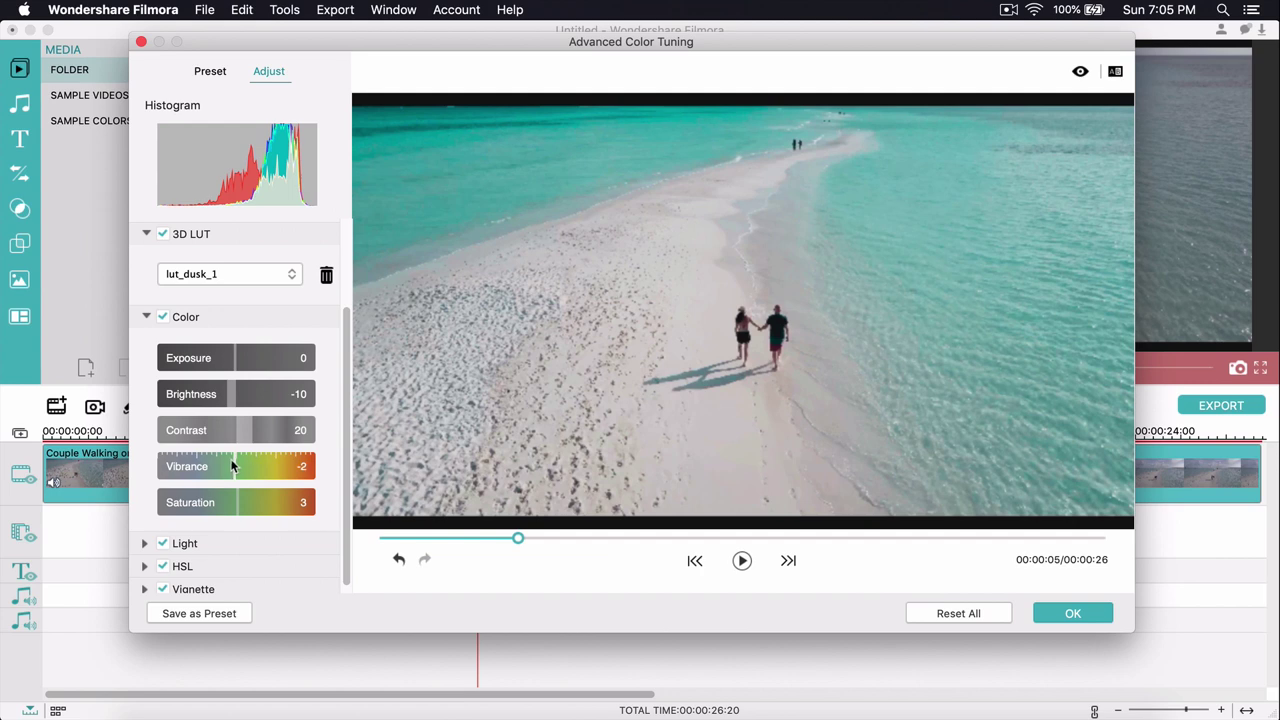
{"action": "mouse_move", "coordinate": [232, 466]}
{"action": "left_mouse_down"}
{"action": "mouse_move", "coordinate": [205, 466]}
{"action": "mouse_move", "coordinate": [234, 466]}
{"action": "left_mouse_up"}
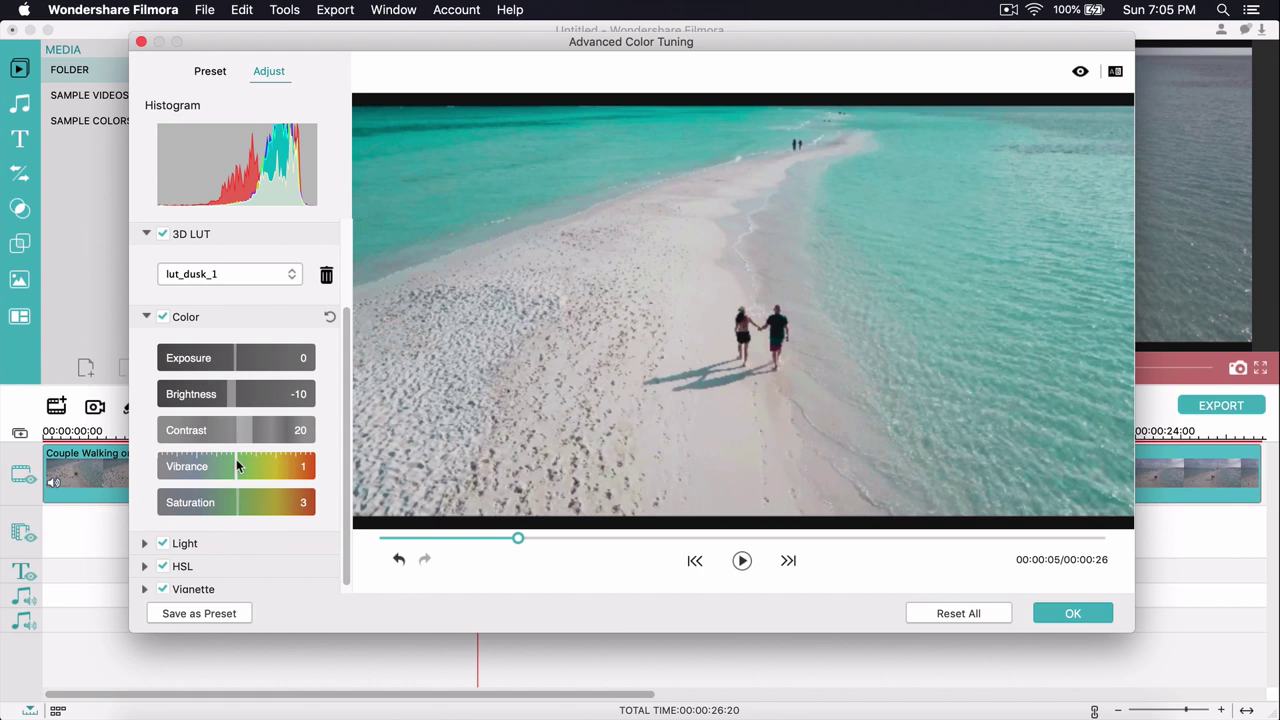
{"action": "left_click_drag", "start_coordinate": [235, 458], "coordinate": [209, 459]}
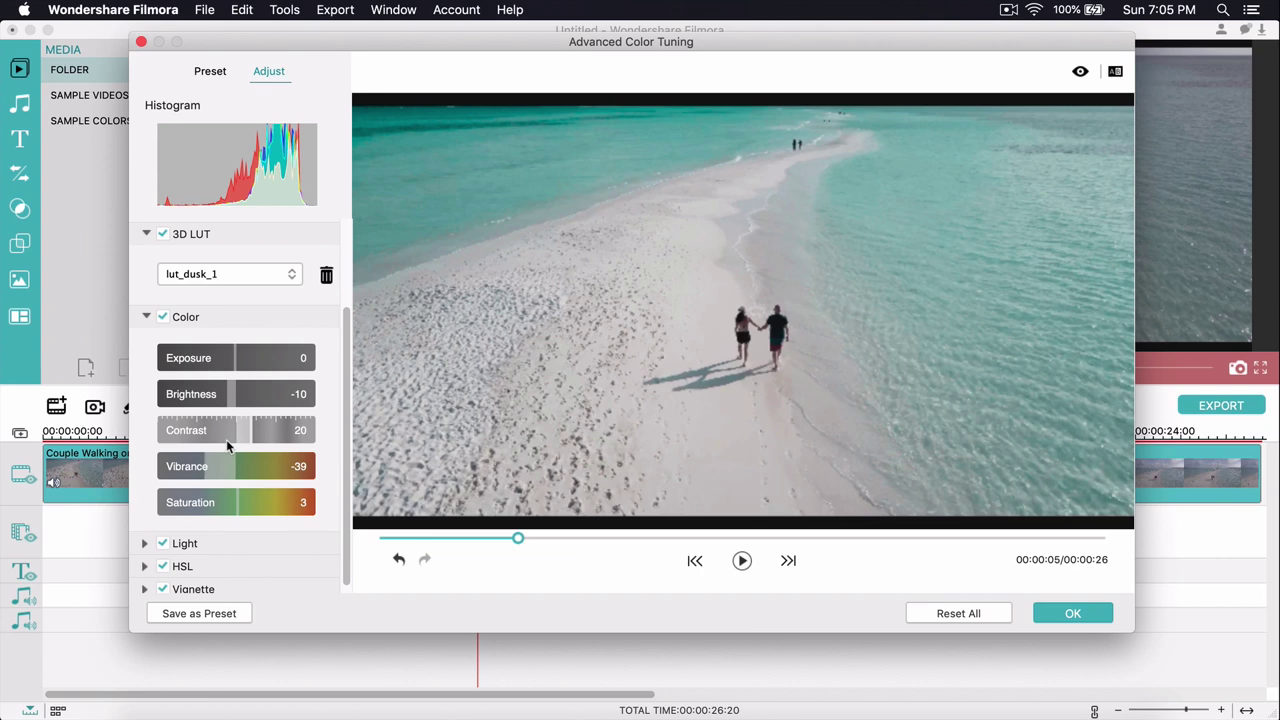
{"action": "left_click_drag", "start_coordinate": [207, 466], "coordinate": [172, 457]}
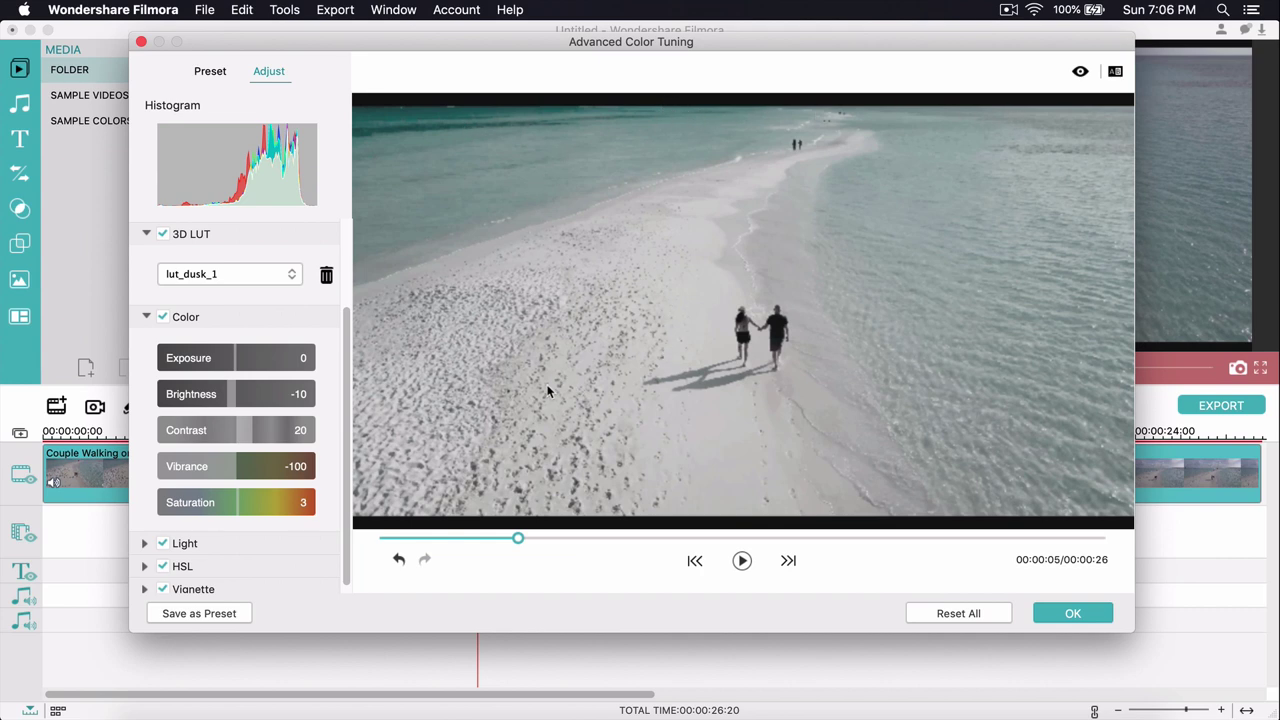
{"action": "left_click_drag", "start_coordinate": [227, 452], "coordinate": [316, 460]}
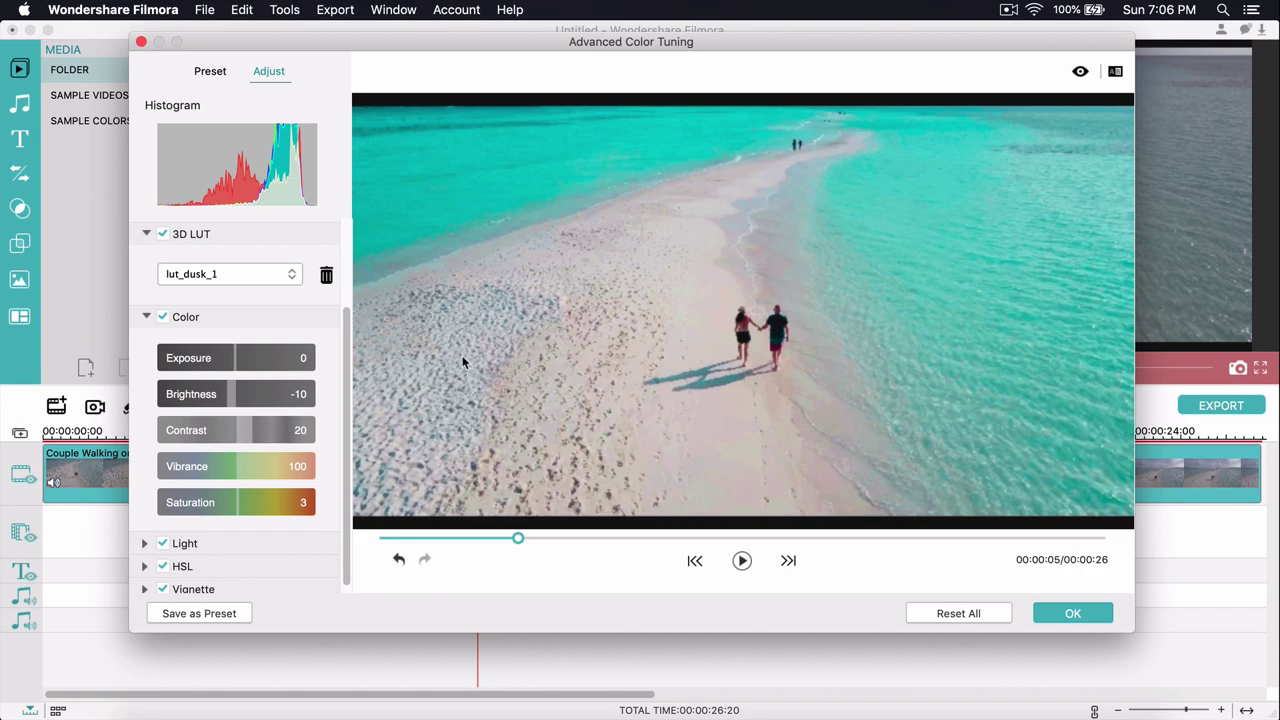
{"action": "mouse_move", "coordinate": [250, 462]}
{"action": "left_mouse_down"}
{"action": "mouse_move", "coordinate": [233, 461]}
{"action": "mouse_move", "coordinate": [268, 458]}
{"action": "left_mouse_up"}
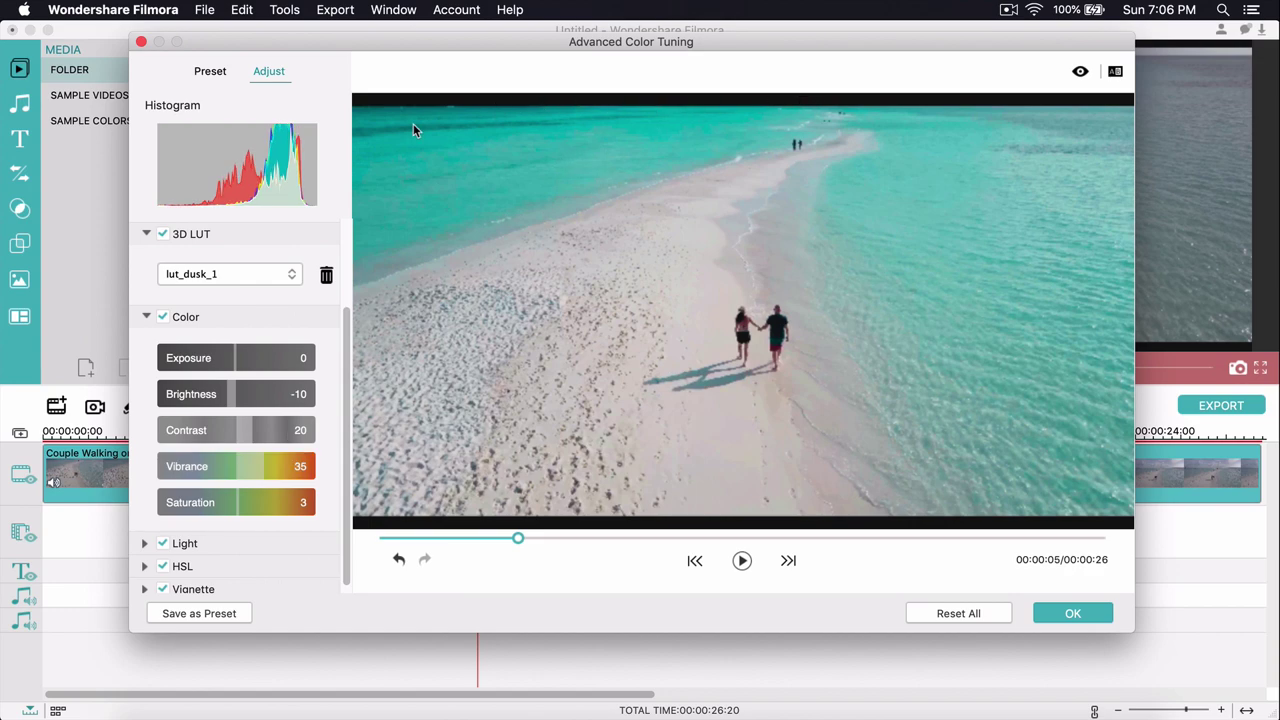
{"action": "left_click_drag", "start_coordinate": [217, 472], "coordinate": [156, 500]}
Step: Test the Color group's Saturation at -100, 35, 100 and 52, and set it to 5
{"action": "left_click_drag", "start_coordinate": [263, 502], "coordinate": [213, 502]}
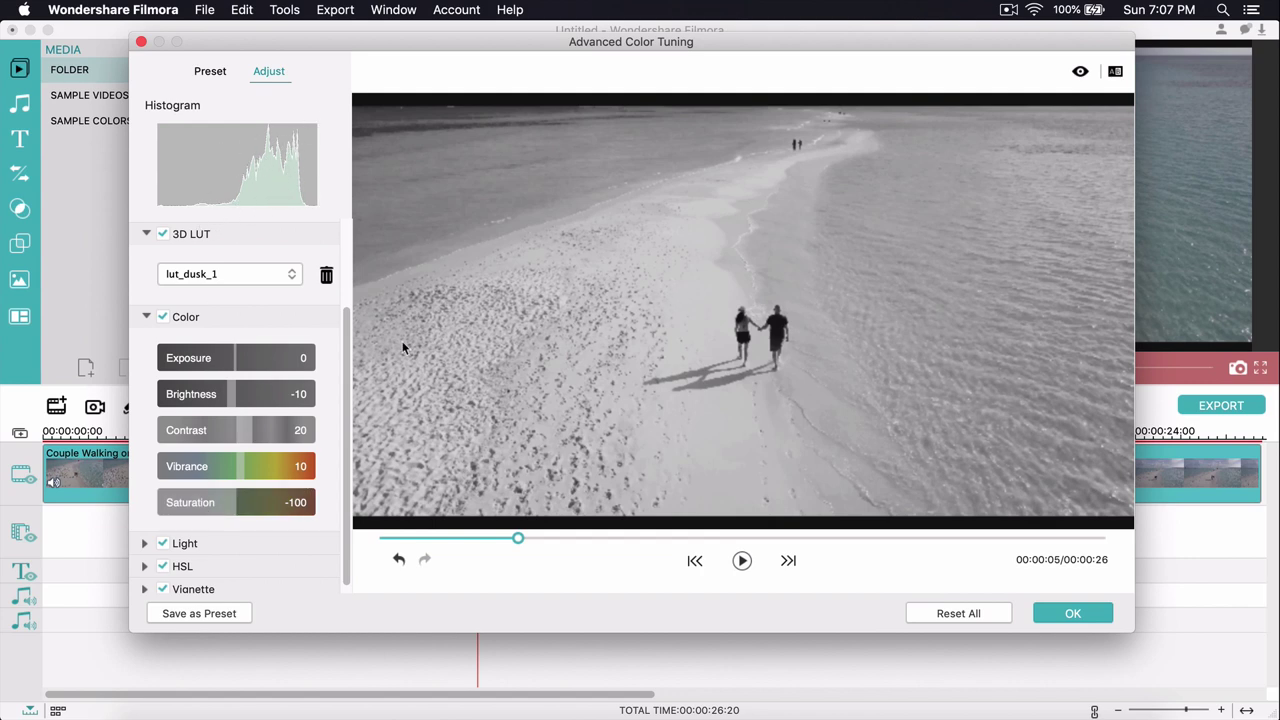
{"action": "left_click_drag", "start_coordinate": [190, 488], "coordinate": [248, 513]}
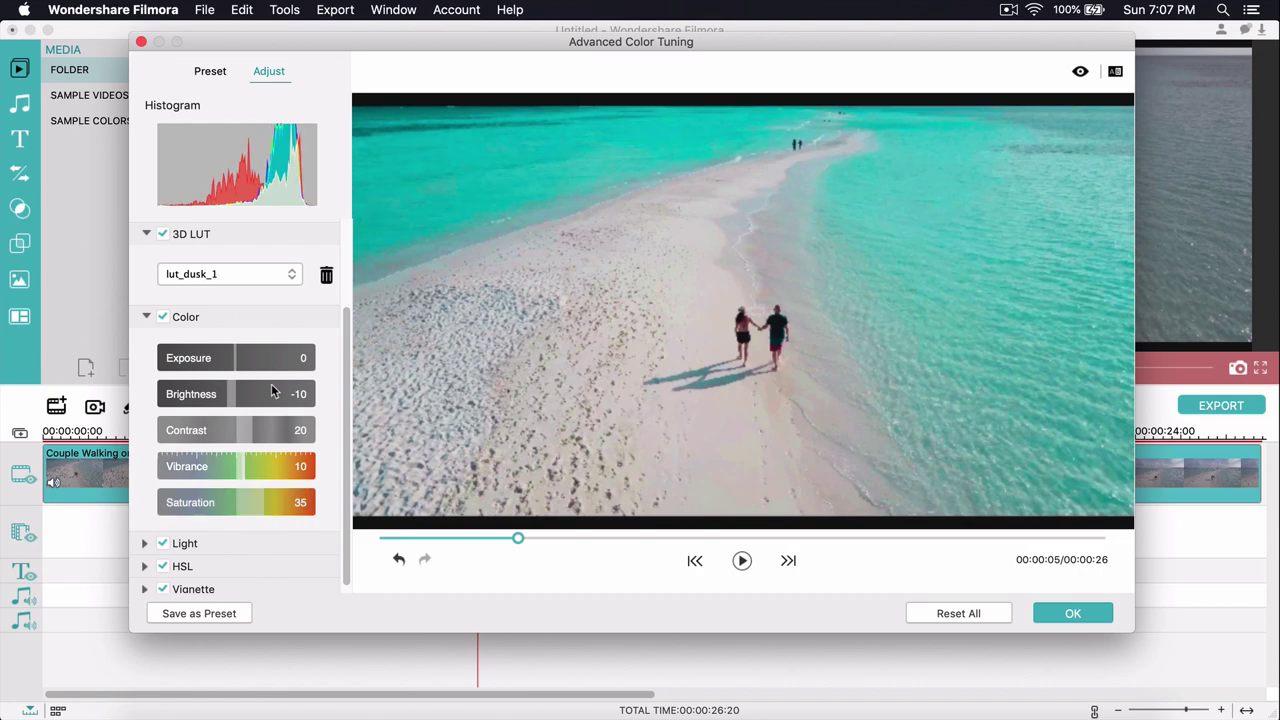
{"action": "left_click_drag", "start_coordinate": [280, 502], "coordinate": [323, 506]}
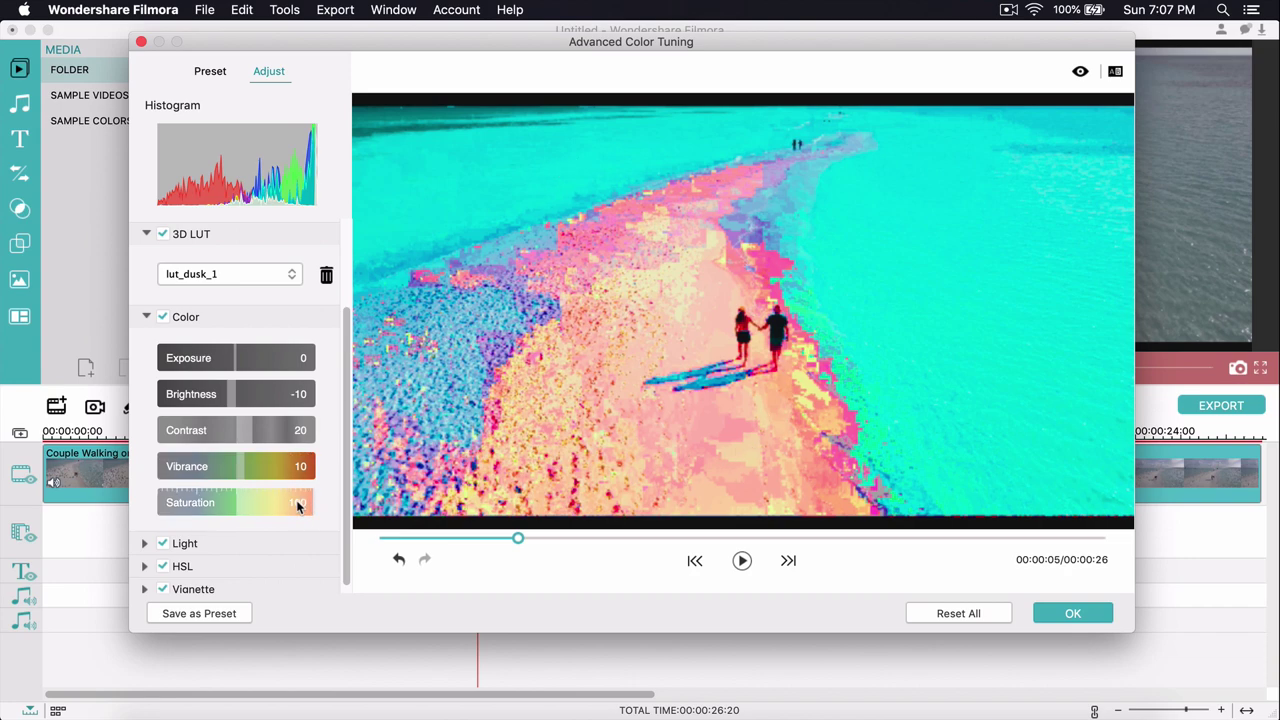
{"action": "mouse_move", "coordinate": [293, 506]}
{"action": "left_mouse_down"}
{"action": "mouse_move", "coordinate": [229, 502]}
{"action": "mouse_move", "coordinate": [272, 495]}
{"action": "left_mouse_up"}
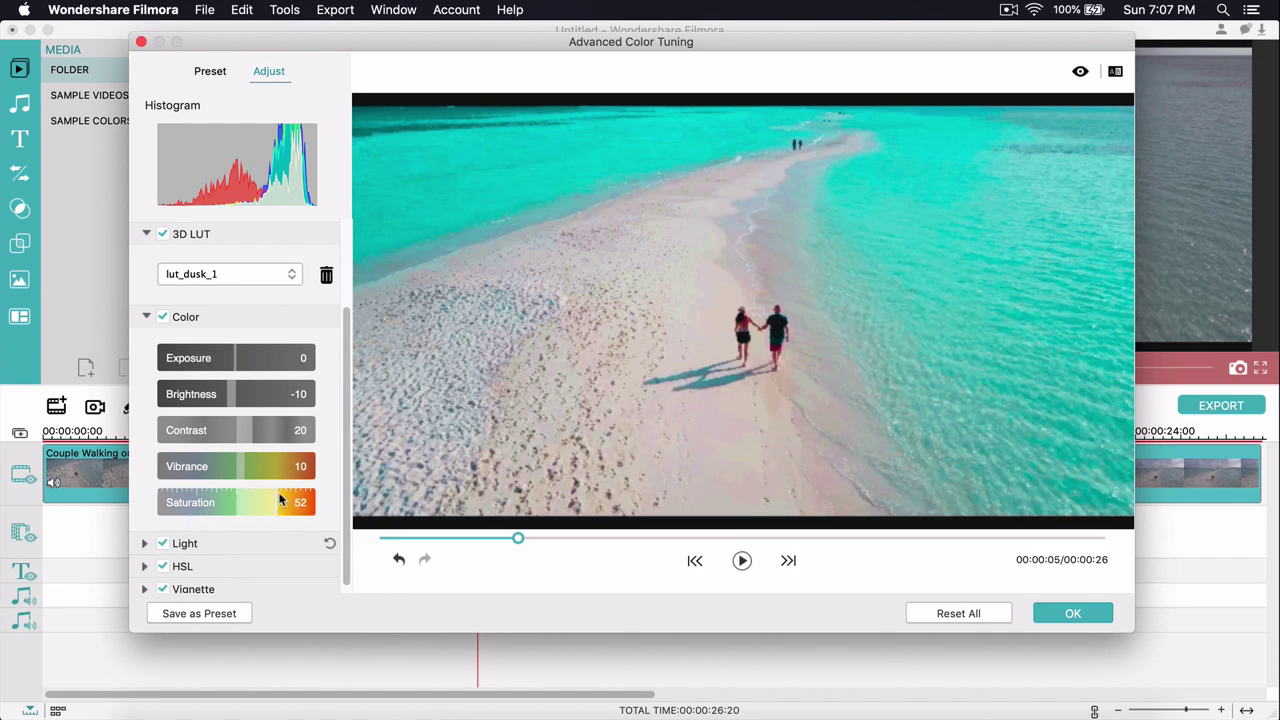
{"action": "left_click_drag", "start_coordinate": [278, 500], "coordinate": [239, 494]}
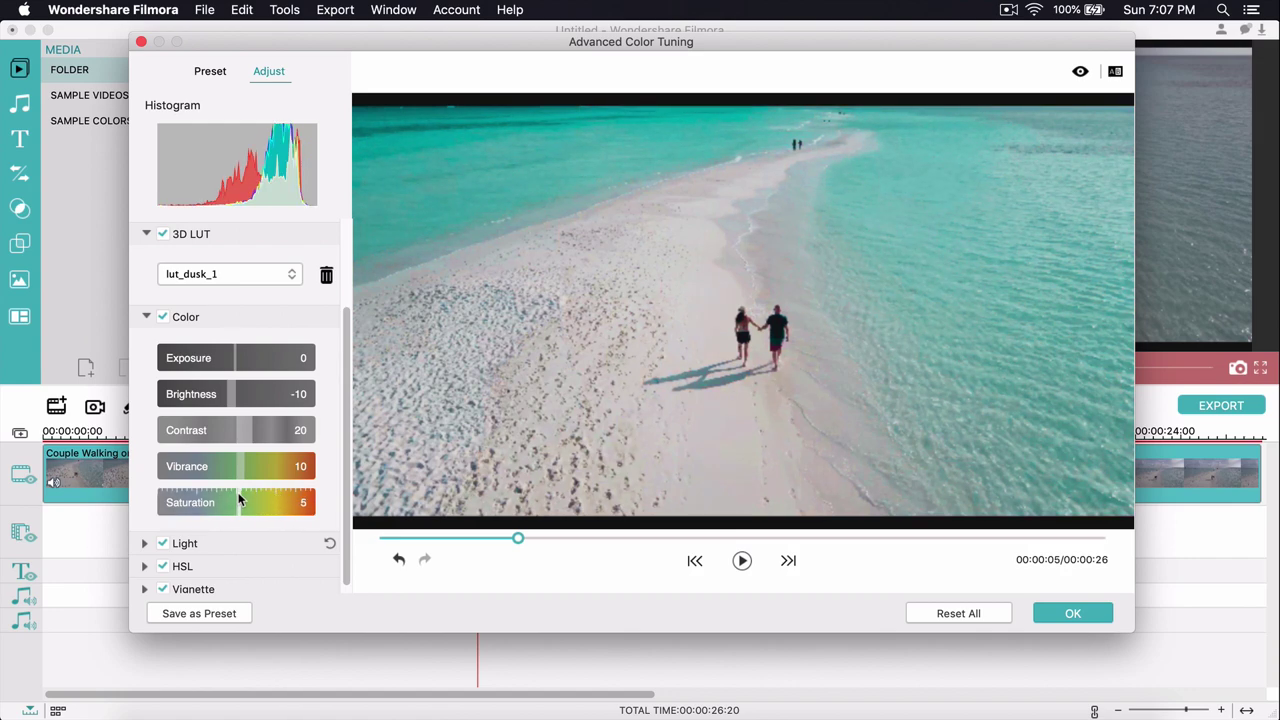
Step: Expand the Light adjustments, test Highlights at 24 and return it to 0, and lower Shadows to -30
{"action": "scroll", "coordinate": [135, 525], "scroll_direction": "down", "scroll_amount": 1}
{"action": "left_click", "coordinate": [144, 531]}
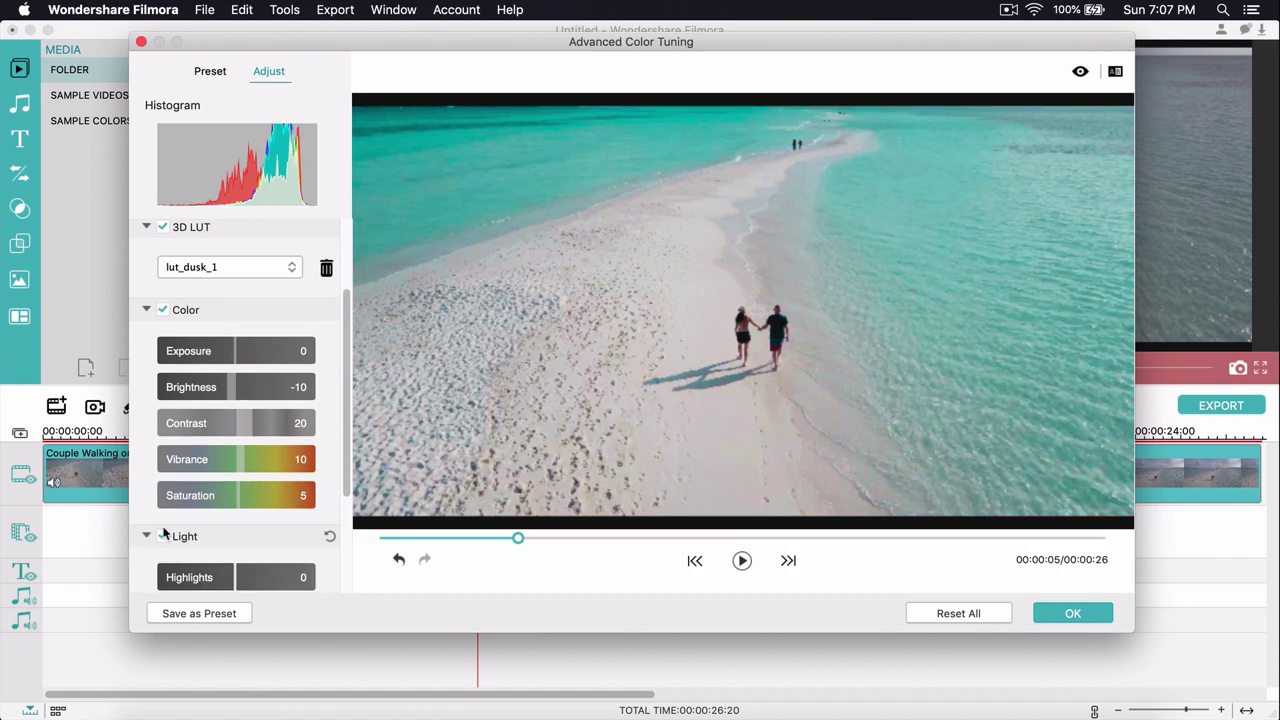
{"action": "scroll", "coordinate": [200, 510], "scroll_direction": "down", "scroll_amount": 3}
{"action": "scroll", "coordinate": [200, 512], "scroll_direction": "down", "scroll_amount": 1}
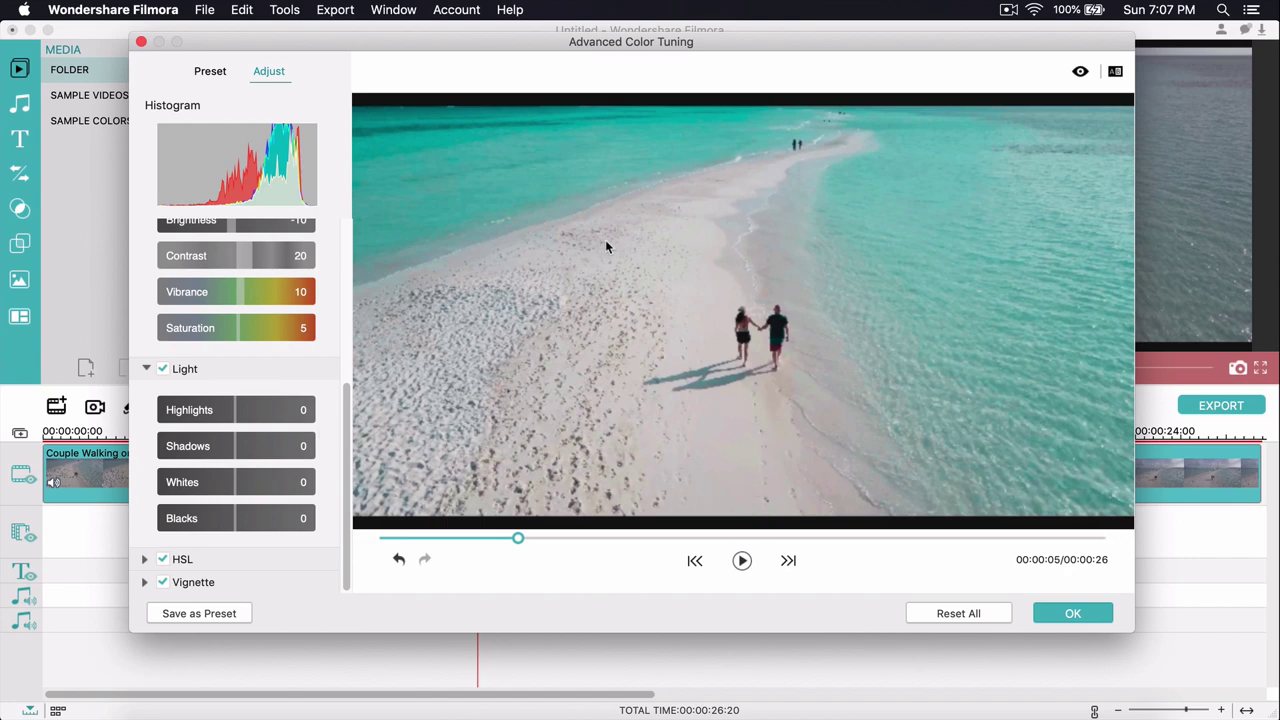
{"action": "scroll", "coordinate": [230, 420], "scroll_direction": "up", "scroll_amount": 1}
{"action": "left_click_drag", "start_coordinate": [240, 425], "coordinate": [271, 424]}
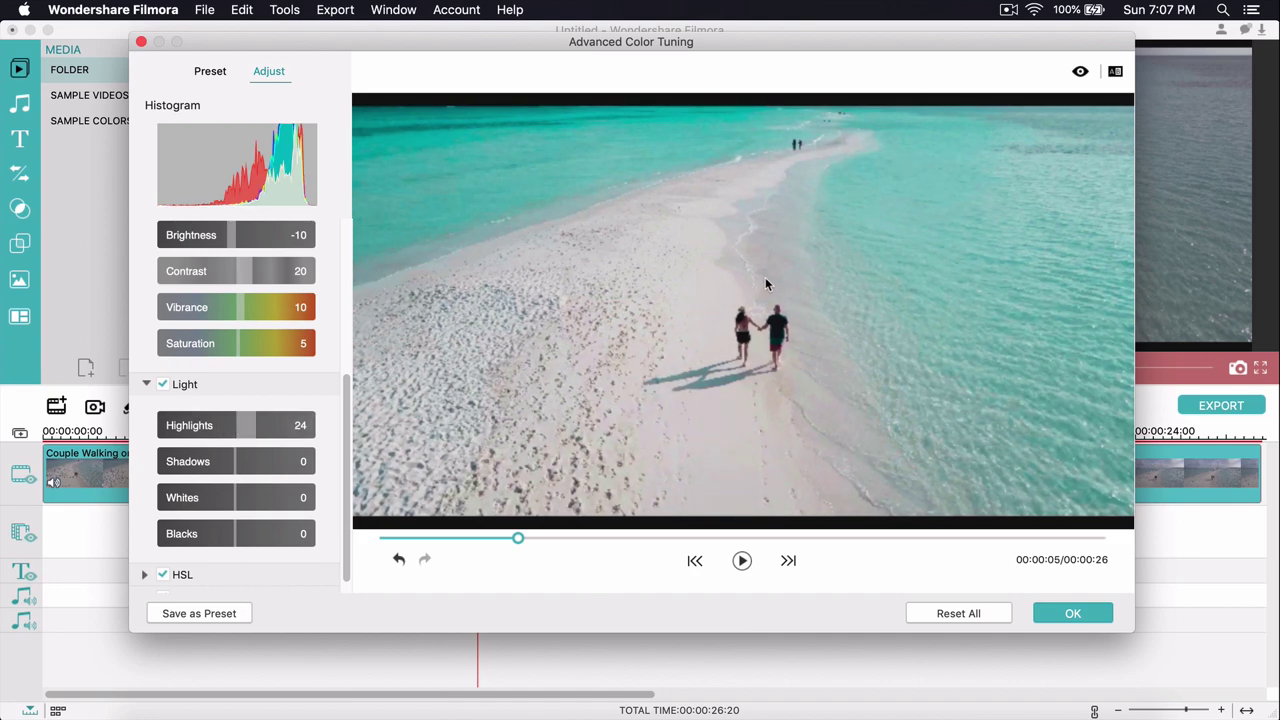
{"action": "left_click_drag", "start_coordinate": [288, 437], "coordinate": [213, 457]}
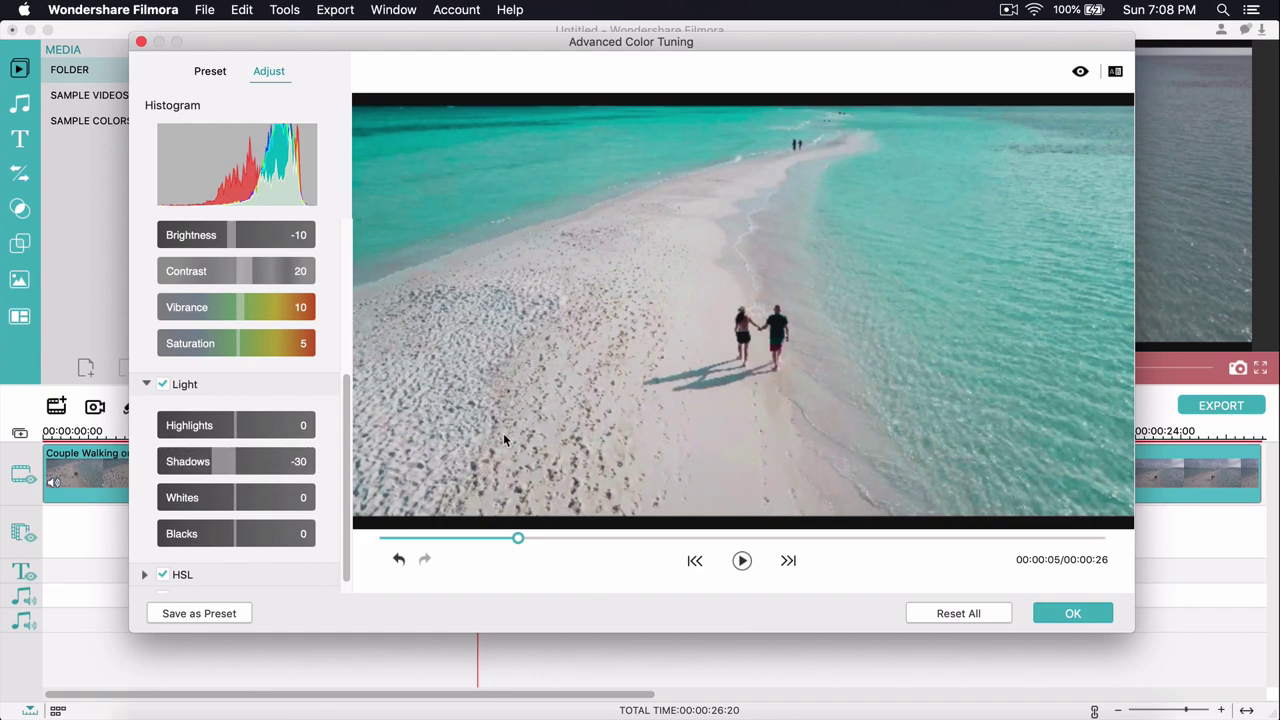
Step: Set Shadows to -9, Whites to -2 and Blacks to 5, testing Whites at 34 and Blacks at -100 along the way
{"action": "left_click_drag", "start_coordinate": [264, 454], "coordinate": [264, 482]}
{"action": "scroll", "coordinate": [243, 476], "scroll_direction": "down", "scroll_amount": 1}
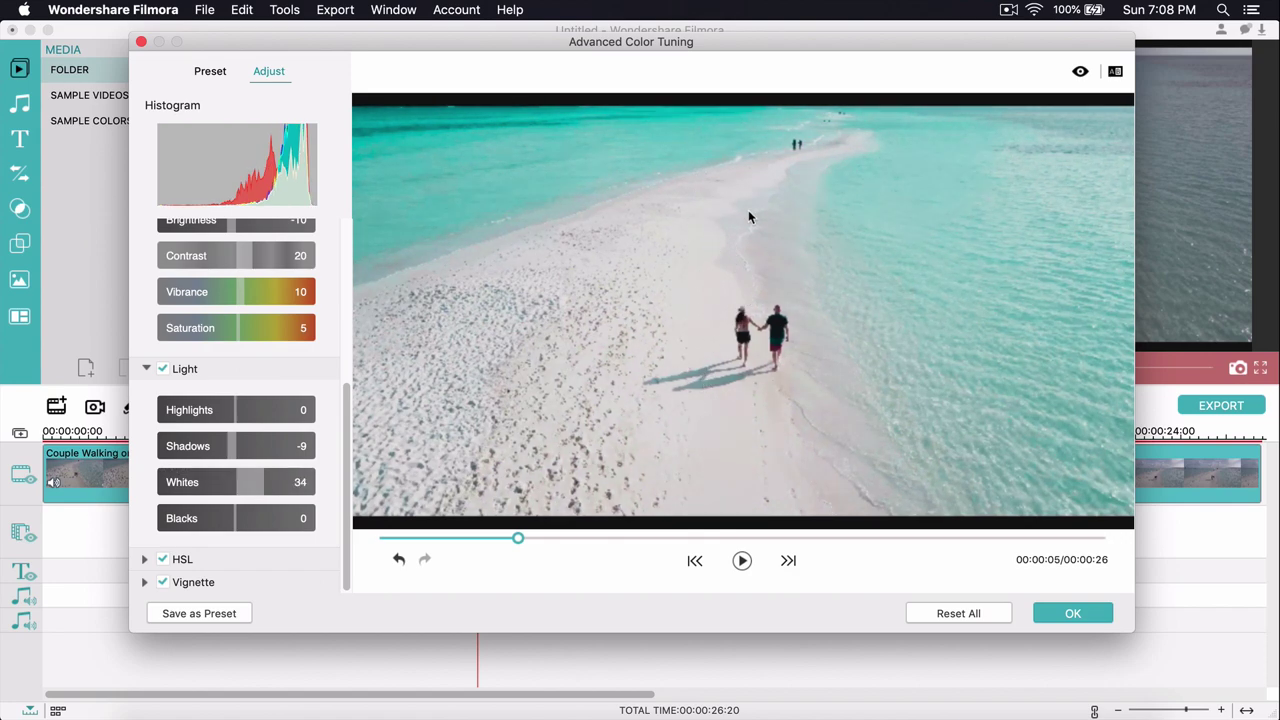
{"action": "left_click_drag", "start_coordinate": [255, 476], "coordinate": [151, 520]}
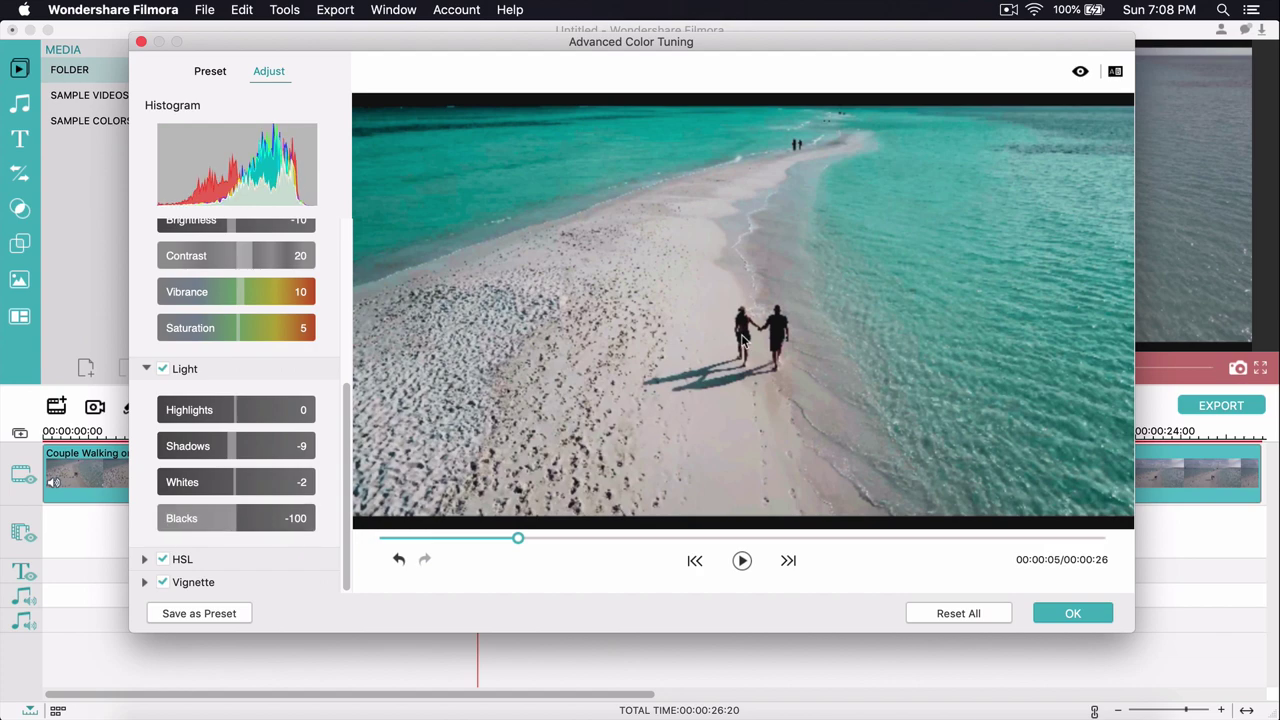
{"action": "mouse_move", "coordinate": [230, 518]}
{"action": "left_mouse_down"}
{"action": "mouse_move", "coordinate": [287, 528]}
{"action": "mouse_move", "coordinate": [239, 518]}
{"action": "left_mouse_up"}
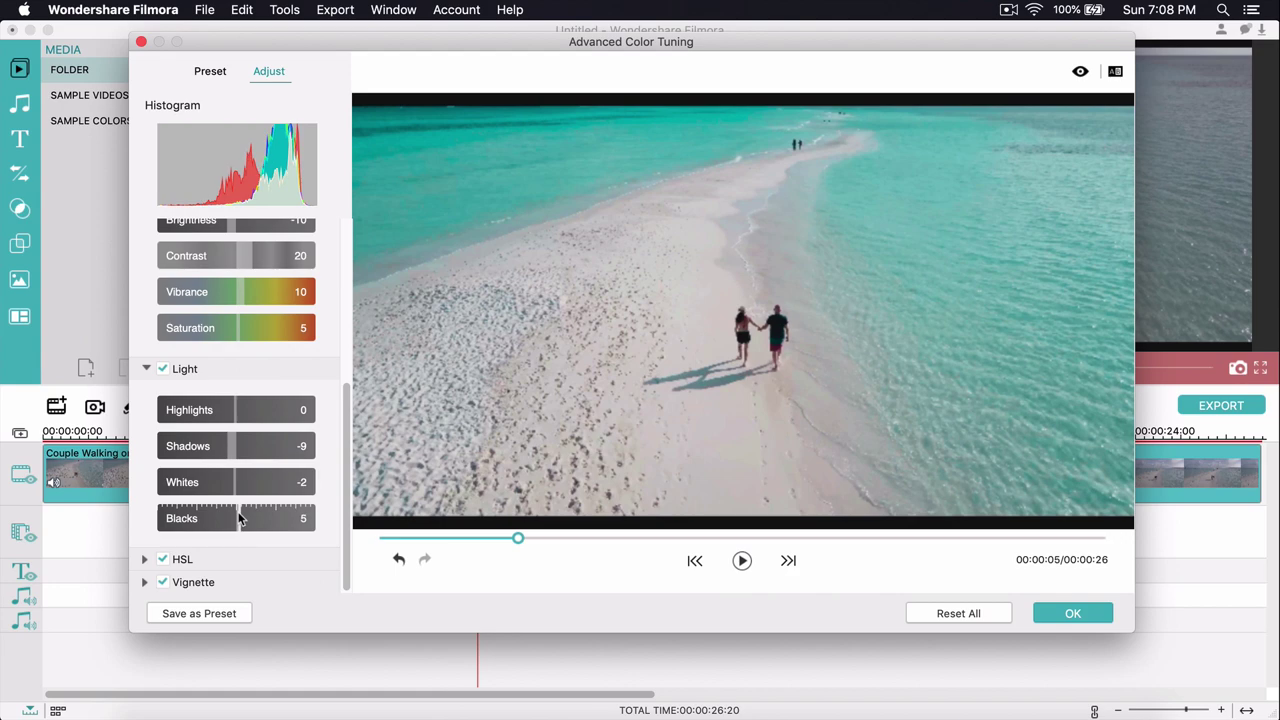
Step: Expand the HSL adjustments and set the teal color's Hue to -5 and Saturation to -18
{"action": "left_click", "coordinate": [144, 559]}
{"action": "scroll", "coordinate": [144, 559], "scroll_direction": "down", "scroll_amount": 1}
{"action": "scroll", "coordinate": [308, 494], "scroll_direction": "down", "scroll_amount": 5}
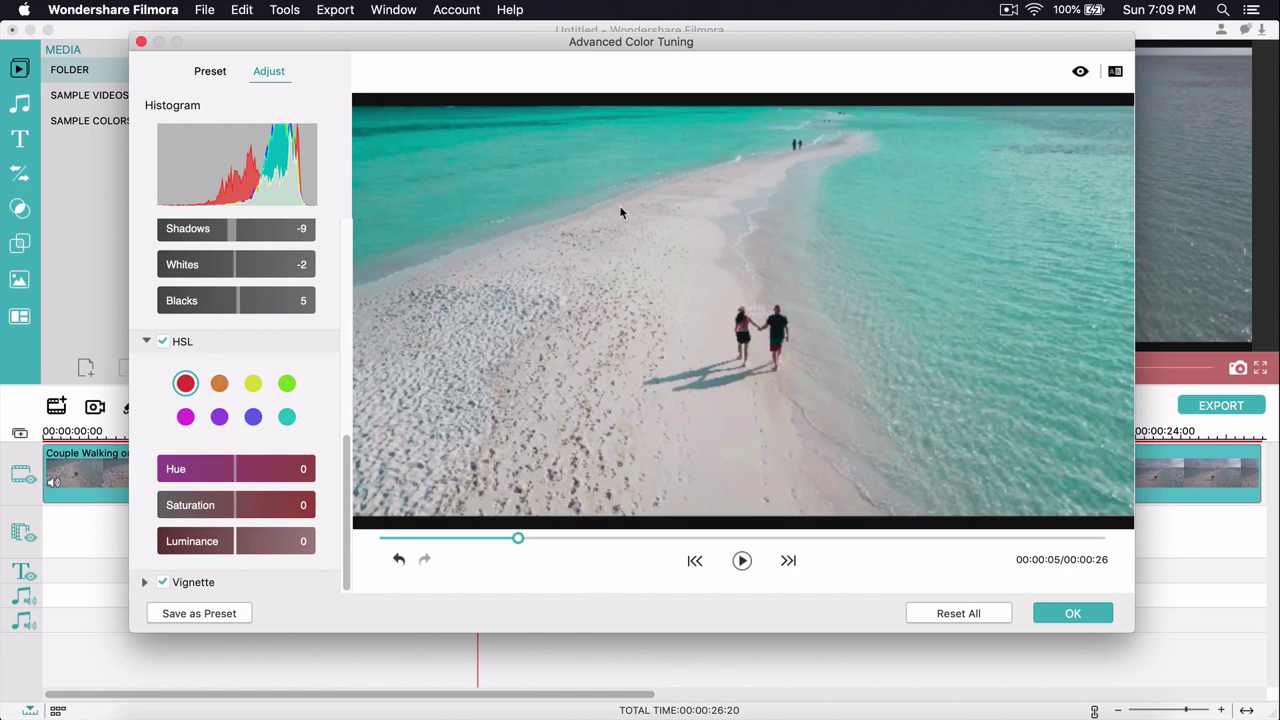
{"action": "left_click", "coordinate": [287, 416]}
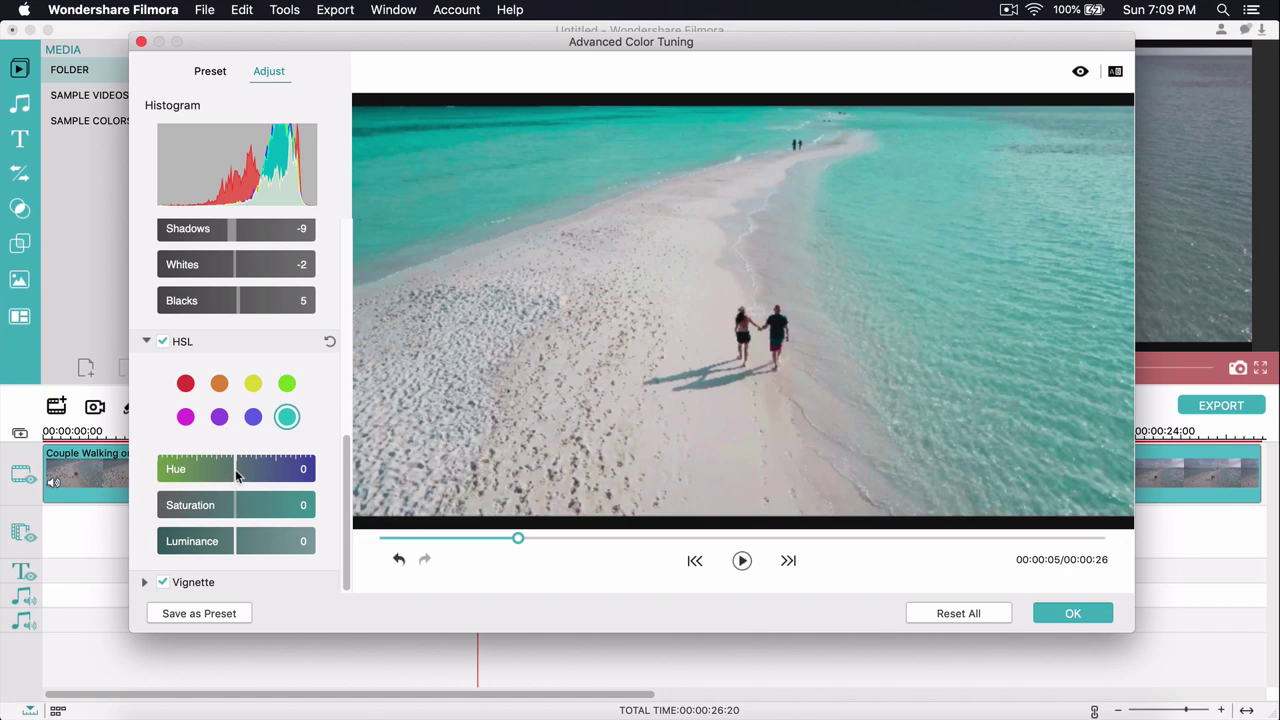
{"action": "mouse_move", "coordinate": [232, 470]}
{"action": "left_mouse_down"}
{"action": "mouse_move", "coordinate": [222, 463]}
{"action": "mouse_move", "coordinate": [267, 459]}
{"action": "mouse_move", "coordinate": [230, 465]}
{"action": "left_mouse_up"}
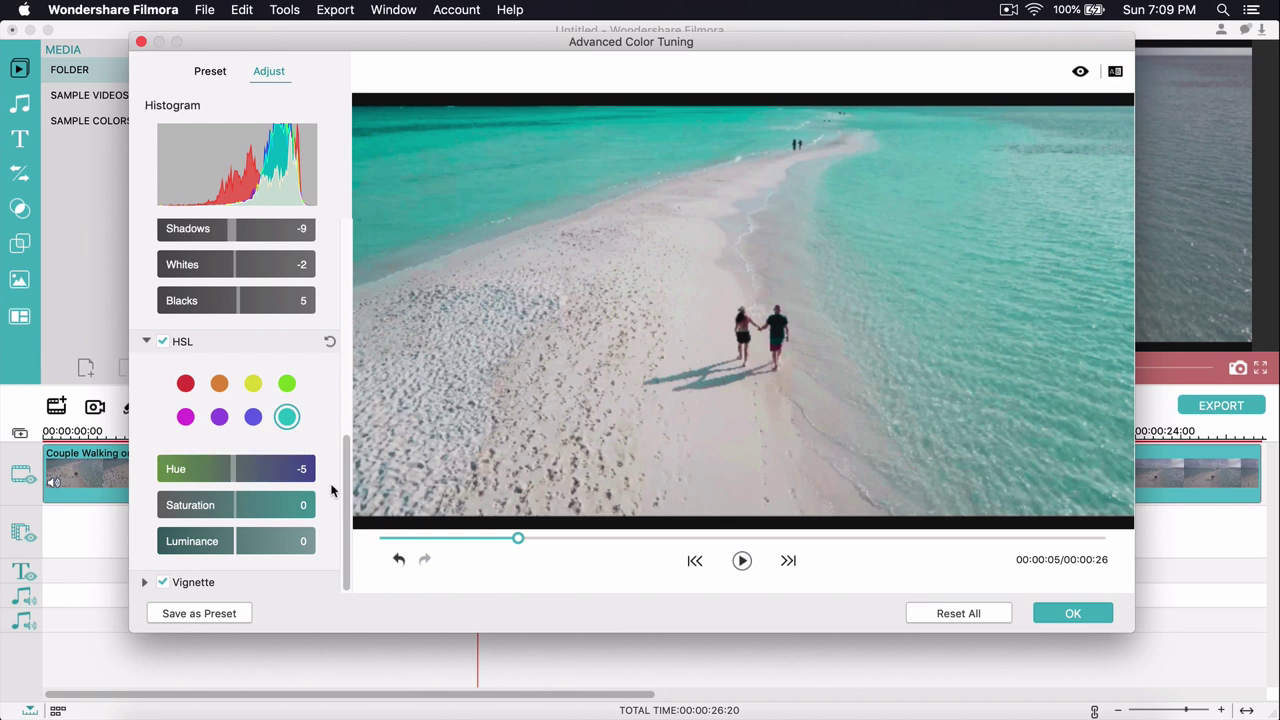
{"action": "mouse_move", "coordinate": [231, 497]}
{"action": "left_mouse_down"}
{"action": "mouse_move", "coordinate": [199, 496]}
{"action": "mouse_move", "coordinate": [223, 504]}
{"action": "left_mouse_up"}
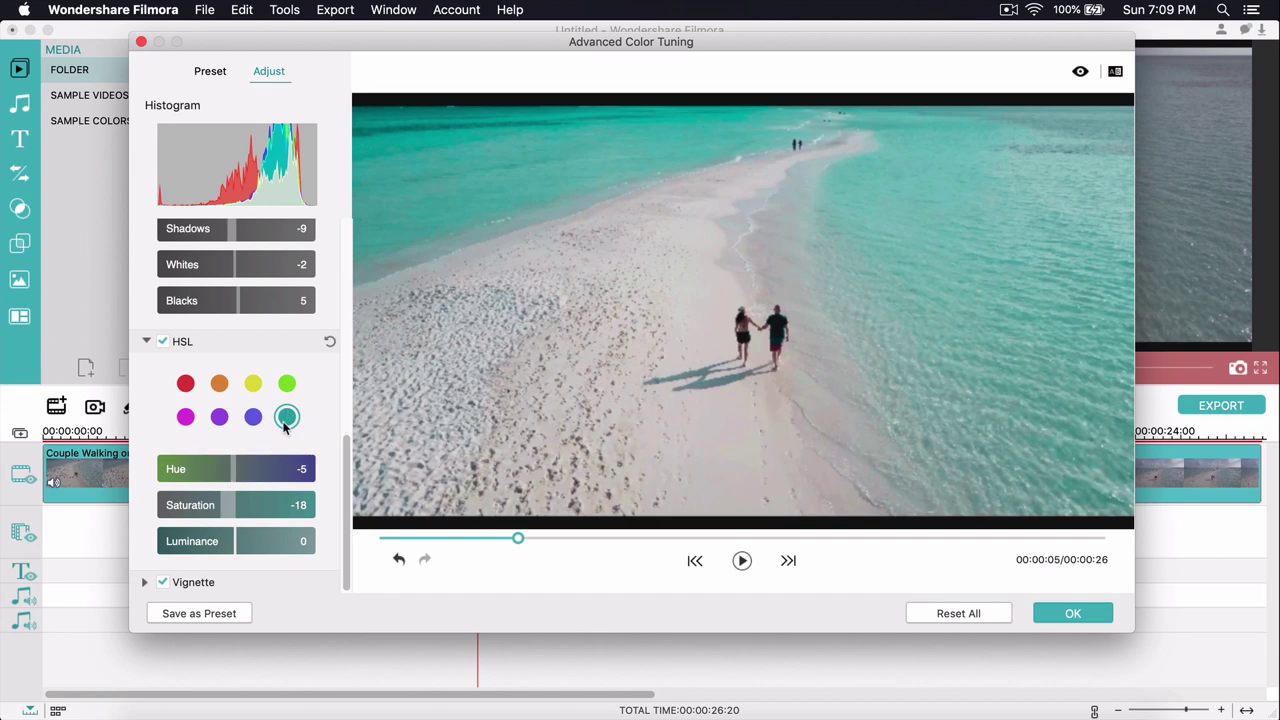
Step: Set the teal color's HSL Saturation to 4 and Luminance to 5
{"action": "left_click_drag", "start_coordinate": [230, 510], "coordinate": [239, 536]}
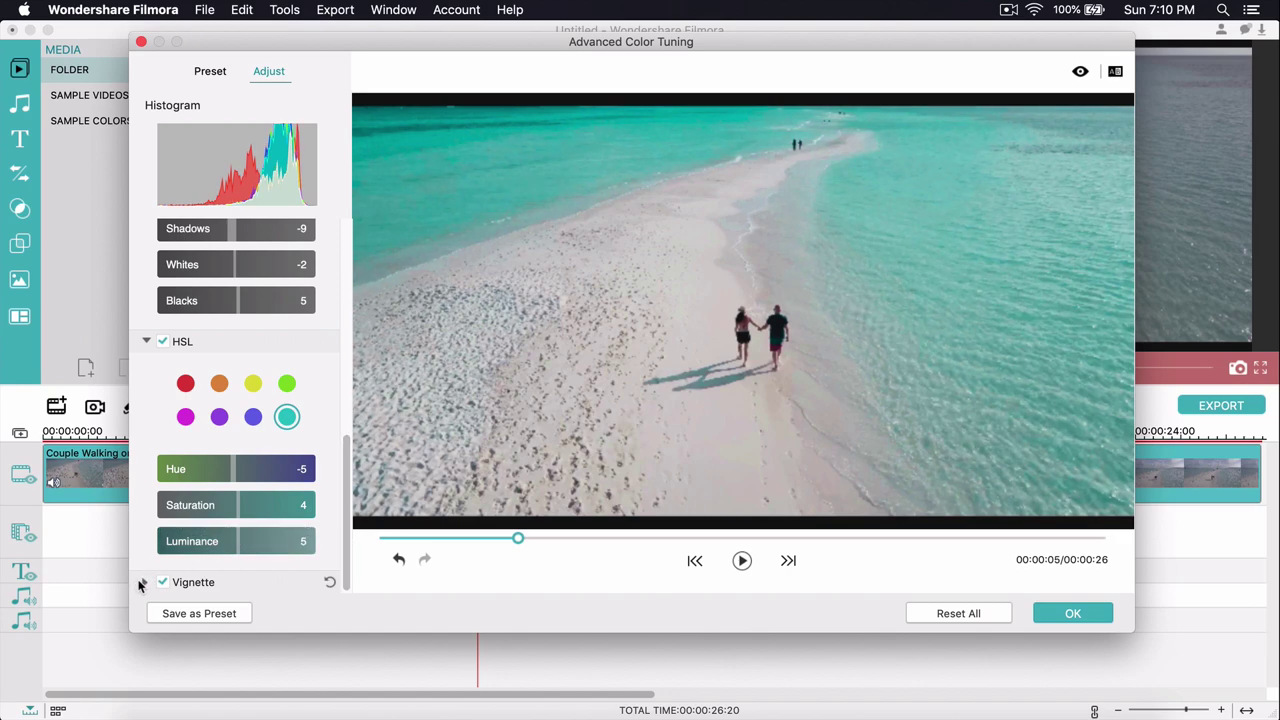
Step: Expand the Vignette adjustments, test Amount at -42, Roundness at 17 and Feather at 0, and turn the vignette off
{"action": "left_click", "coordinate": [142, 582]}
{"action": "scroll", "coordinate": [235, 511], "scroll_direction": "down", "scroll_amount": 5}
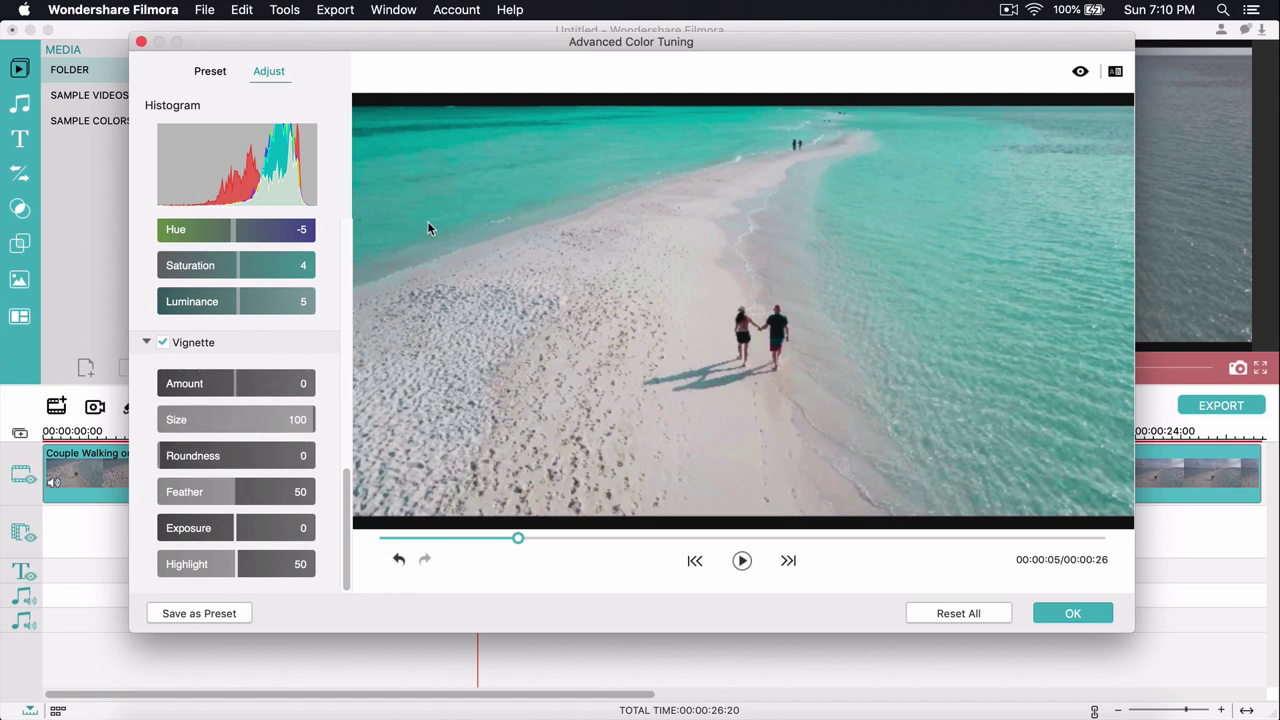
{"action": "left_click_drag", "start_coordinate": [234, 383], "coordinate": [203, 383]}
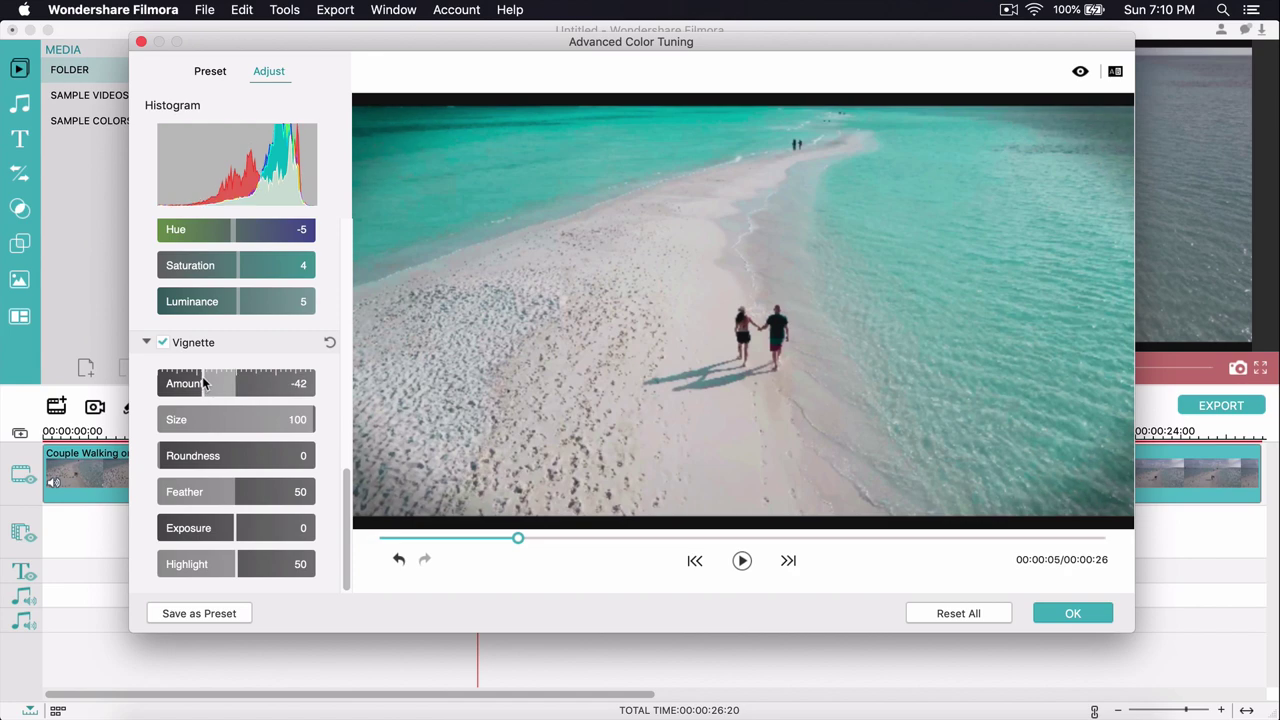
{"action": "left_click_drag", "start_coordinate": [265, 411], "coordinate": [311, 410]}
{"action": "left_click_drag", "start_coordinate": [290, 455], "coordinate": [185, 455]}
{"action": "left_click_drag", "start_coordinate": [236, 491], "coordinate": [137, 488]}
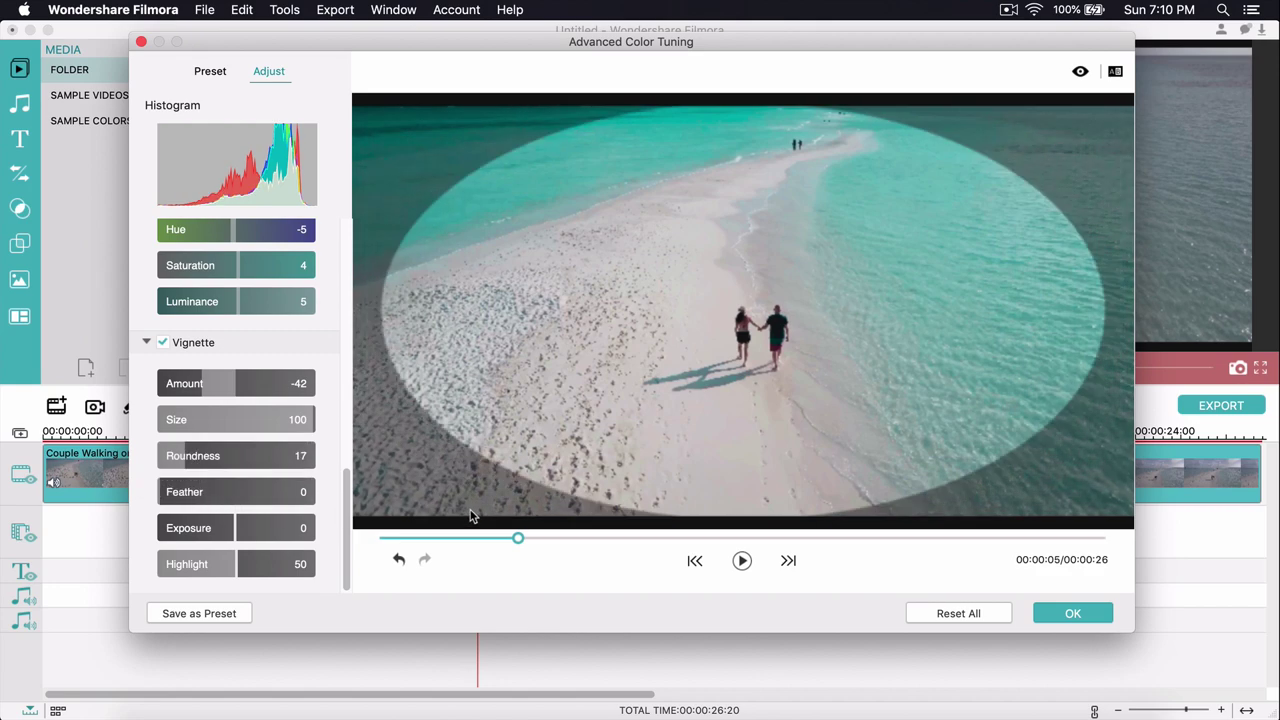
{"action": "left_click_drag", "start_coordinate": [202, 458], "coordinate": [349, 474]}
{"action": "left_click_drag", "start_coordinate": [302, 513], "coordinate": [205, 566]}
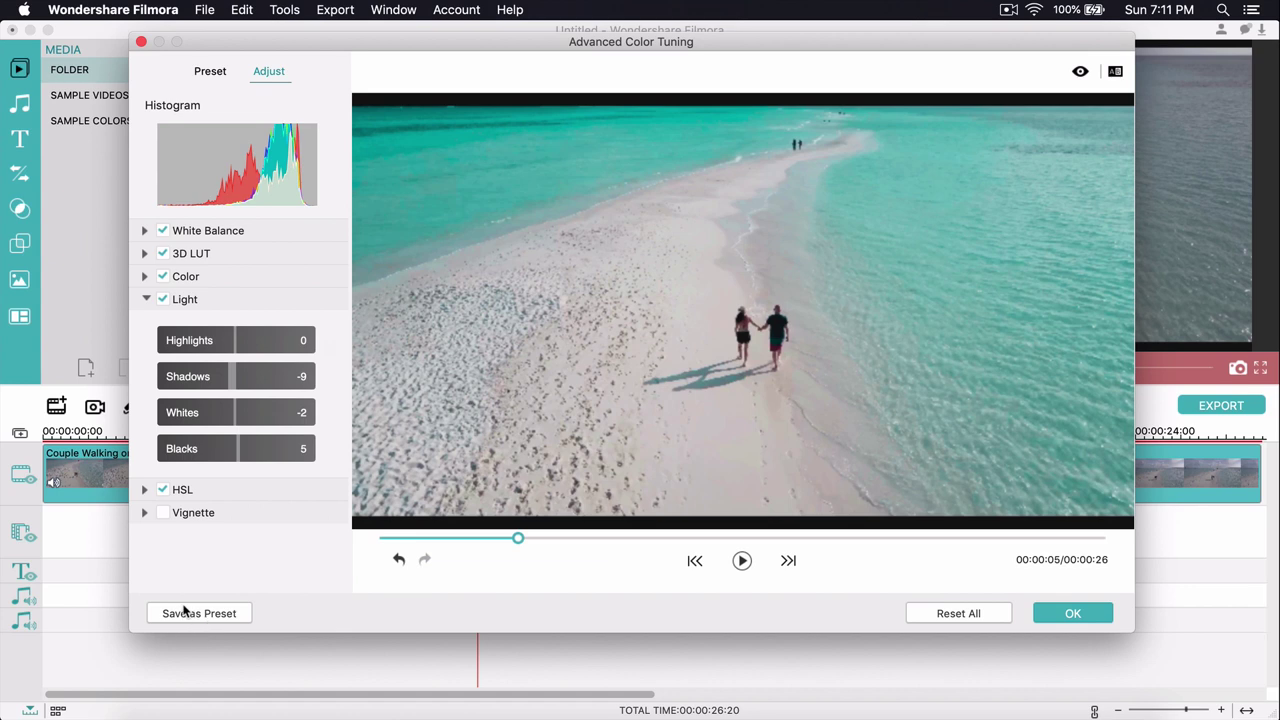
Step: Save the grade as a custom preset named Teal and Blue, select that preset and apply the color tuning to the clip
{"action": "left_click", "coordinate": [190, 613]}
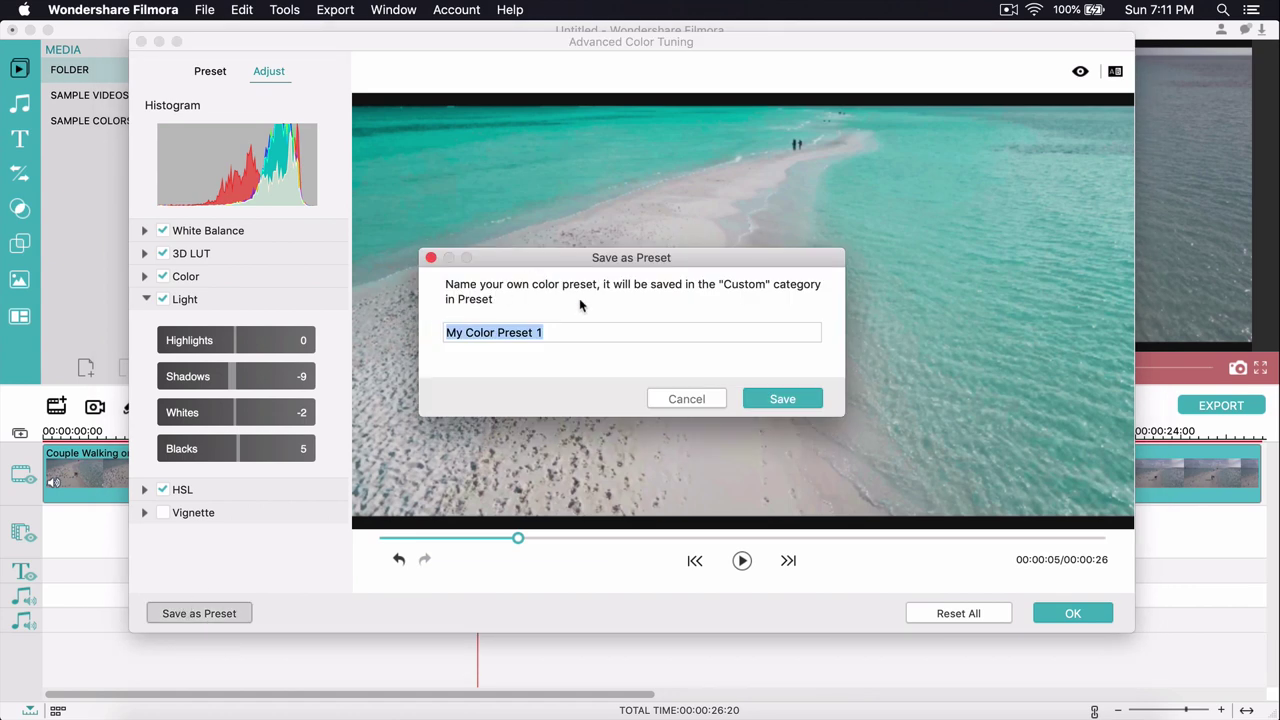
{"action": "type", "text": "Teal "}
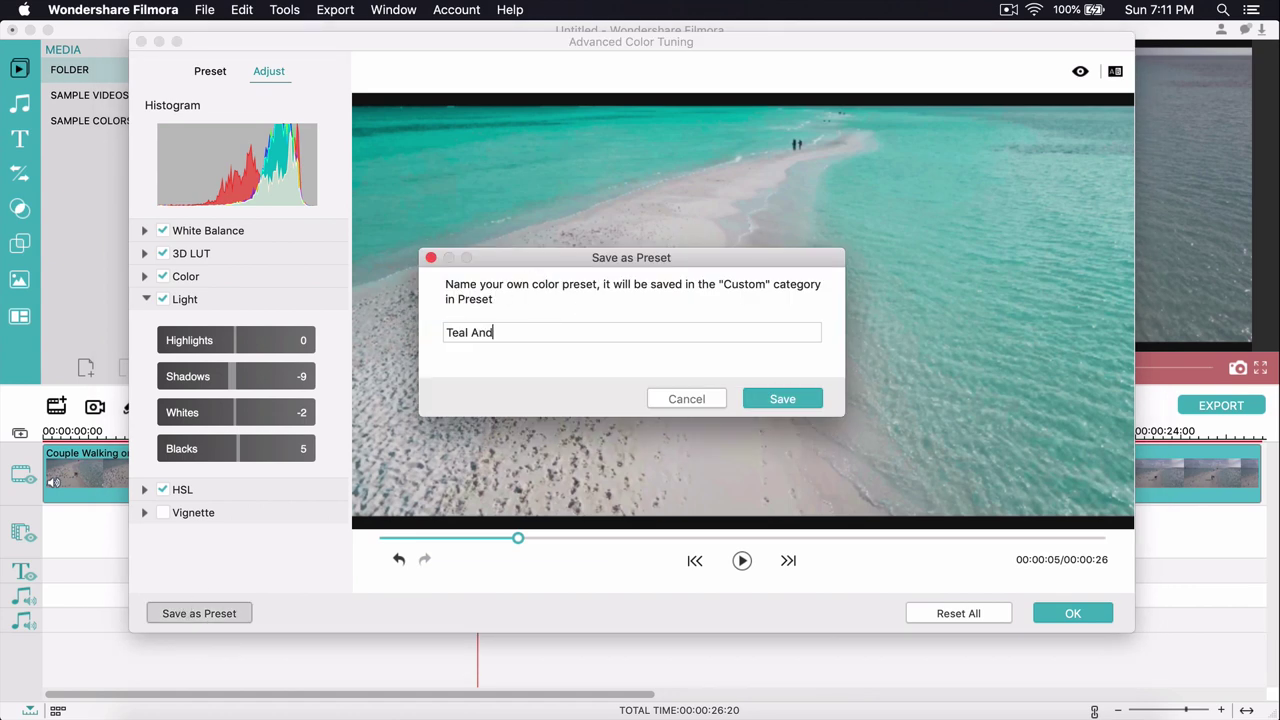
{"action": "type", "text": "and Blue"}
{"action": "key", "text": "Return"}
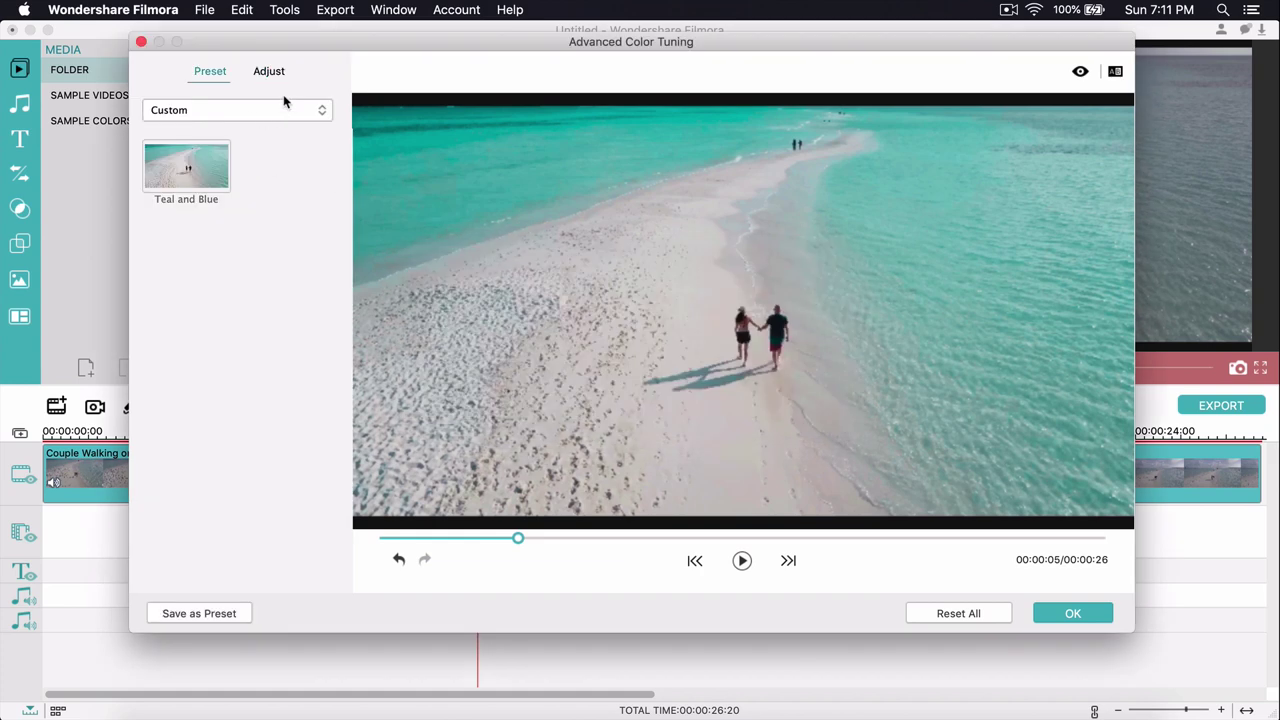
{"action": "left_click", "coordinate": [196, 164]}
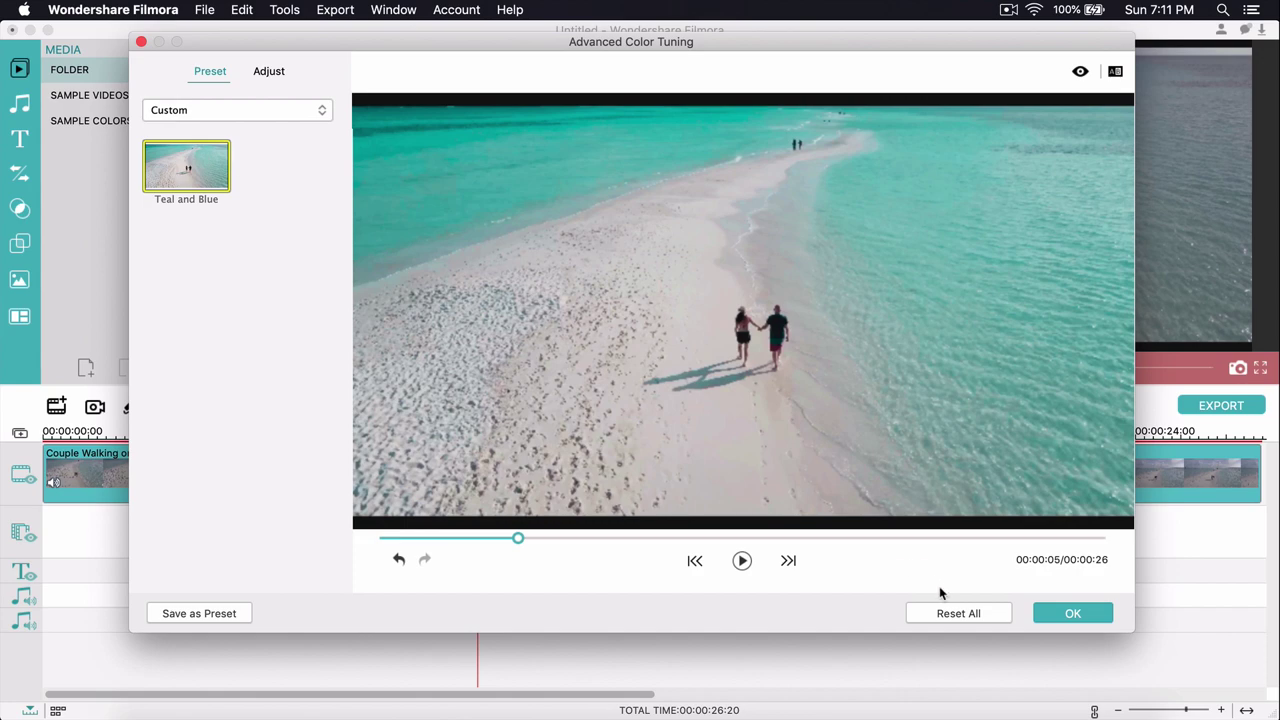
{"action": "left_click", "coordinate": [1069, 614]}
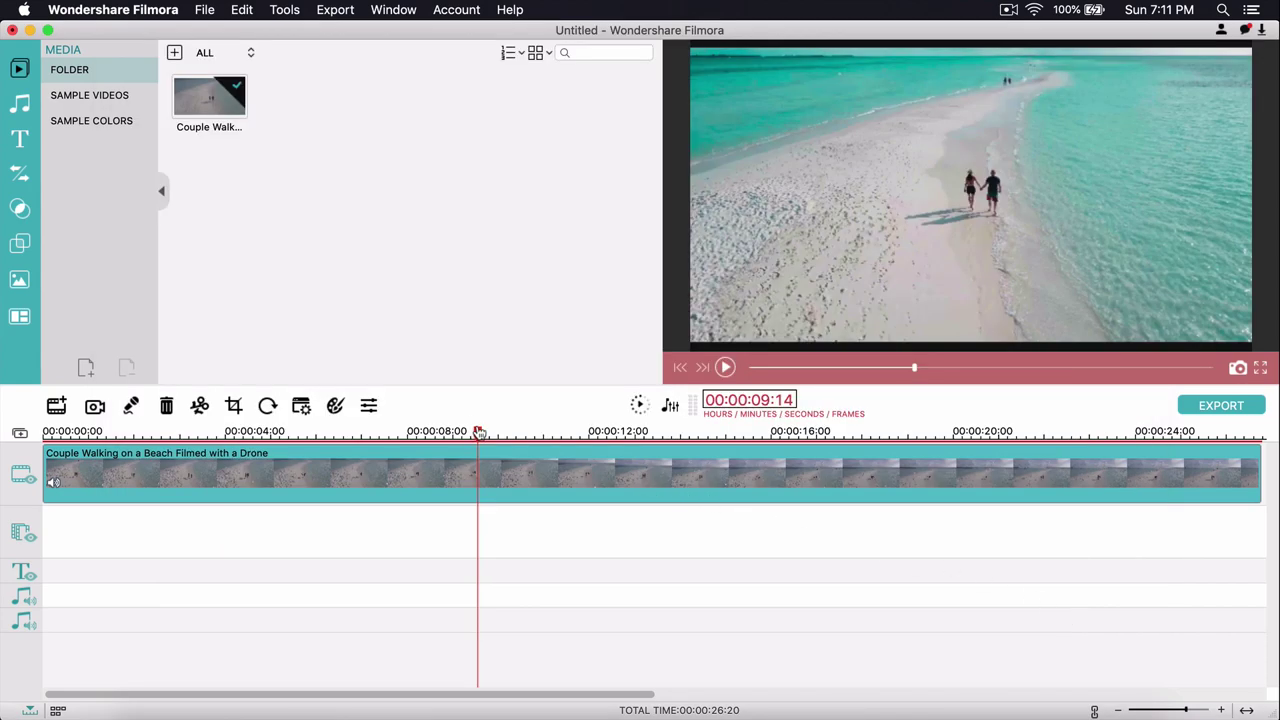
Step: Play the graded beach clip from about 9 seconds, pause it and move the playhead back to about 9 seconds
{"action": "left_click_drag", "start_coordinate": [479, 432], "coordinate": [485, 432]}
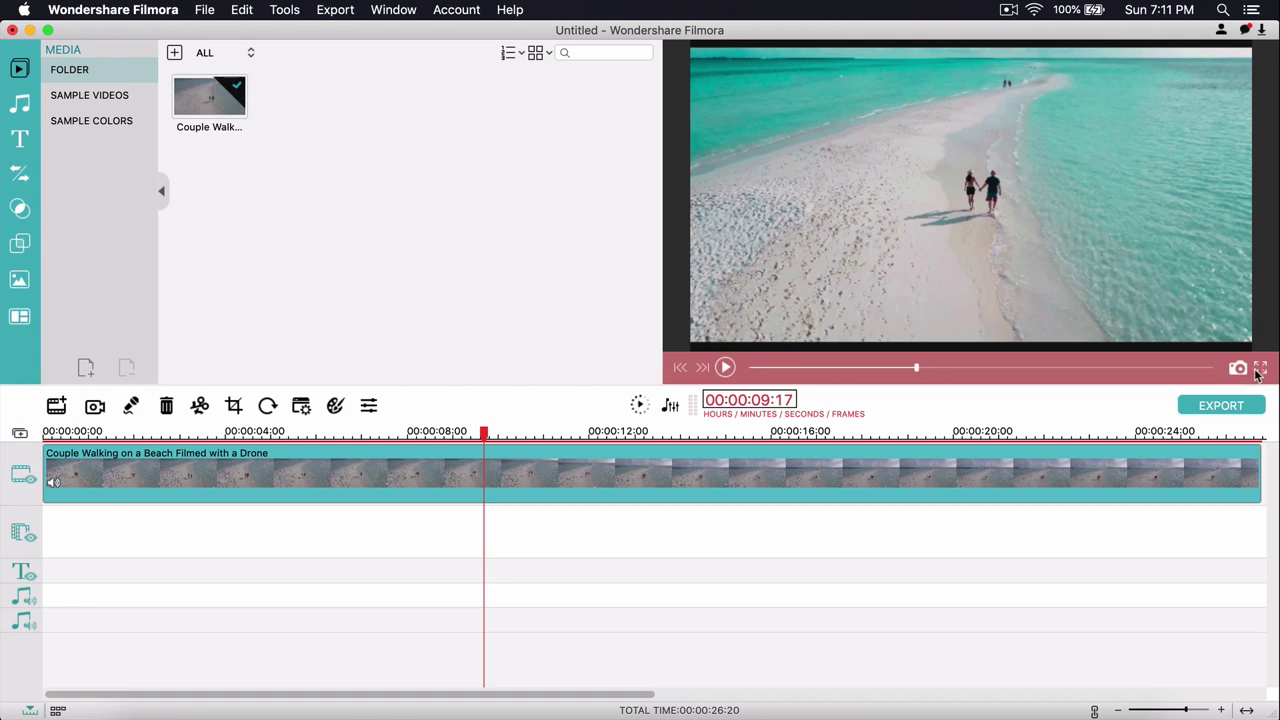
{"action": "left_click", "coordinate": [724, 368]}
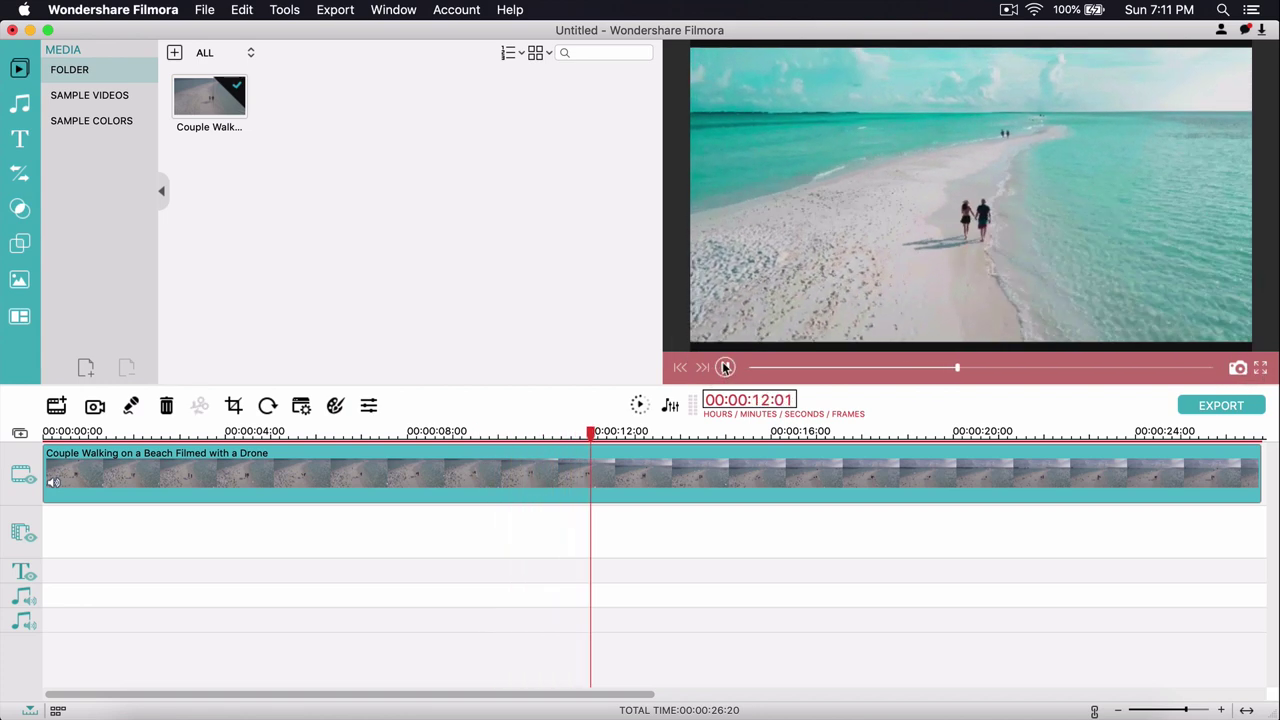
{"action": "left_click", "coordinate": [725, 368]}
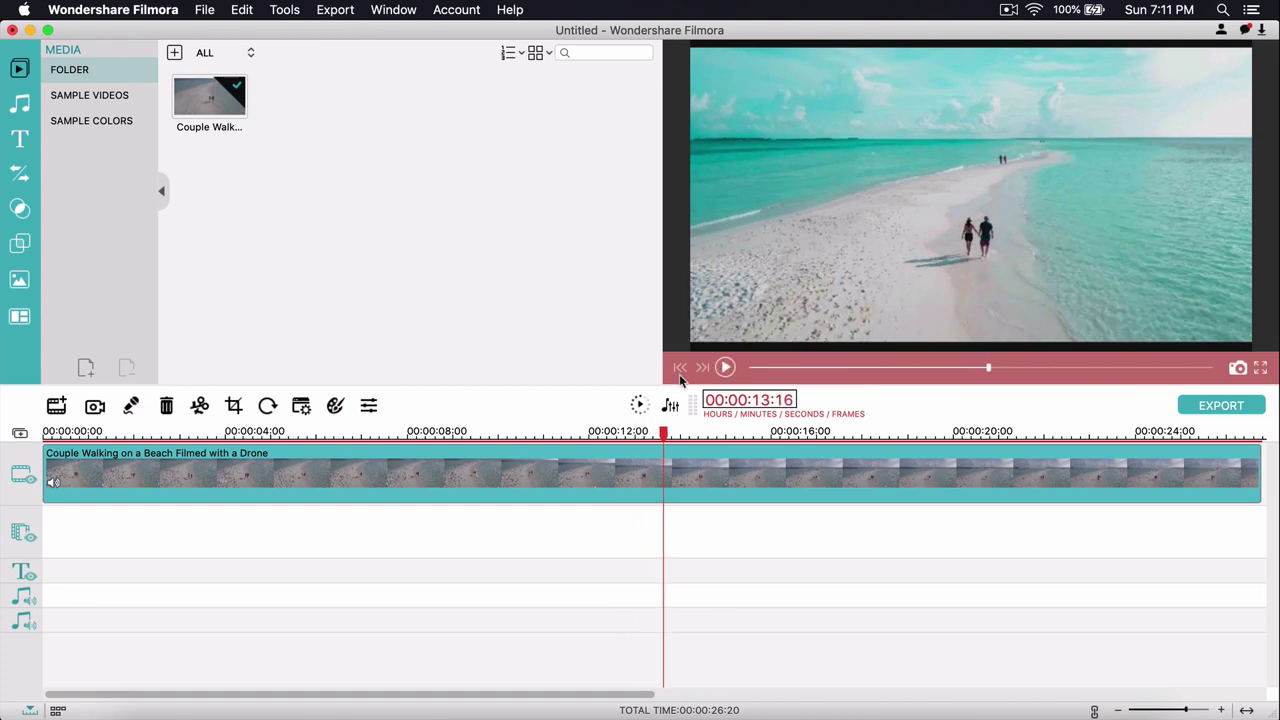
{"action": "left_click", "coordinate": [601, 433]}
{"action": "left_click", "coordinate": [476, 434]}
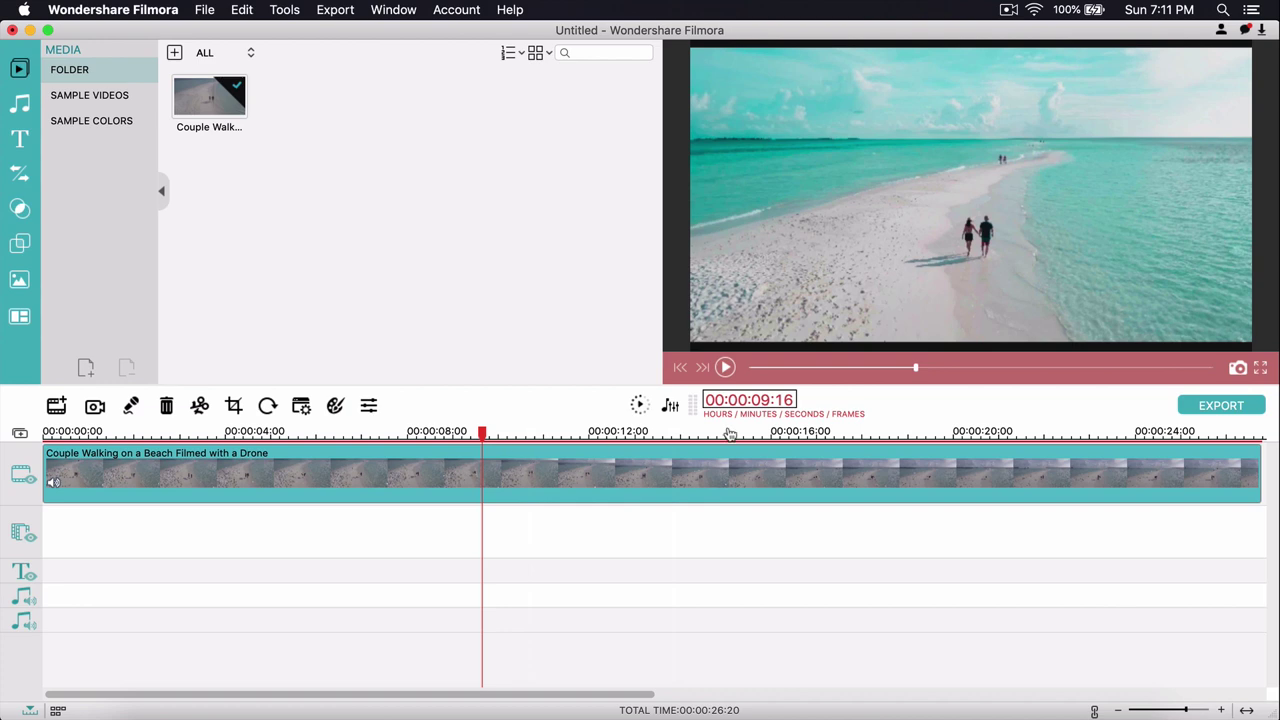
Step: View the movie's export settings and close them without exporting
{"action": "left_click", "coordinate": [1209, 404]}
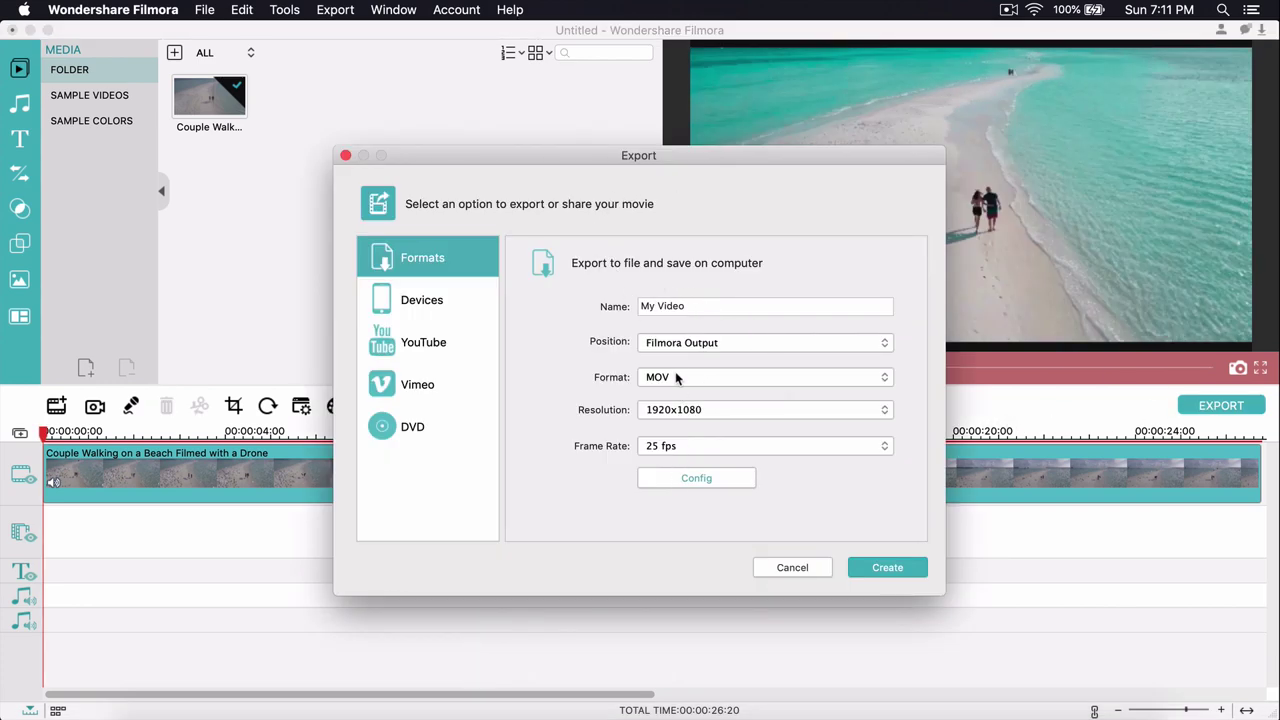
{"action": "left_click", "coordinate": [795, 568]}
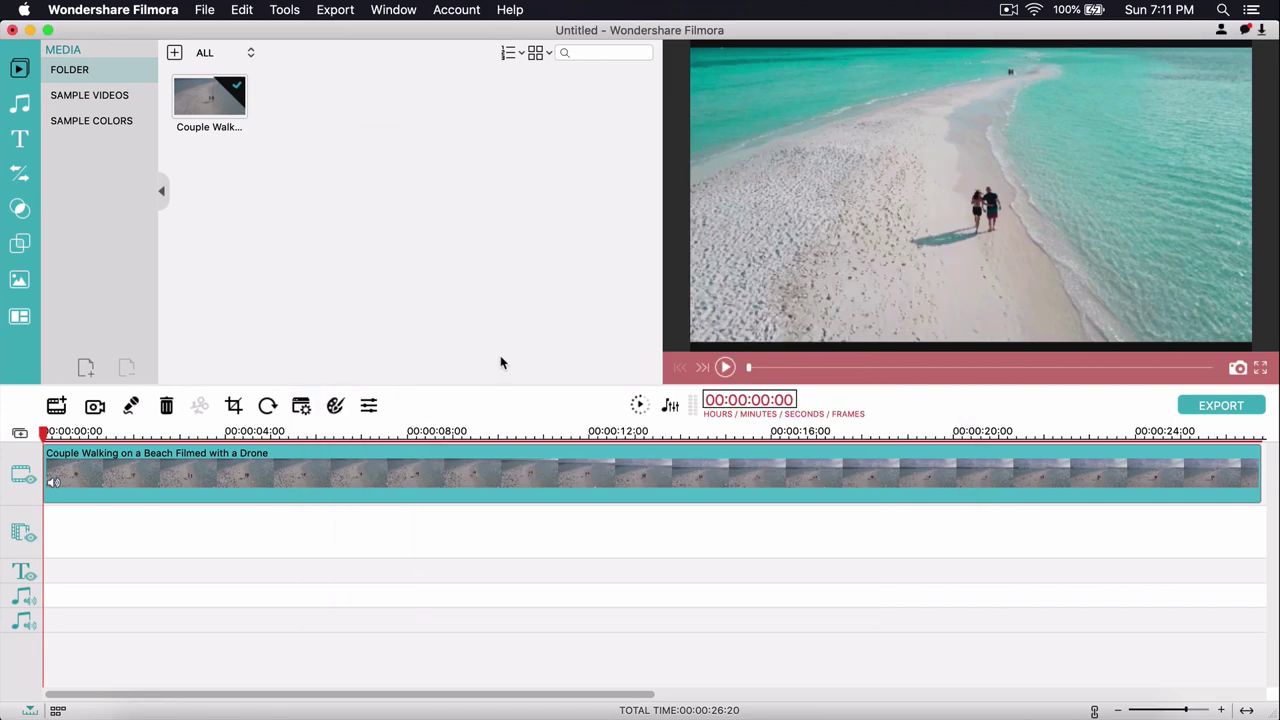